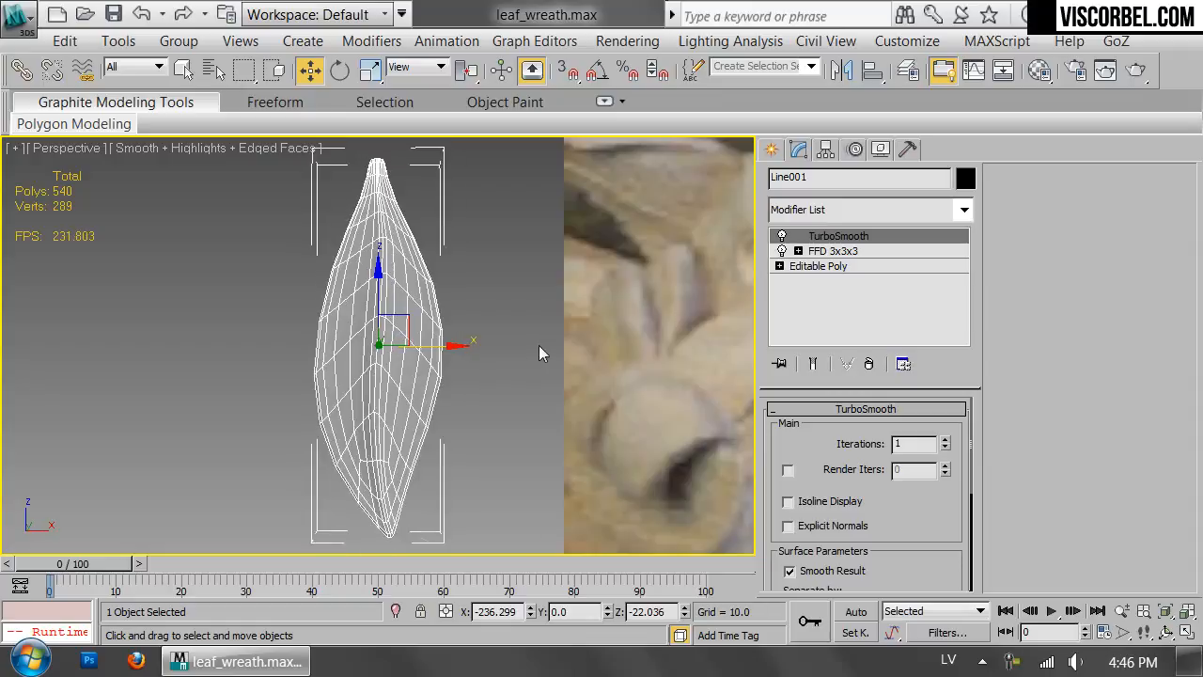
Duplicate the leaf beside the reference photo in the front view, placing the copy toward the wreath.
key(f)
scroll(651, 360, down, 8)
middle_drag(651, 360, 161, 331)
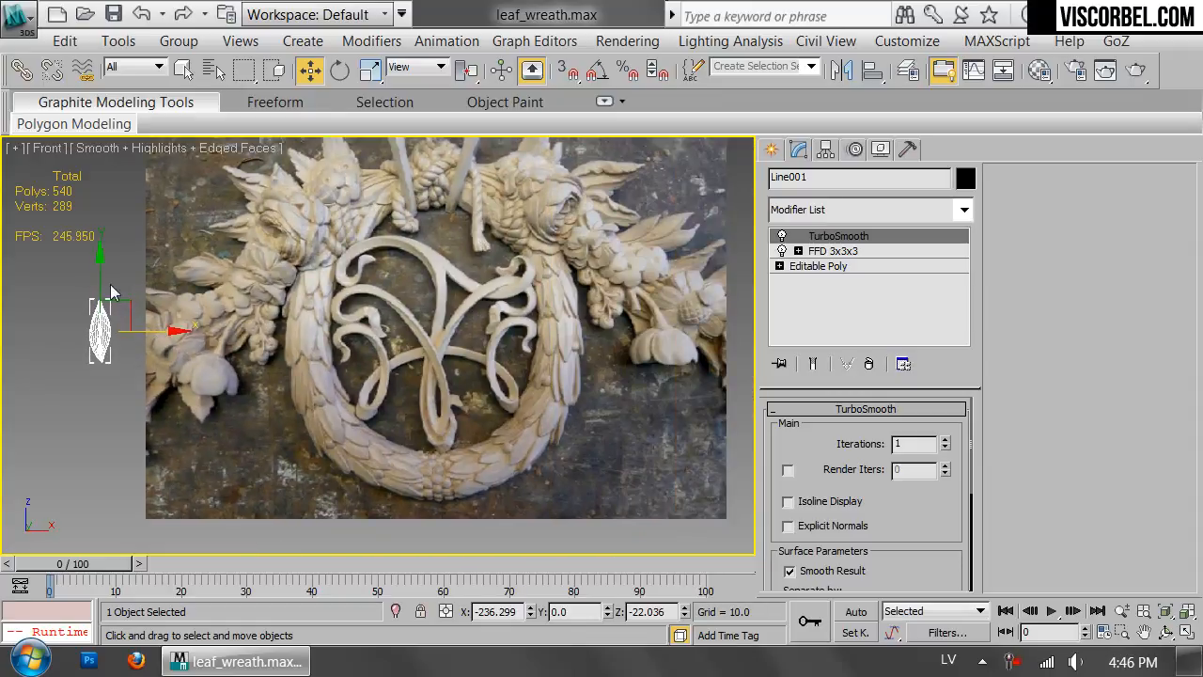
middle_drag(528, 310, 588, 298)
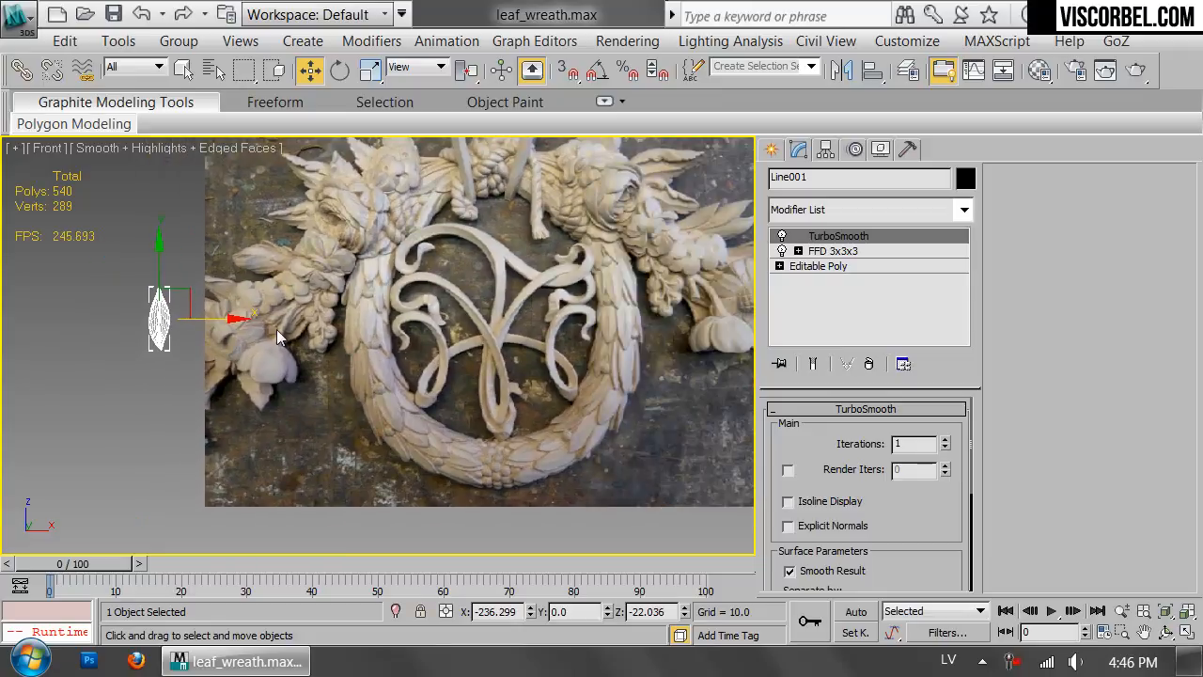
shift+drag(226, 317, 389, 317)
click(618, 432)
Rotate the leaf copy to a side profile and move it against the wreath's outer edge, at about X 101, Z -25.6.
scroll(544, 440, up, 5)
scroll(547, 439, up, 2)
key(e)
drag(537, 322, 702, 323)
key(w)
drag(546, 289, 601, 311)
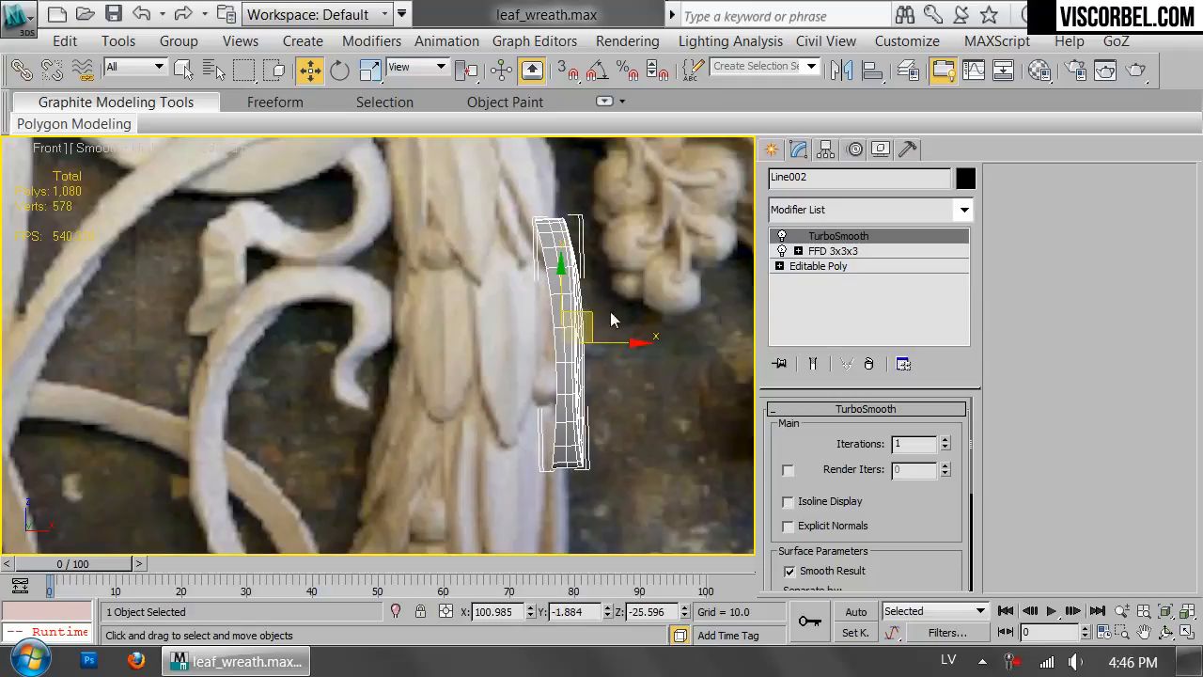
Add a second FFD 3x3x3 modifier between the leaf copy's existing FFD and its TurboSmooth.
click(860, 252)
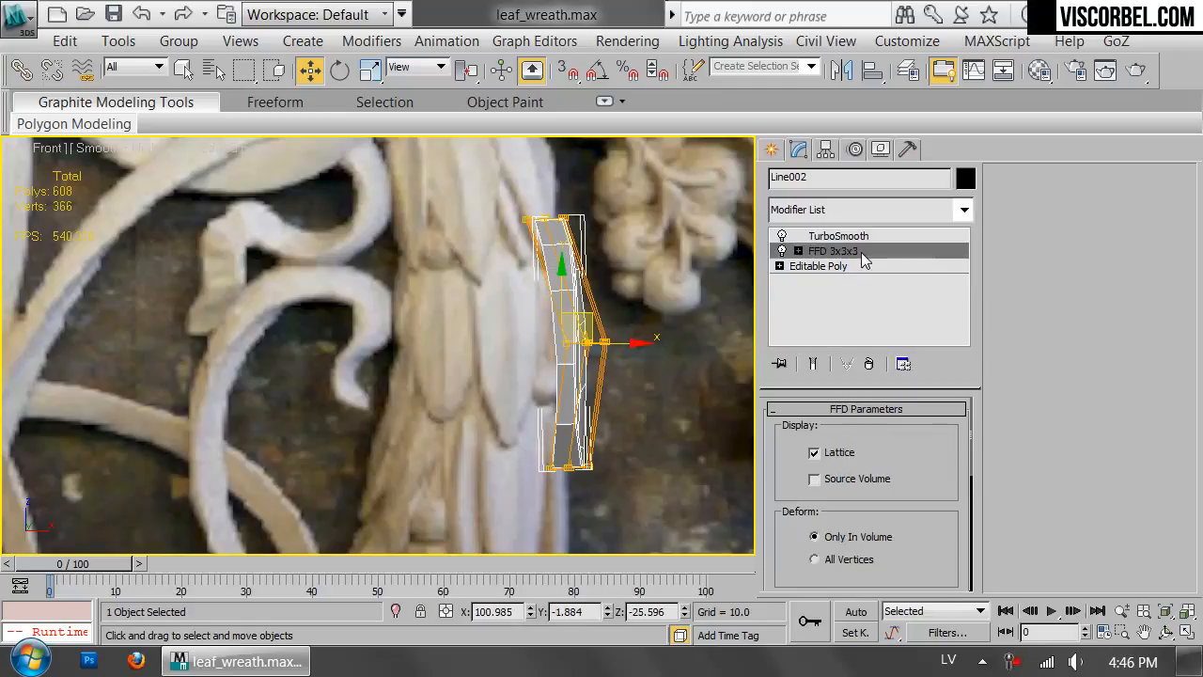
click(876, 215)
scroll(860, 188, down, 10)
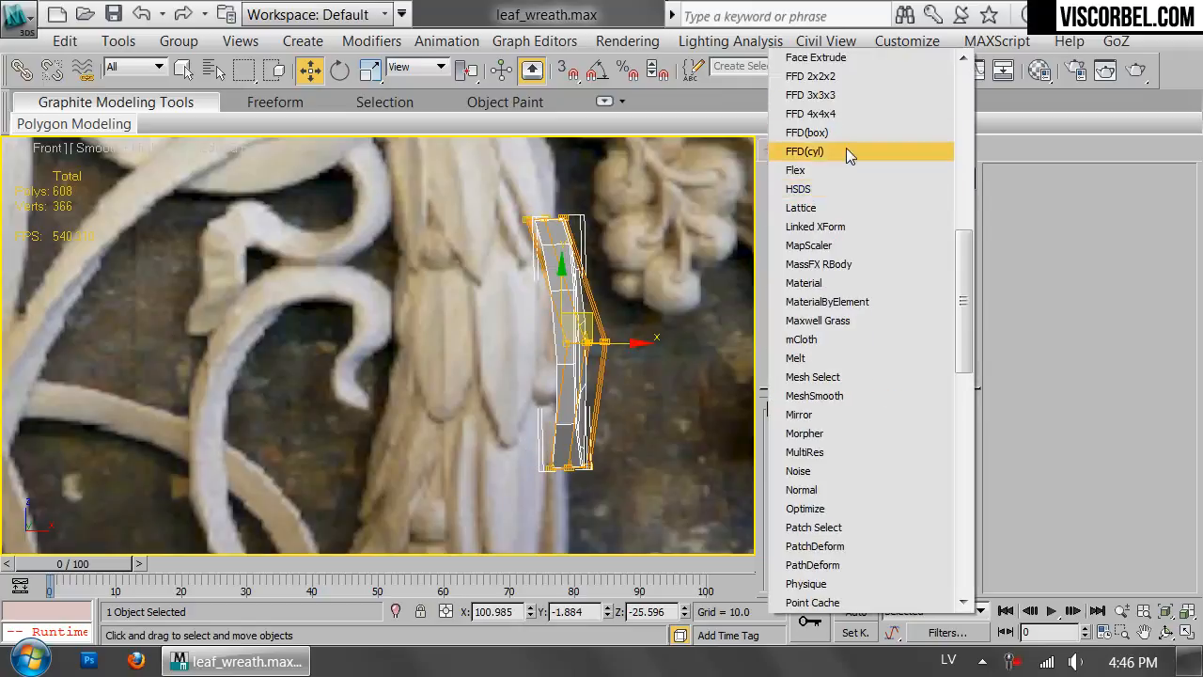
click(834, 113)
Shift the lattice's lower control points outward to reshape the leaf's curve, and move the leaf to about X 104, Z -27.2.
drag(629, 218, 612, 218)
drag(510, 430, 616, 522)
key(1)
click(673, 264)
click(569, 346)
drag(581, 313, 592, 320)
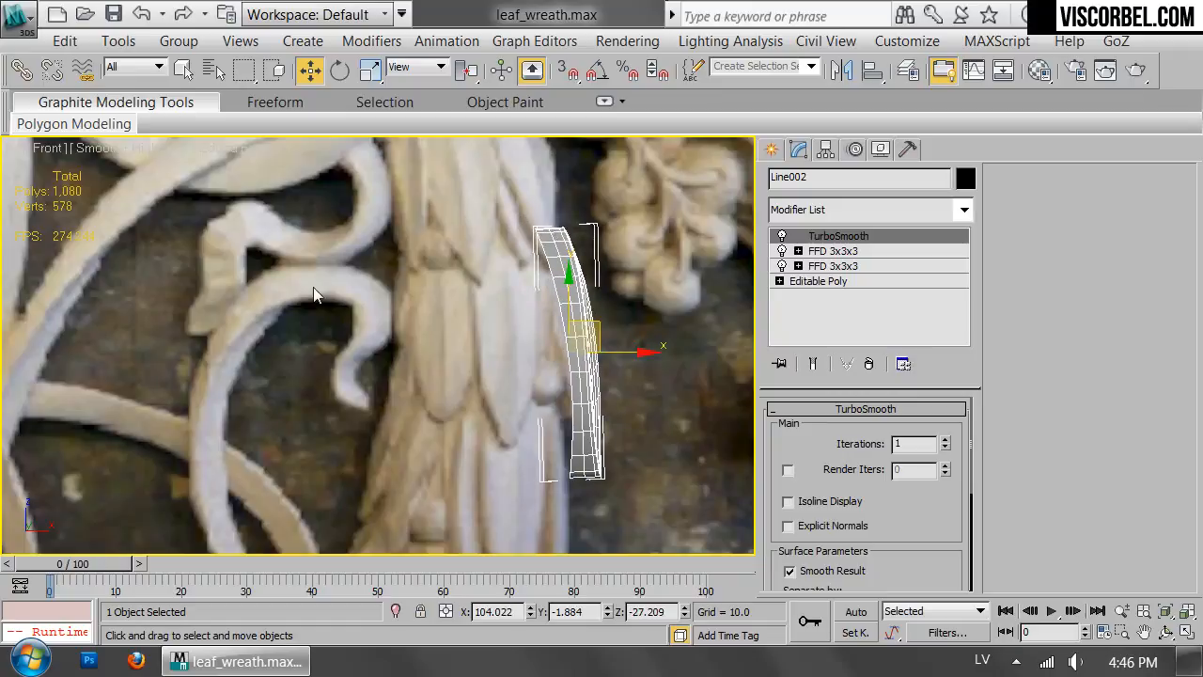
Scale the leaf copy down slightly and reposition it on the wreath's outer edge at about X 102.6, Z -26.5.
scroll(646, 291, up, 2)
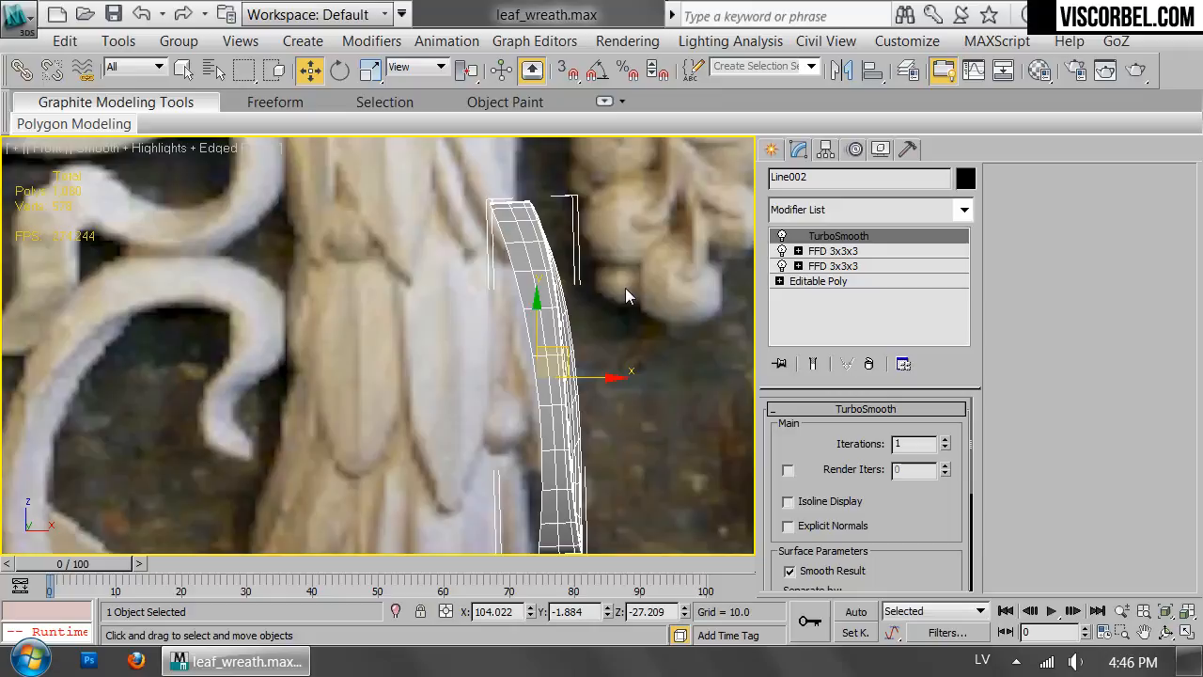
click(823, 150)
middle_drag(512, 360, 568, 300)
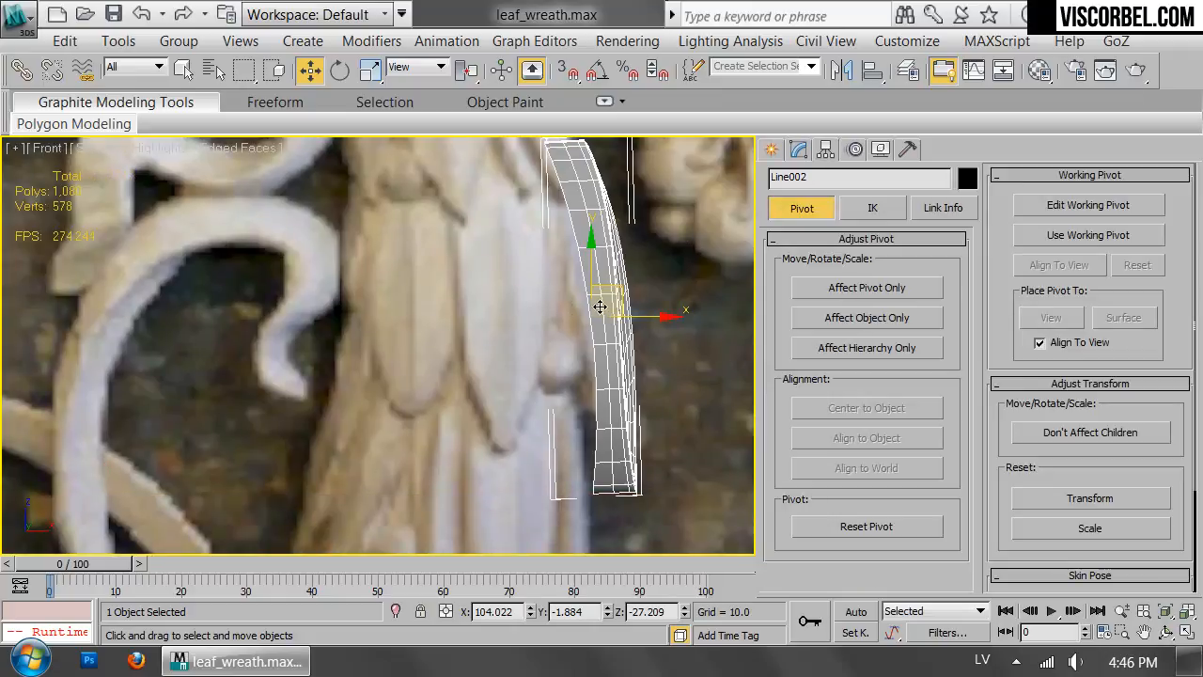
key(r)
drag(623, 326, 626, 339)
key(w)
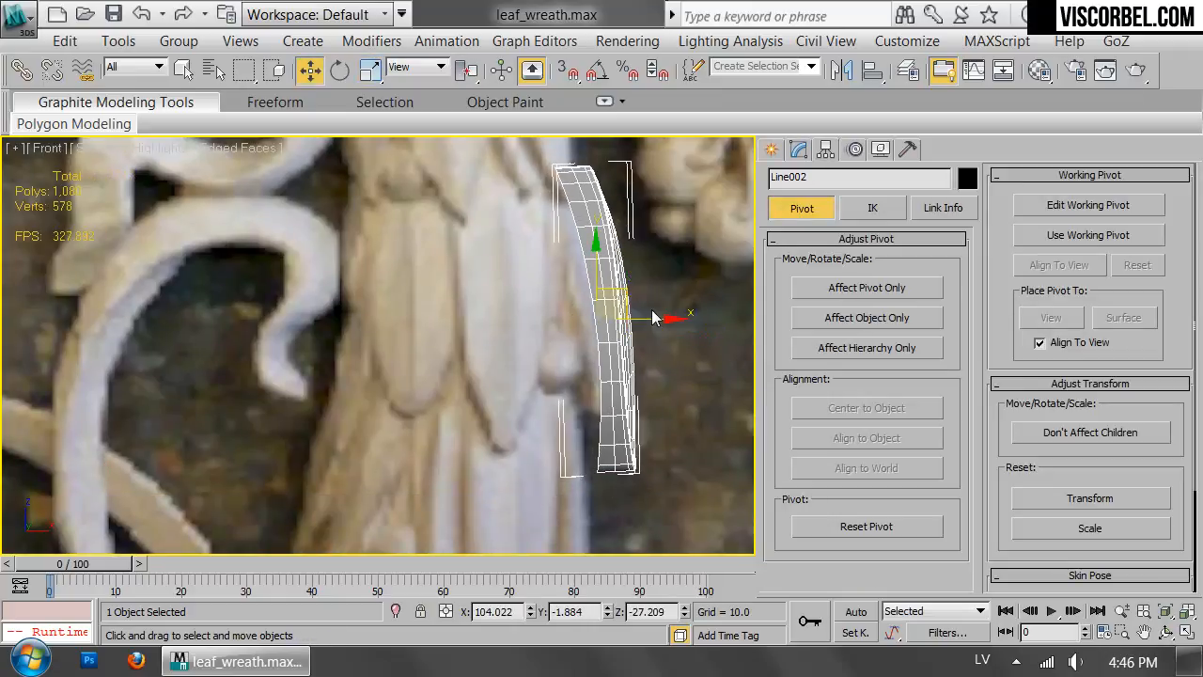
drag(614, 291, 603, 285)
scroll(602, 285, down, 2)
middle_drag(602, 286, 612, 346)
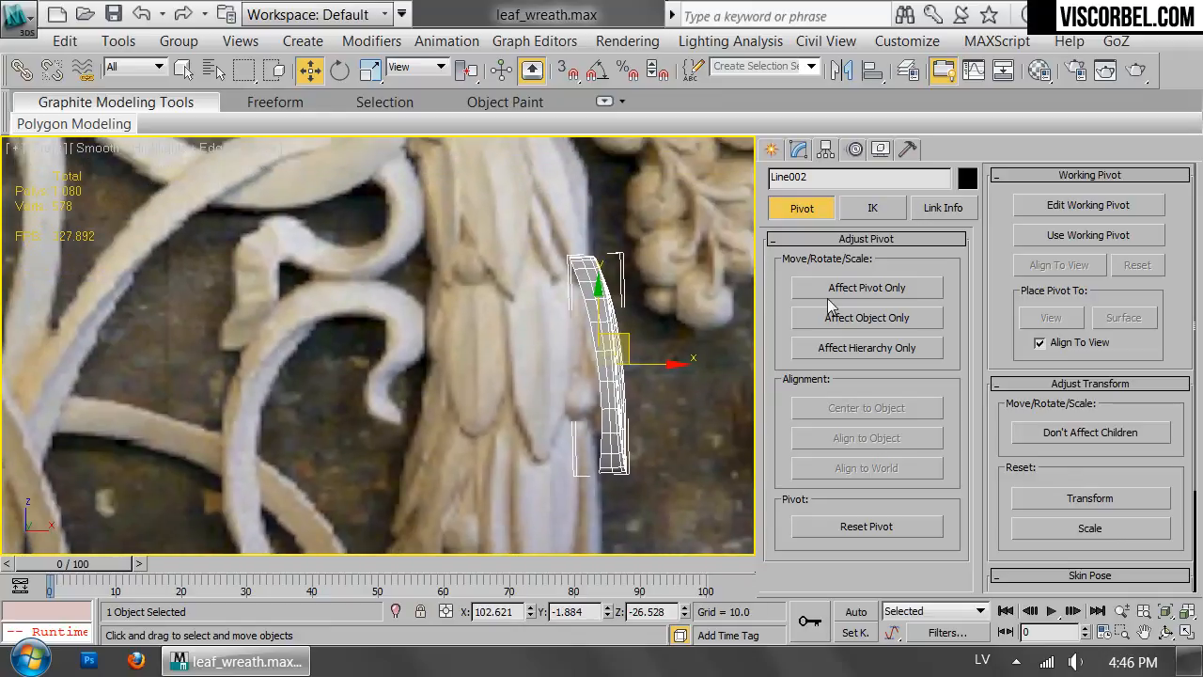
Move only the leaf's pivot to the middle of the wreath strand, at about X 84.6, Y 2.3.
click(850, 292)
drag(661, 374, 573, 374)
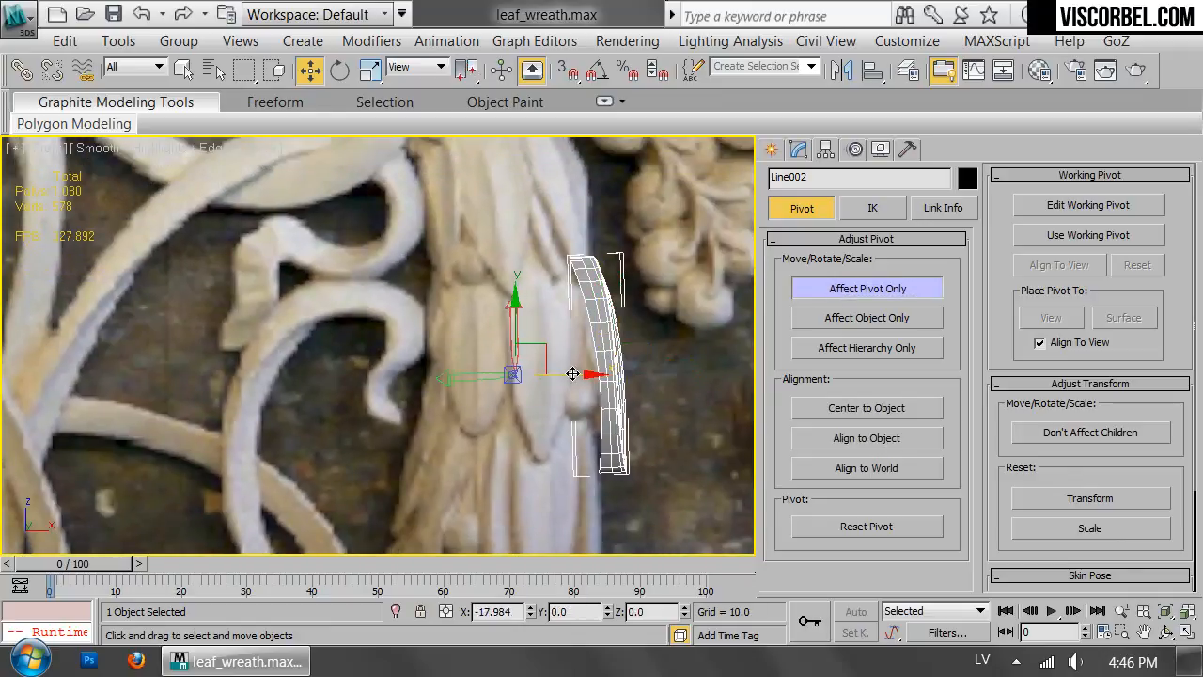
scroll(564, 357, up, 5)
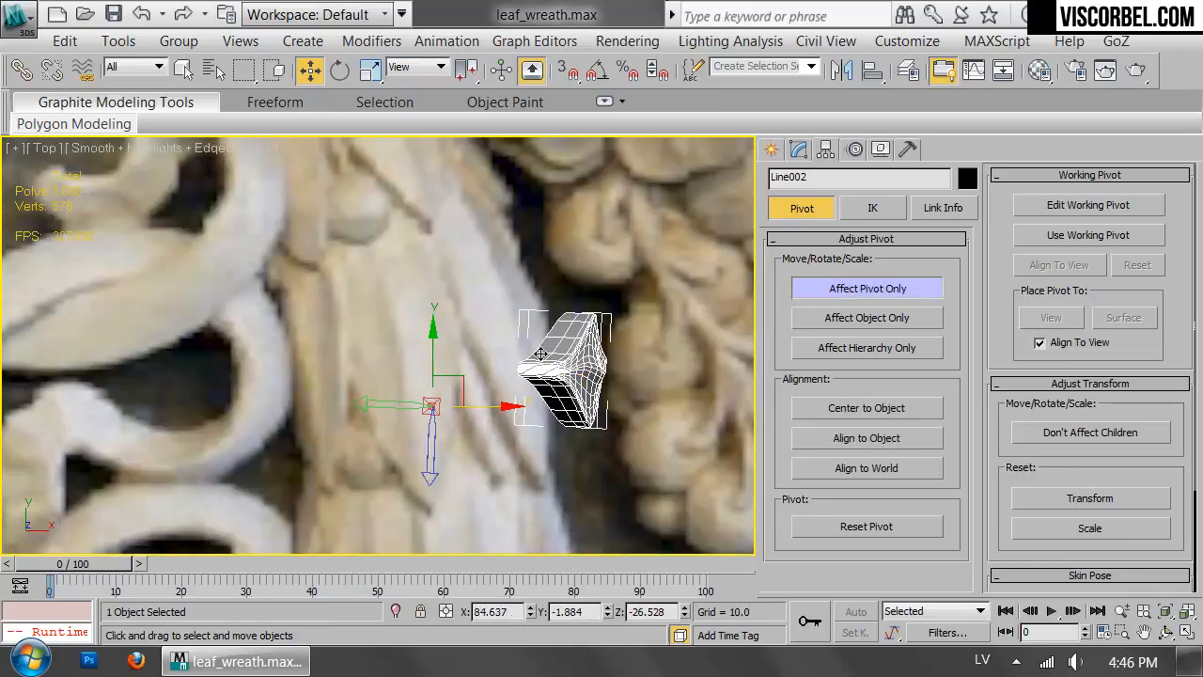
click(468, 391)
key(ctrl+z)
drag(471, 393, 480, 317)
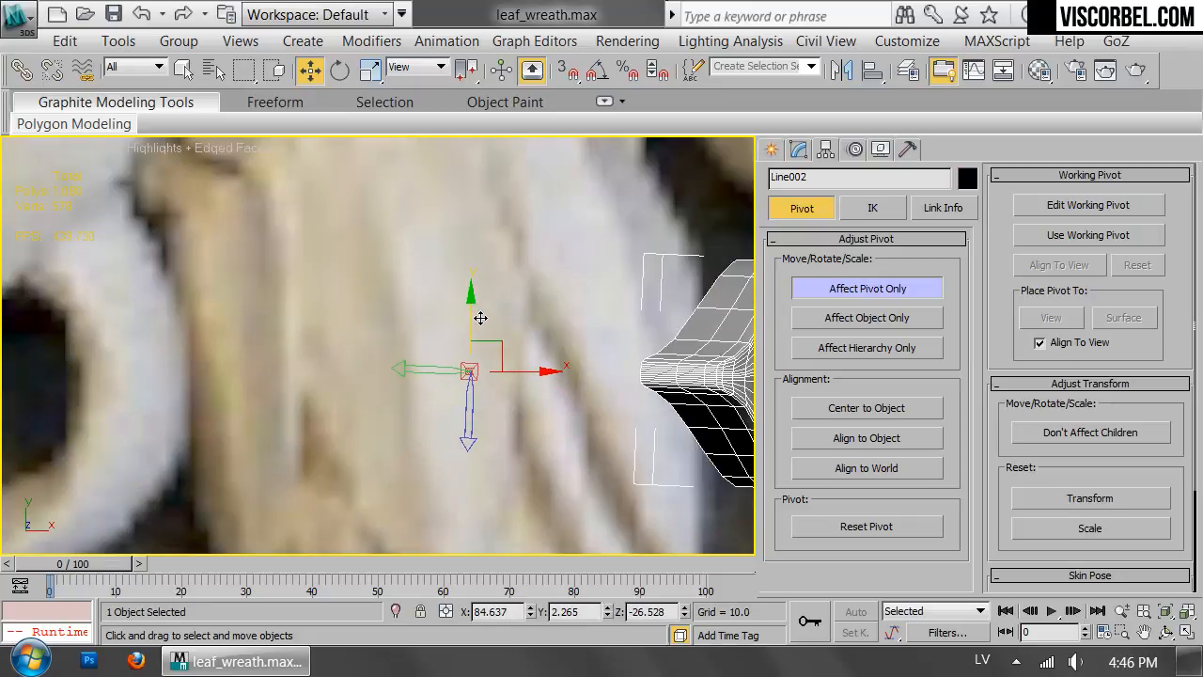
scroll(558, 307, down, 5)
key(e)
key(r)
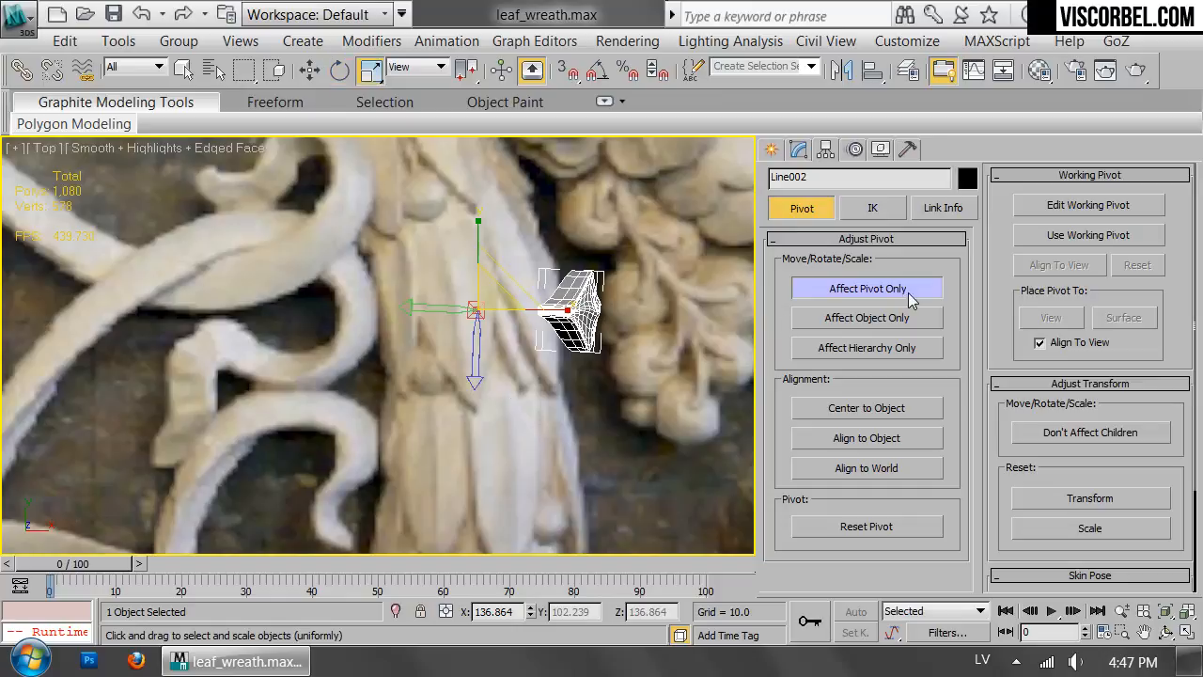
click(907, 302)
Set up and preview an instanced Array of the leaf with a 360-degree total rotation about Z and a count of 6.
key(p)
alt+middle_drag(578, 396, 430, 263)
click(118, 40)
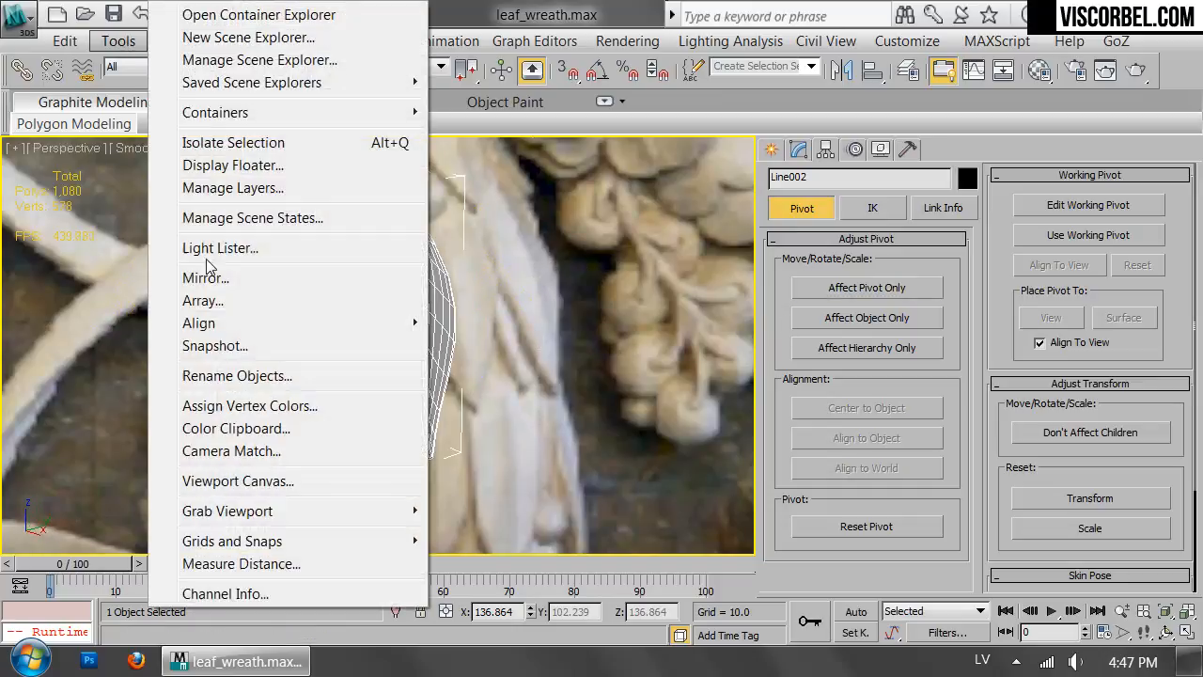
click(221, 302)
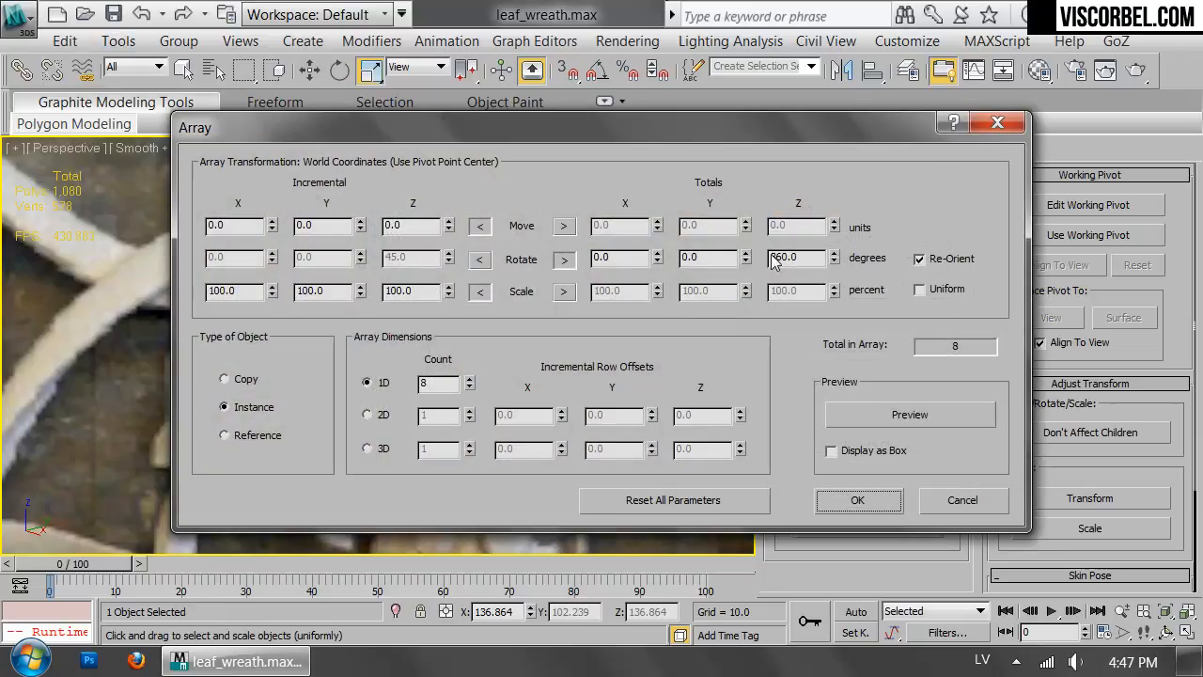
double_click(787, 261)
drag(691, 146, 900, 199)
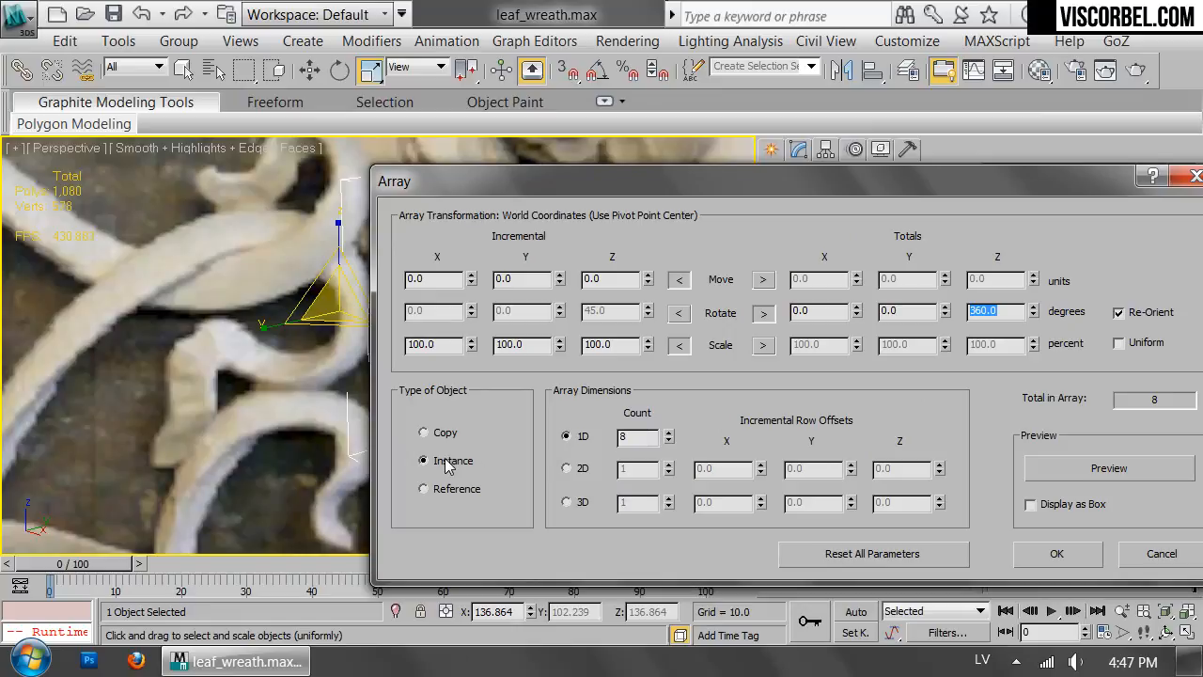
click(1054, 467)
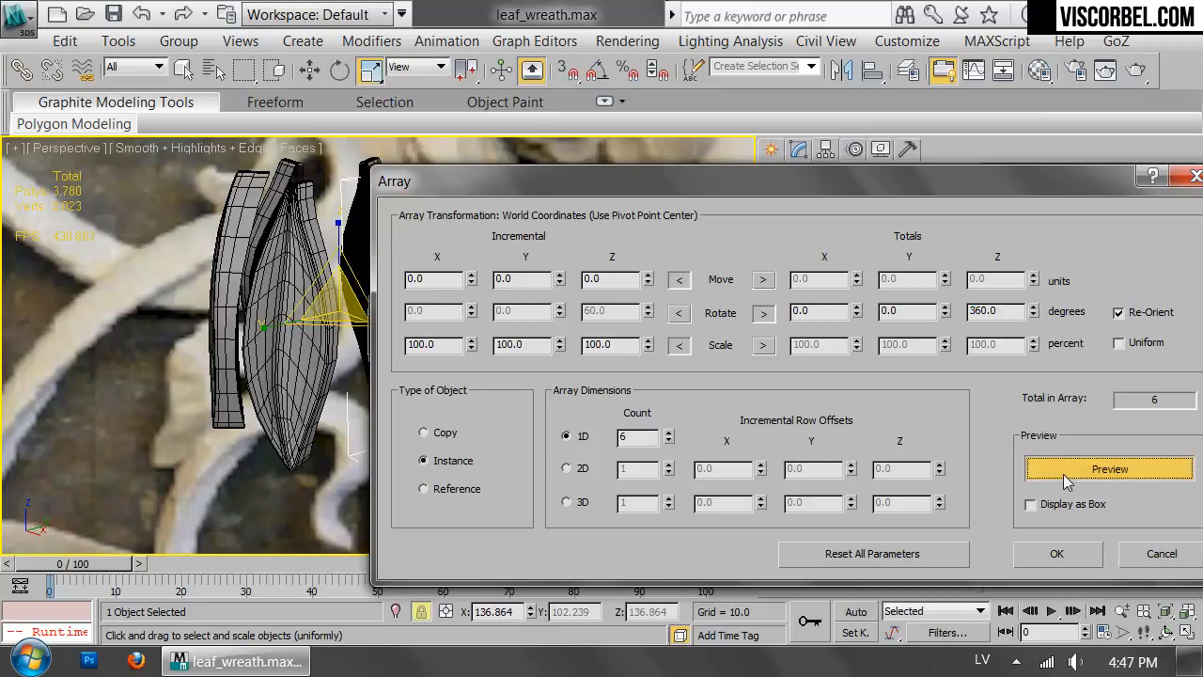
Raise the array count to 9 and create the ring of leaves.
drag(513, 188, 719, 158)
click(875, 402)
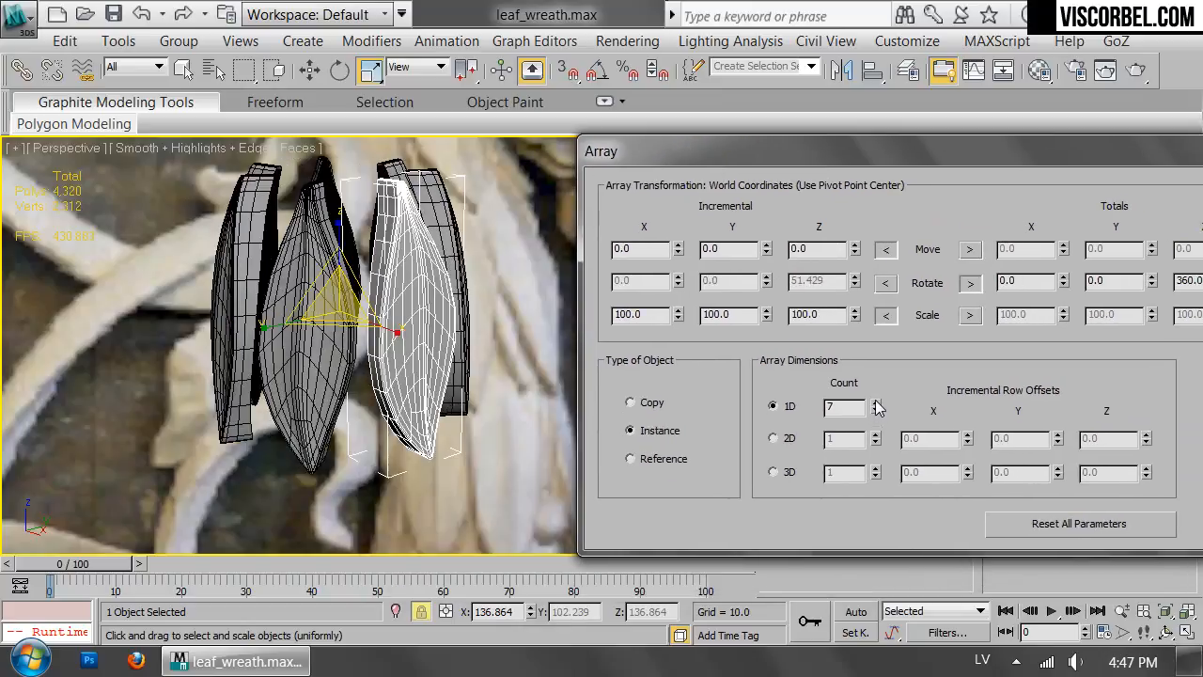
click(875, 402)
click(875, 402)
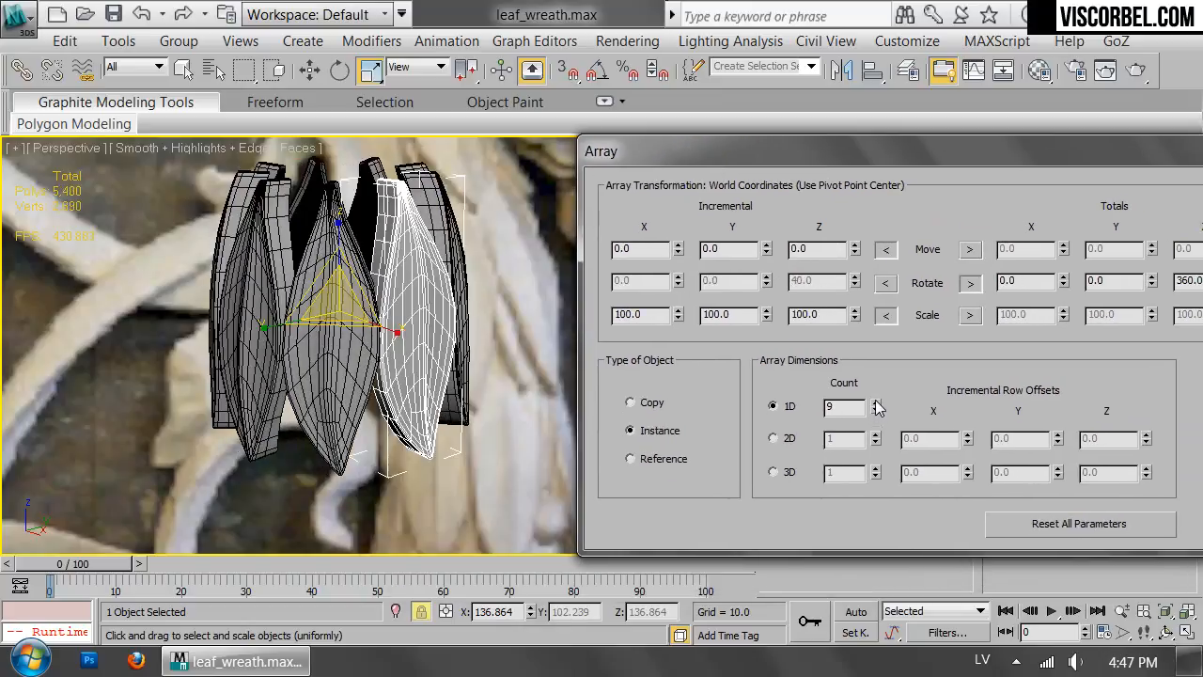
drag(876, 147, 524, 170)
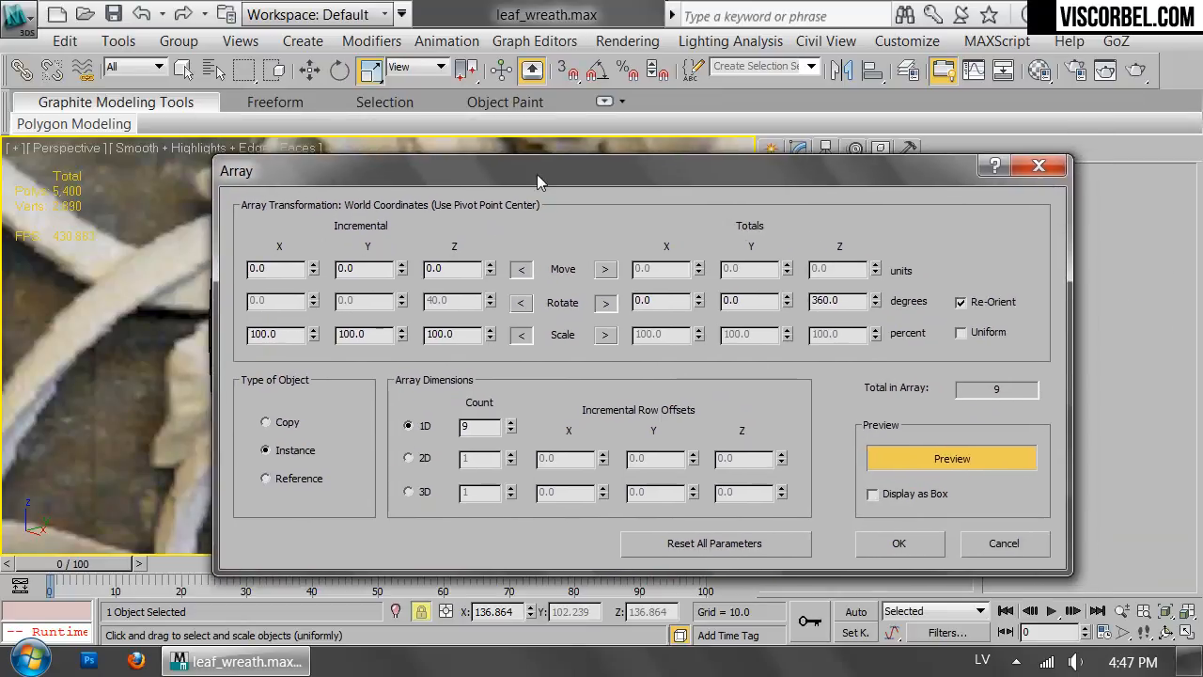
click(909, 552)
Check the leaf ring against the reference photo in the front view.
click(583, 442)
alt+middle_drag(464, 403, 545, 325)
drag(122, 436, 128, 452)
key(f)
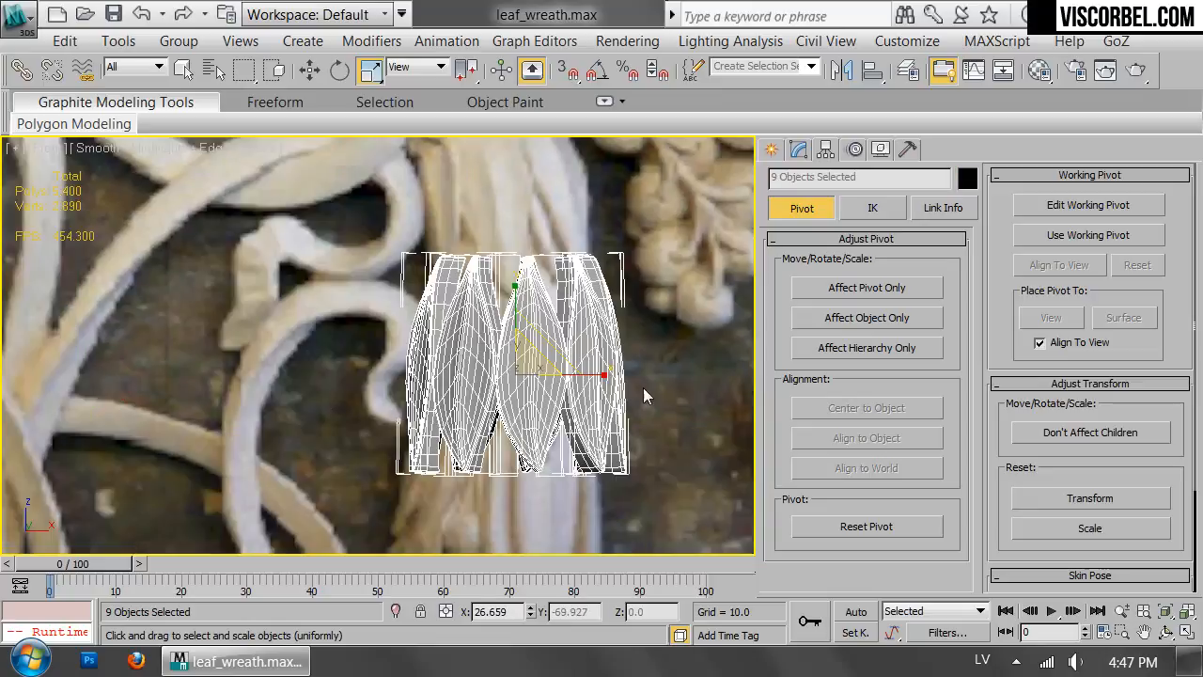
click(668, 351)
Select four spaced-out leaves of the ring, at its front, back and both sides.
click(552, 425)
key(p)
key(z)
alt+middle_drag(484, 258, 476, 427)
scroll(436, 254, down, 3)
middle_drag(436, 253, 460, 334)
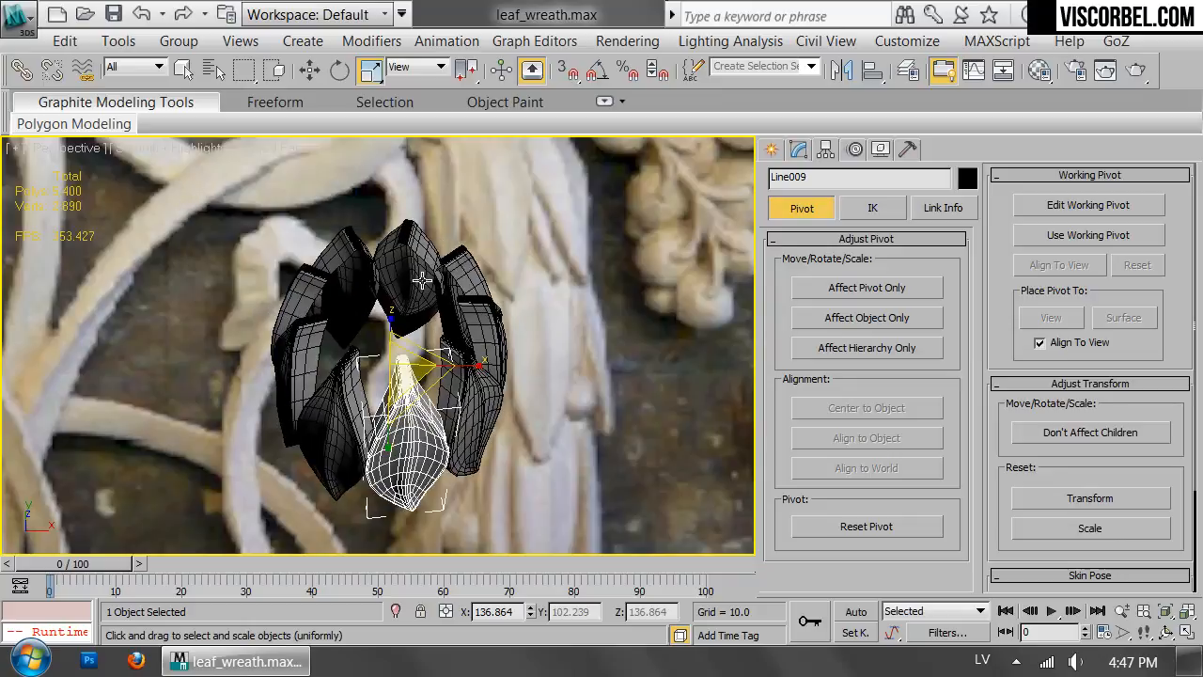
ctrl+click(420, 271)
ctrl+click(486, 327)
ctrl+click(291, 381)
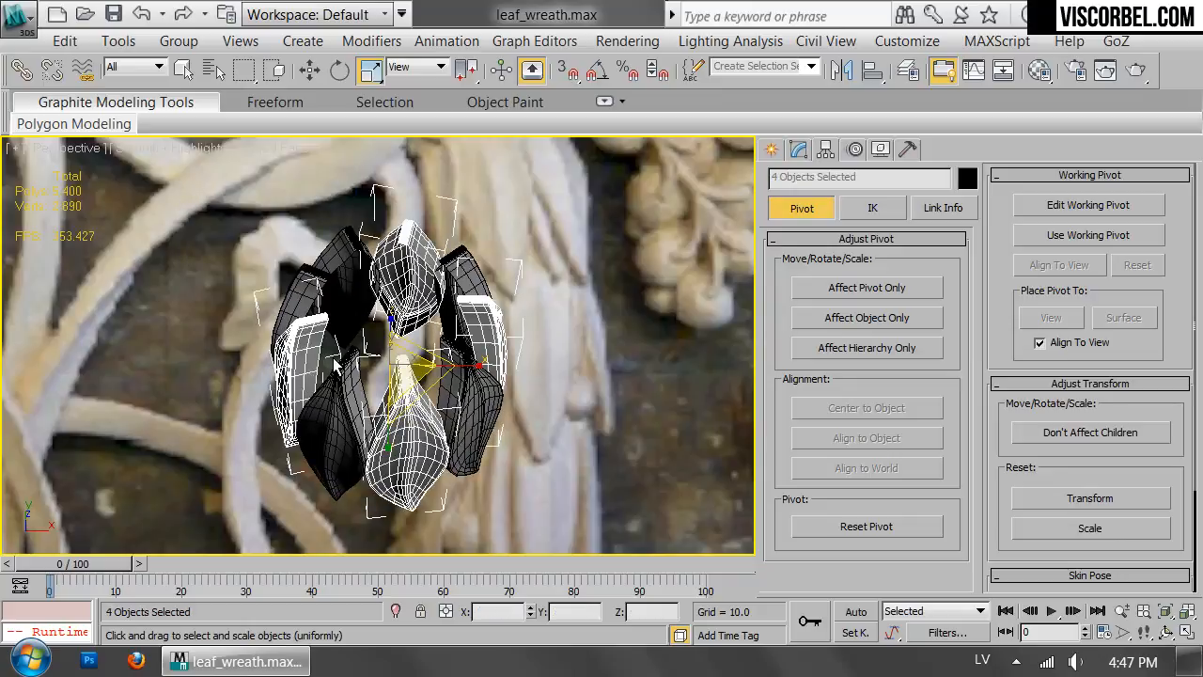
Set the reference coordinate system to Local and select only the front leaf of the ring.
click(412, 67)
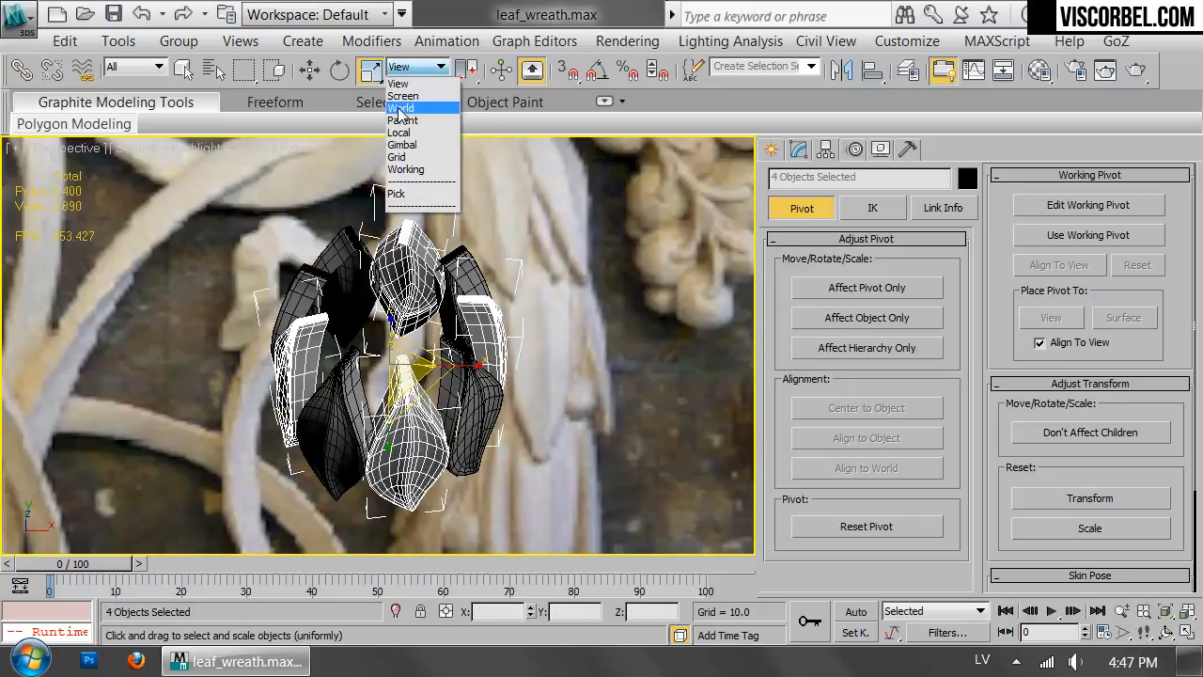
click(404, 134)
click(528, 353)
click(422, 476)
alt+middle_drag(462, 461, 476, 246)
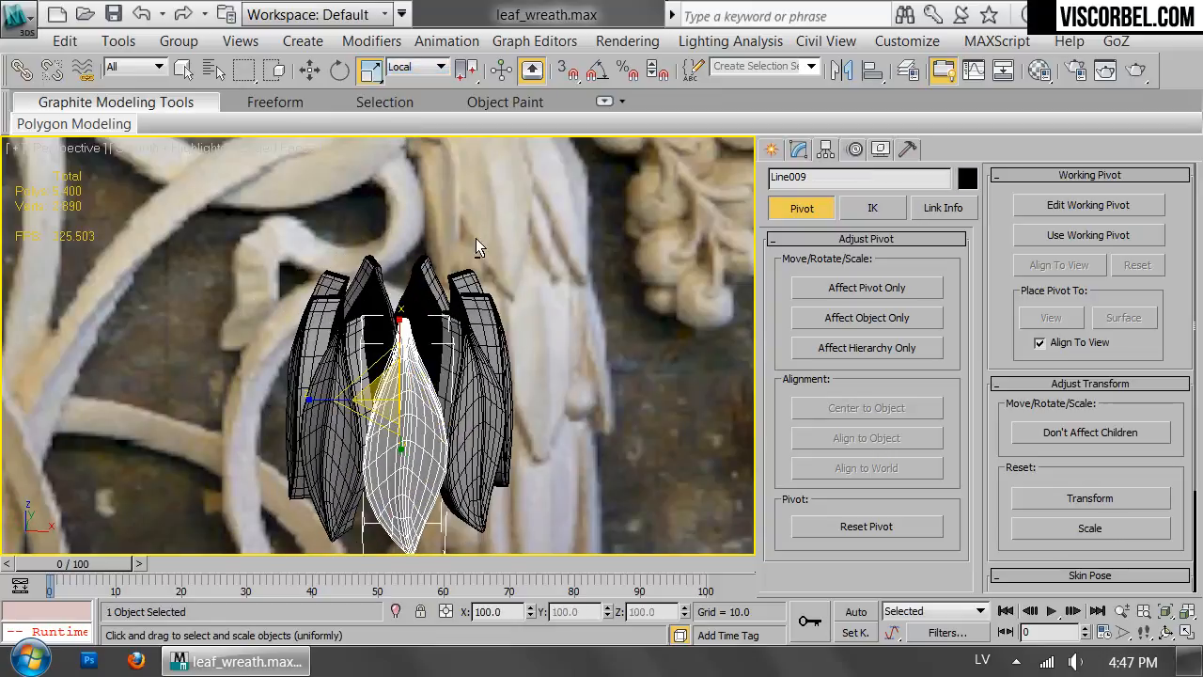
Try to mirror the front leaf across its local X axis with No Clone.
click(841, 70)
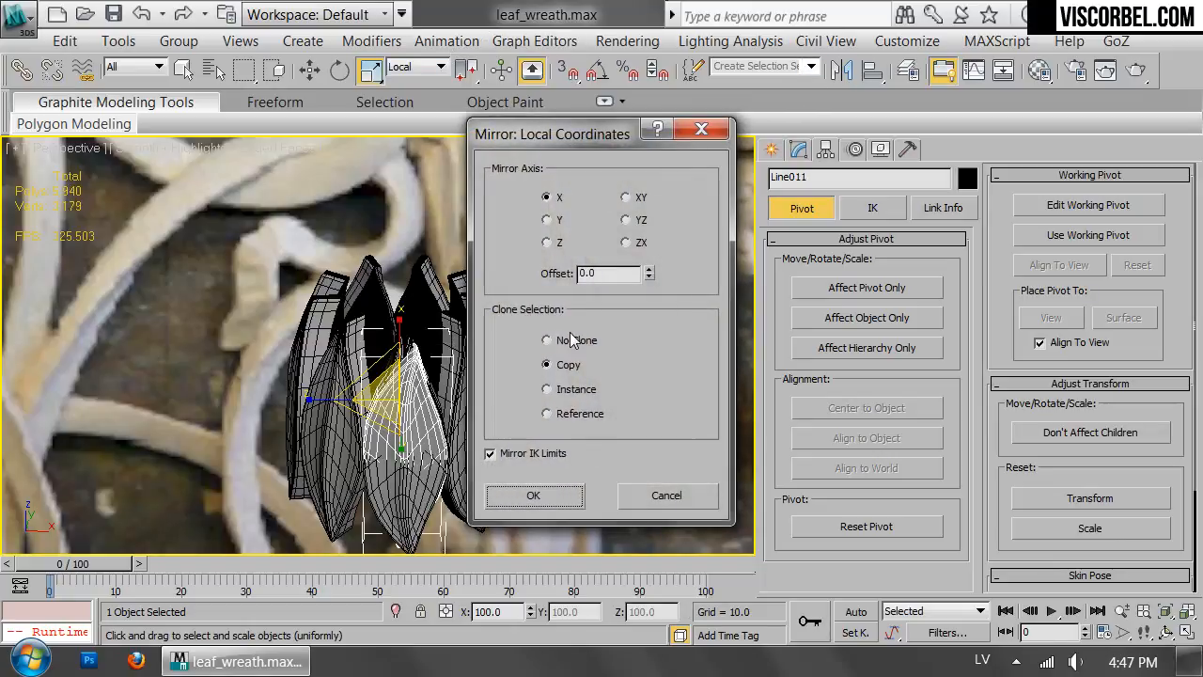
click(548, 340)
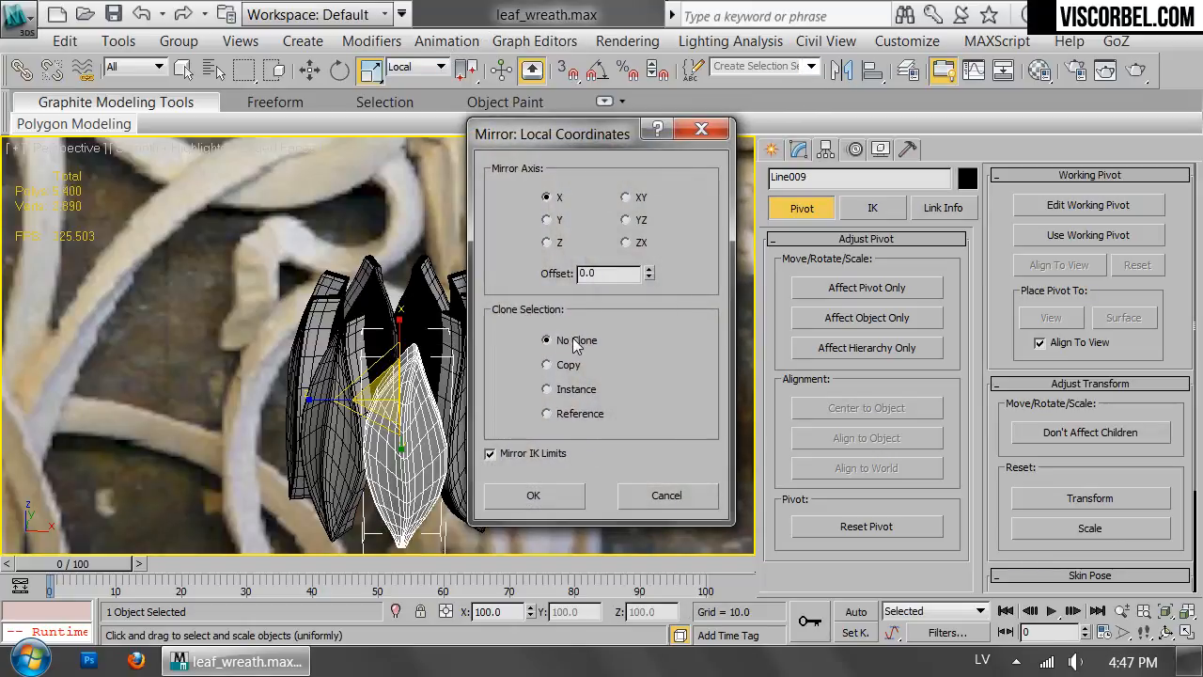
click(533, 495)
click(612, 495)
alt+middle_drag(612, 494, 578, 306)
key(ctrl+z)
key(ctrl+z)
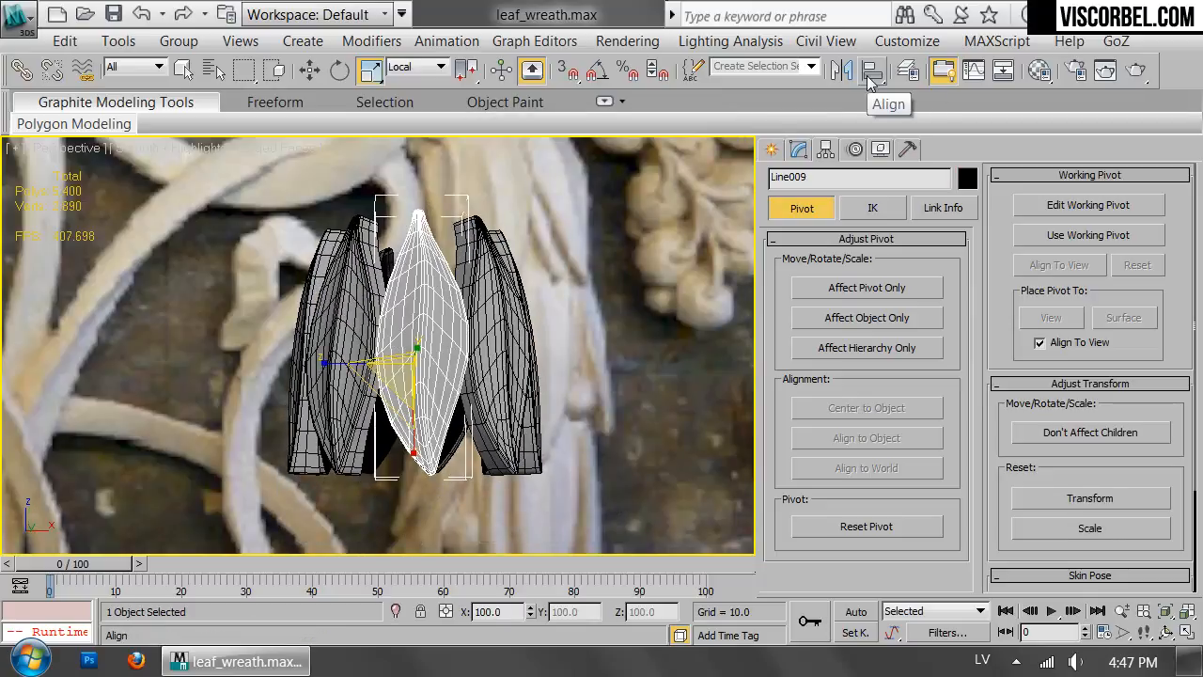
Mirror the front leaf across its local Z axis with No Clone and nudge it slightly sideways.
click(843, 71)
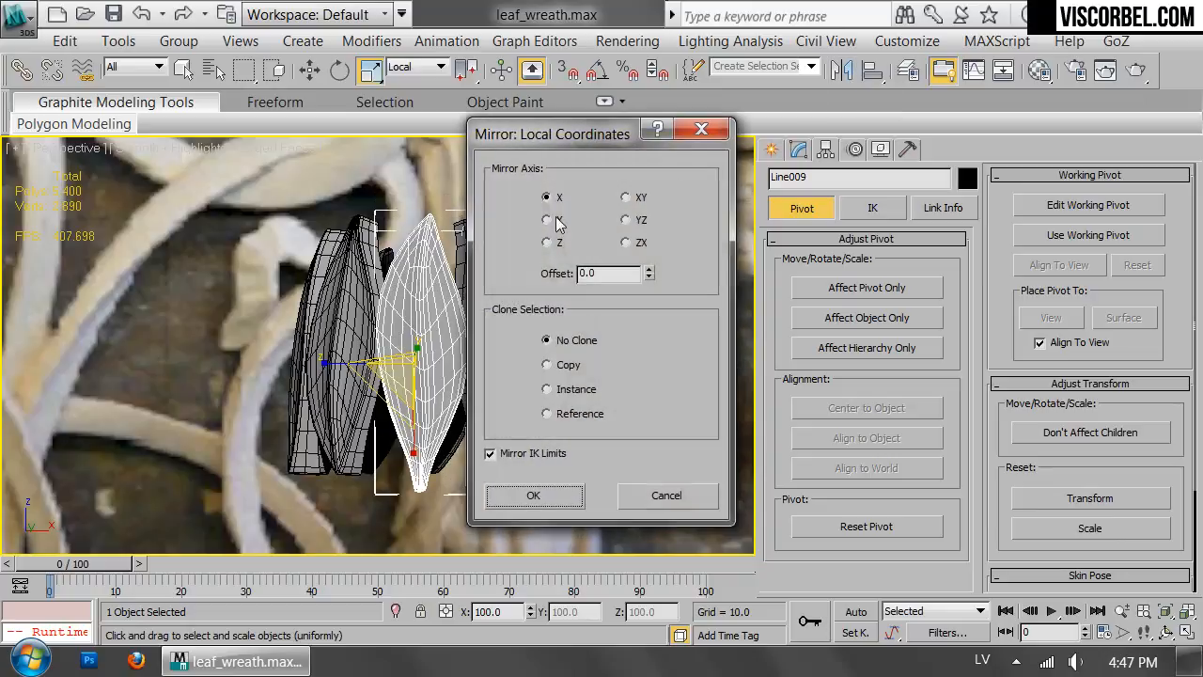
click(548, 242)
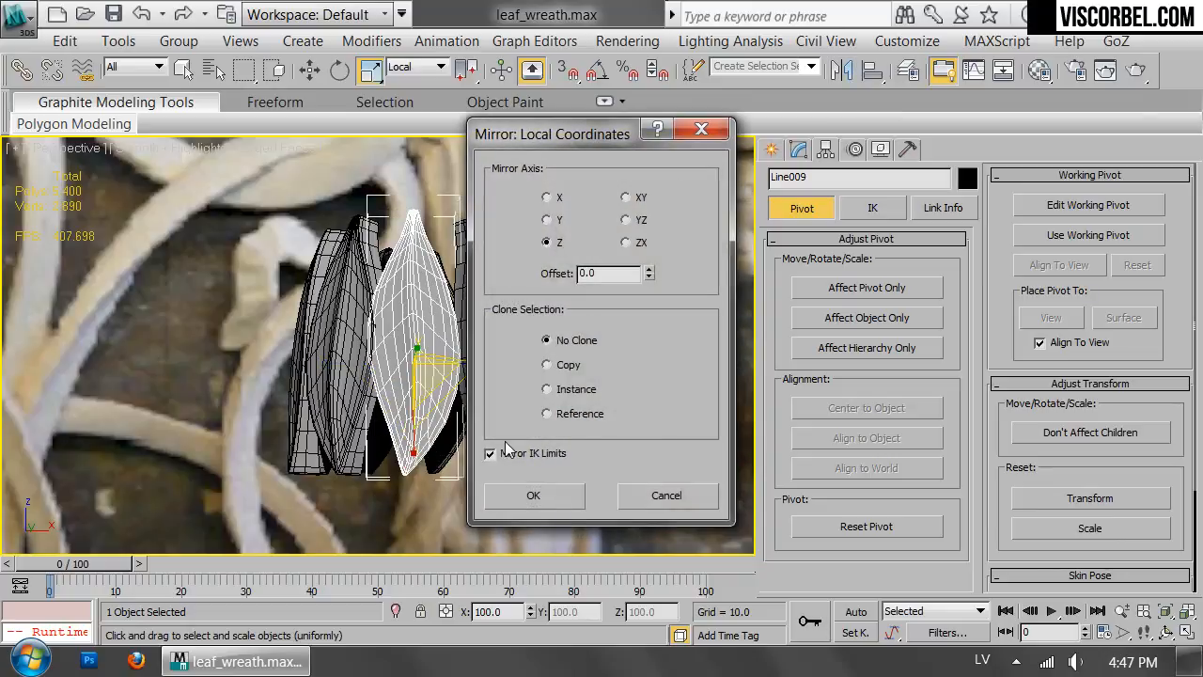
click(538, 498)
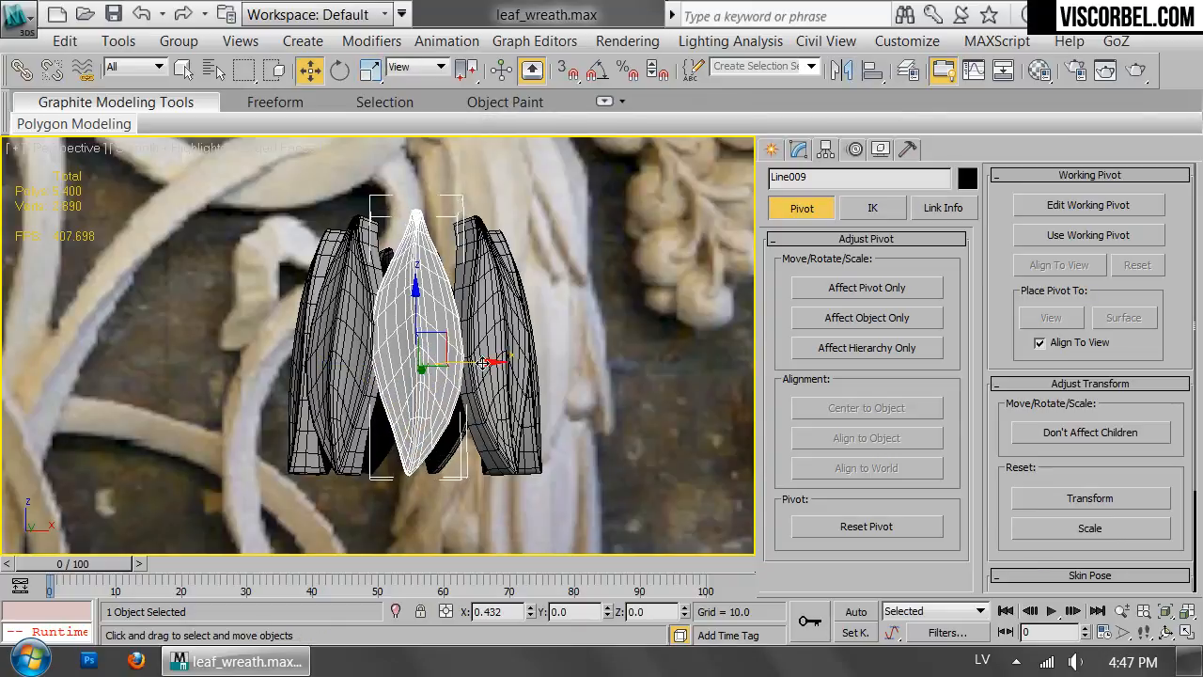
click(601, 340)
Select the leaf at the ring's right side and mirror it across its local Z axis with No Clone, nudging it slightly sideways.
alt+middle_drag(665, 376, 391, 417)
click(357, 418)
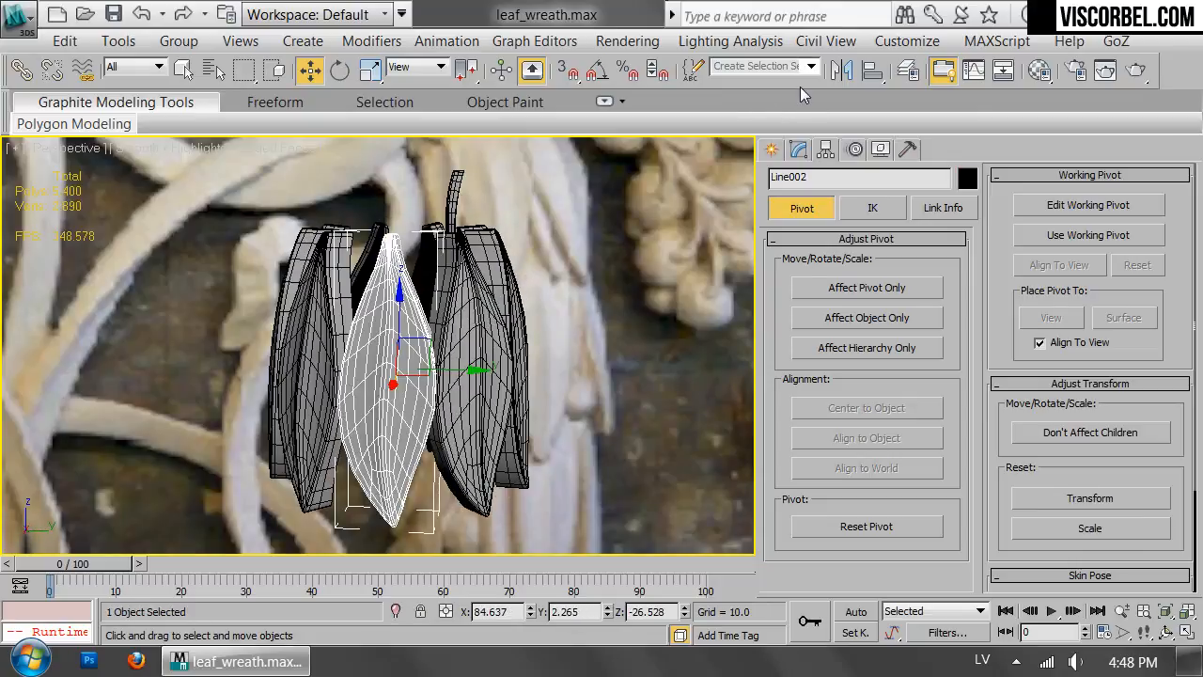
click(417, 66)
click(414, 138)
alt+middle_drag(511, 306, 548, 293)
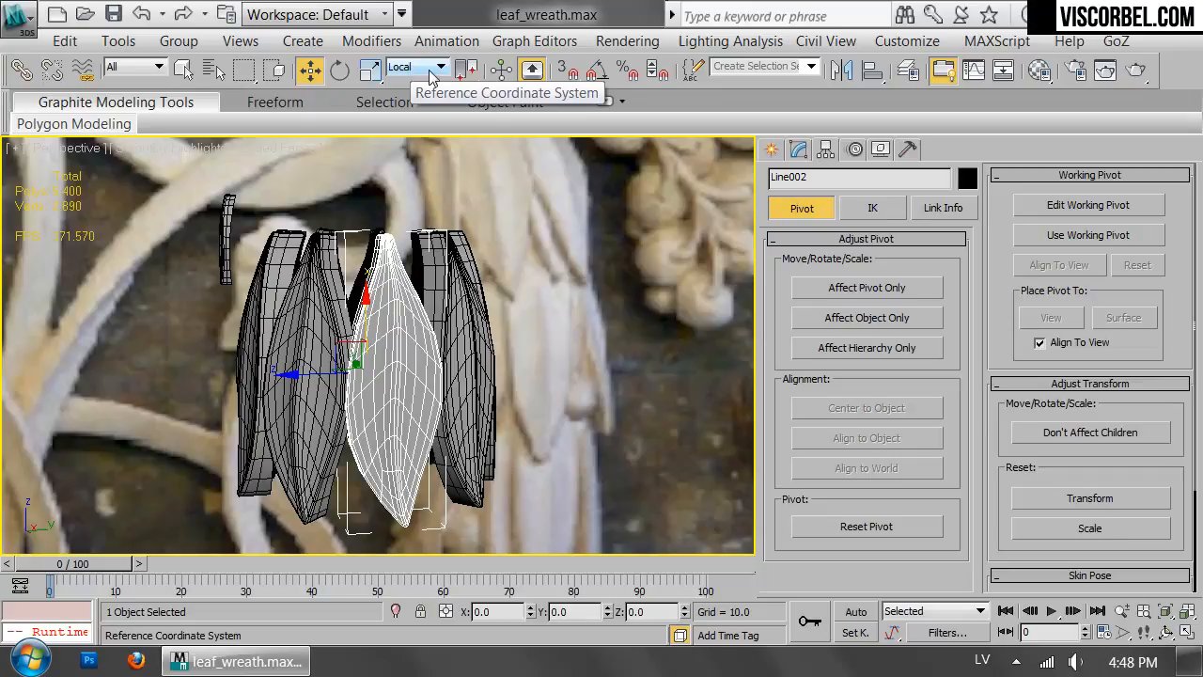
click(841, 70)
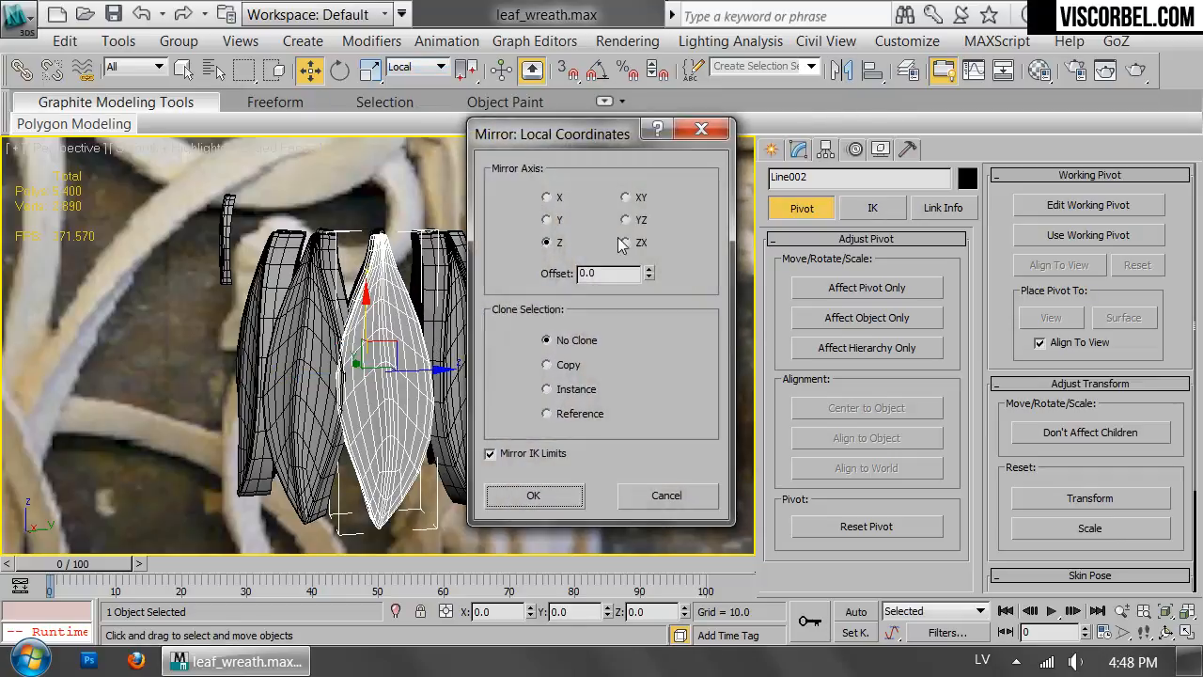
click(532, 495)
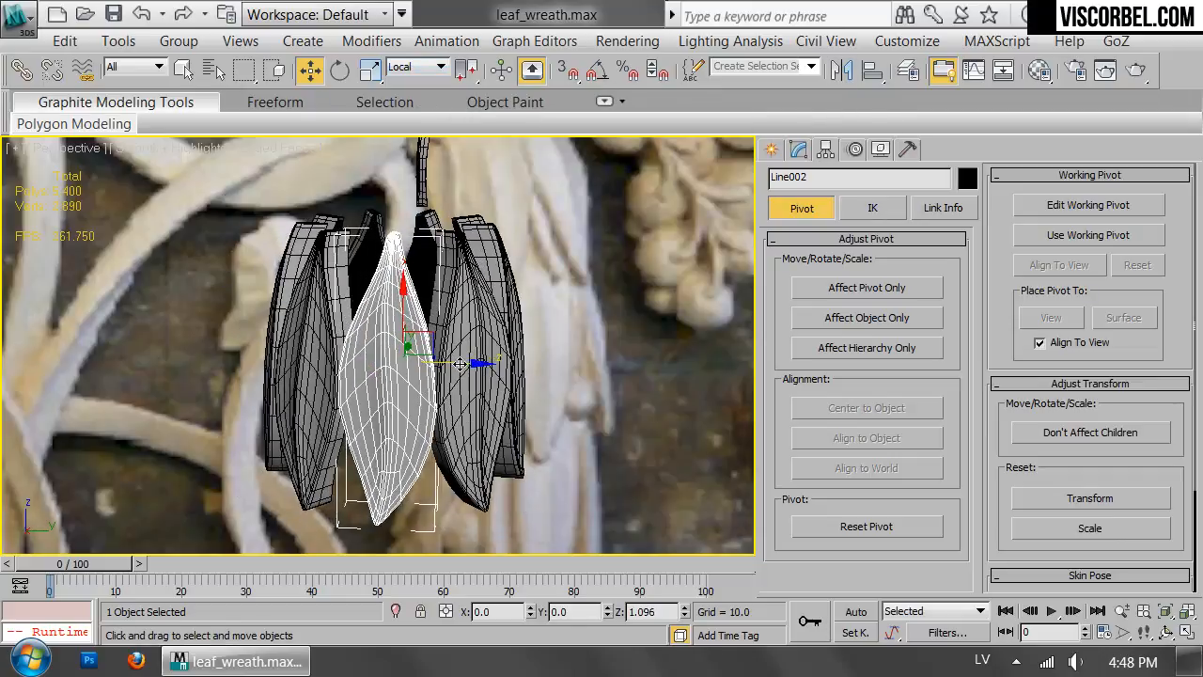
click(562, 376)
Mirror the leaf at the back of the ring across its local Z axis with No Clone and shift it slightly sideways.
click(300, 432)
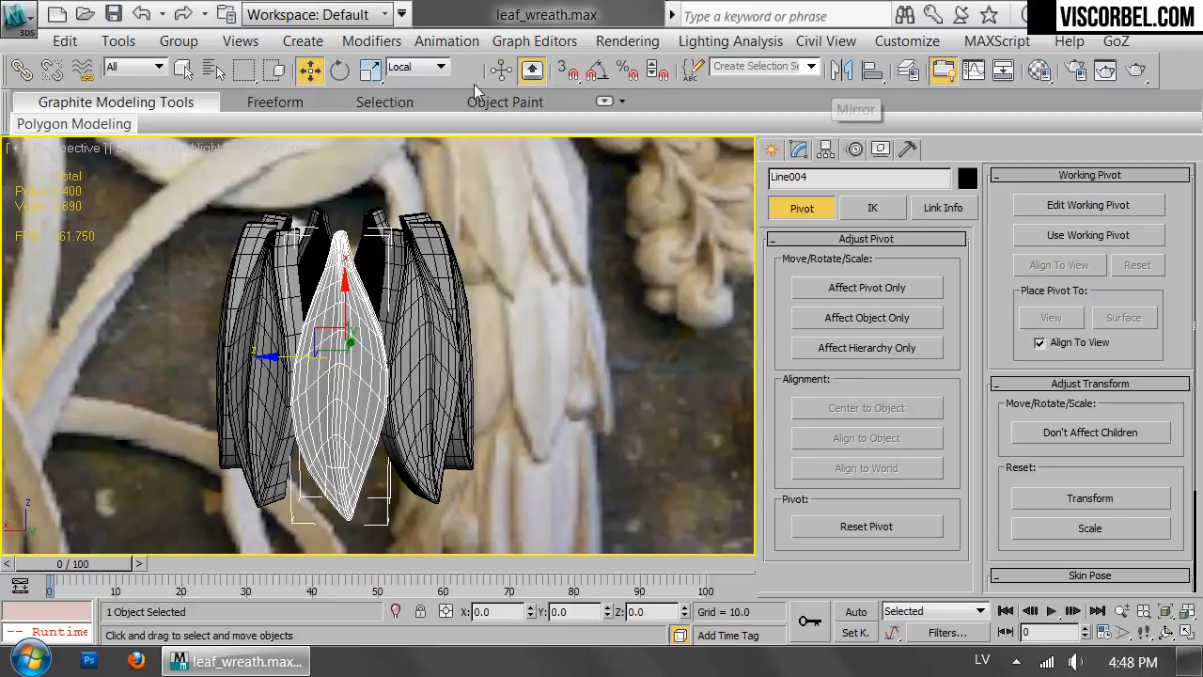
click(842, 69)
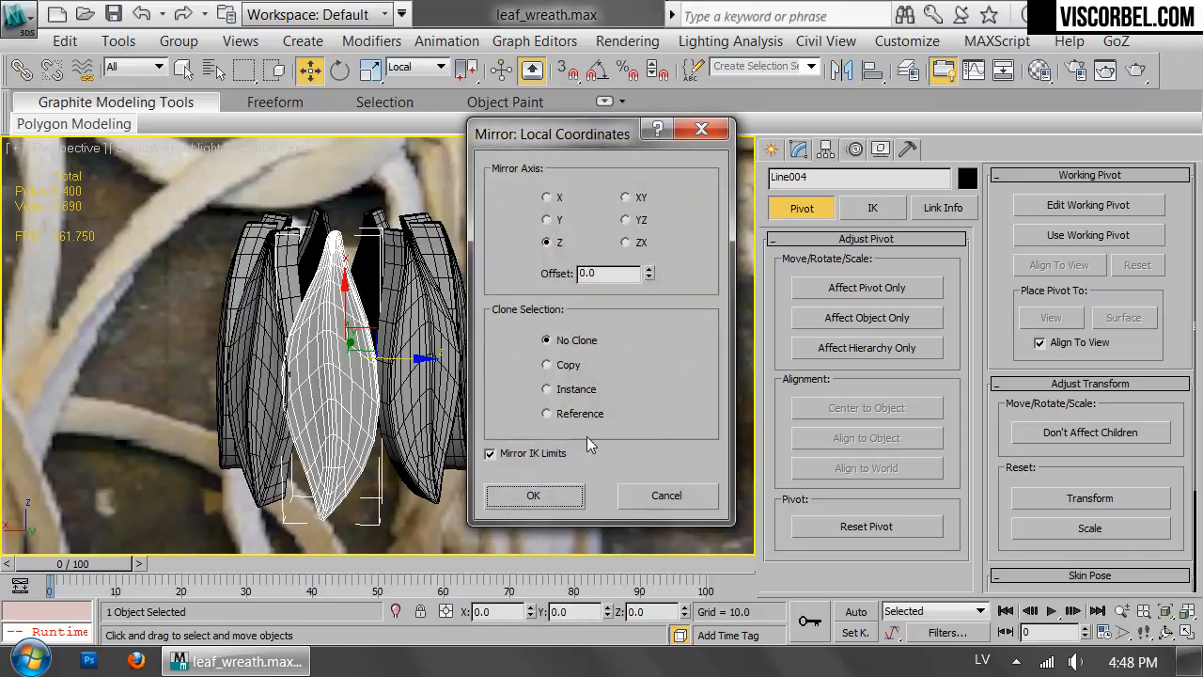
click(535, 492)
drag(397, 359, 405, 357)
click(544, 325)
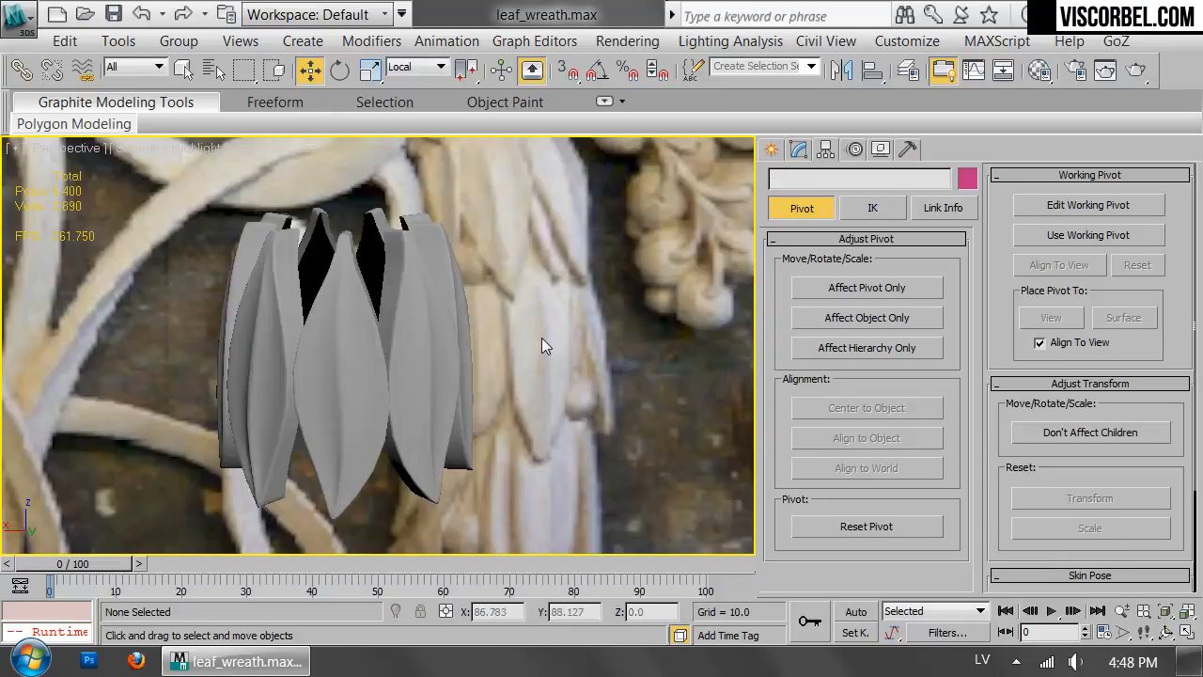
Select all nine leaves of the ring in the Front view and combine them into one group.
scroll(538, 340, down, 5)
alt+middle_drag(445, 308, 611, 314)
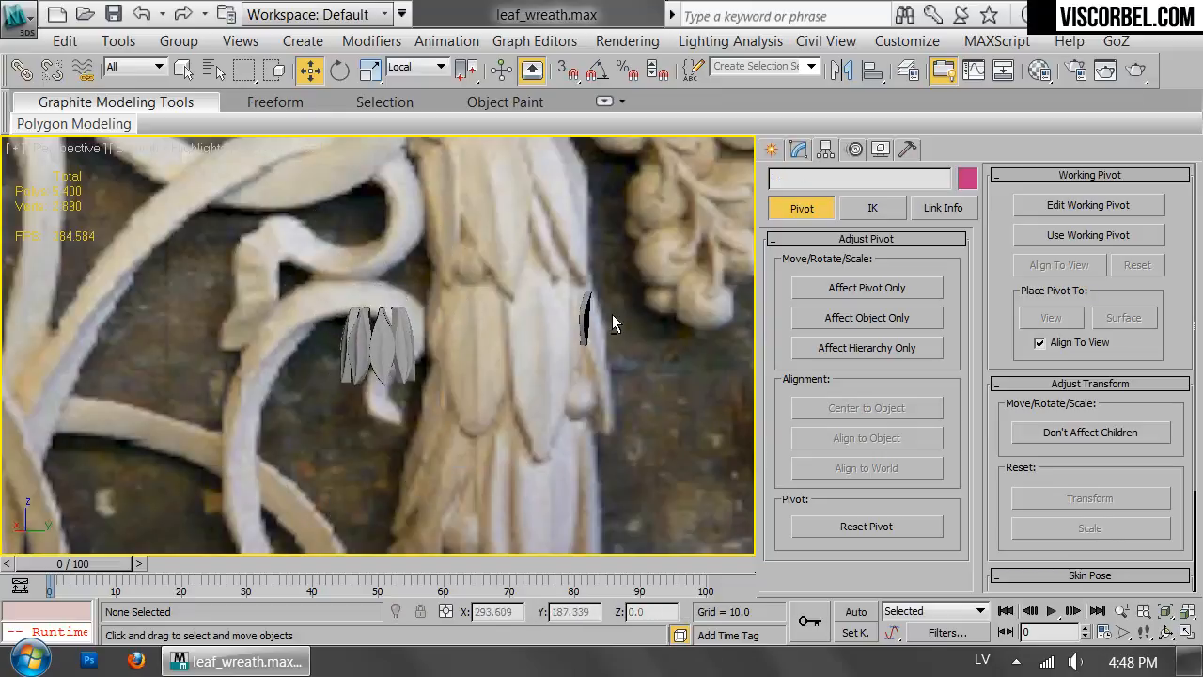
drag(400, 313, 225, 420)
key(f)
middle_drag(504, 384, 486, 367)
scroll(460, 433, down, 5)
click(179, 41)
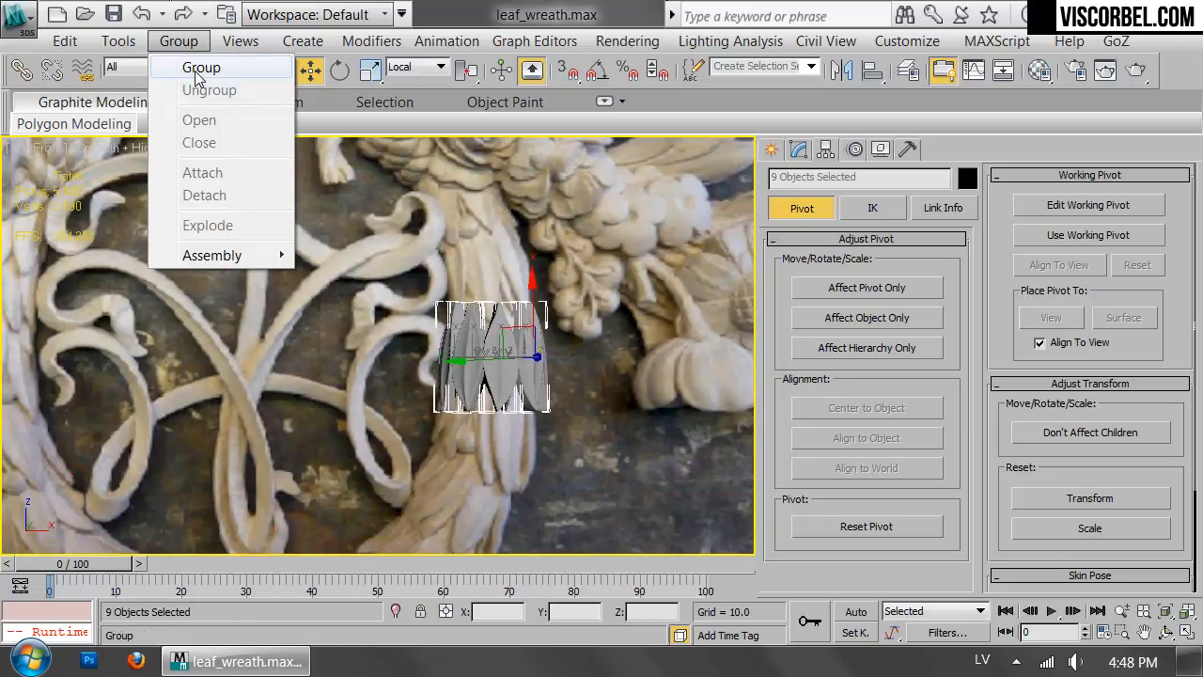
click(201, 73)
click(620, 376)
Clone the leaf ring group upward along Z as a single instance, overlapping the original ring.
scroll(431, 327, up, 3)
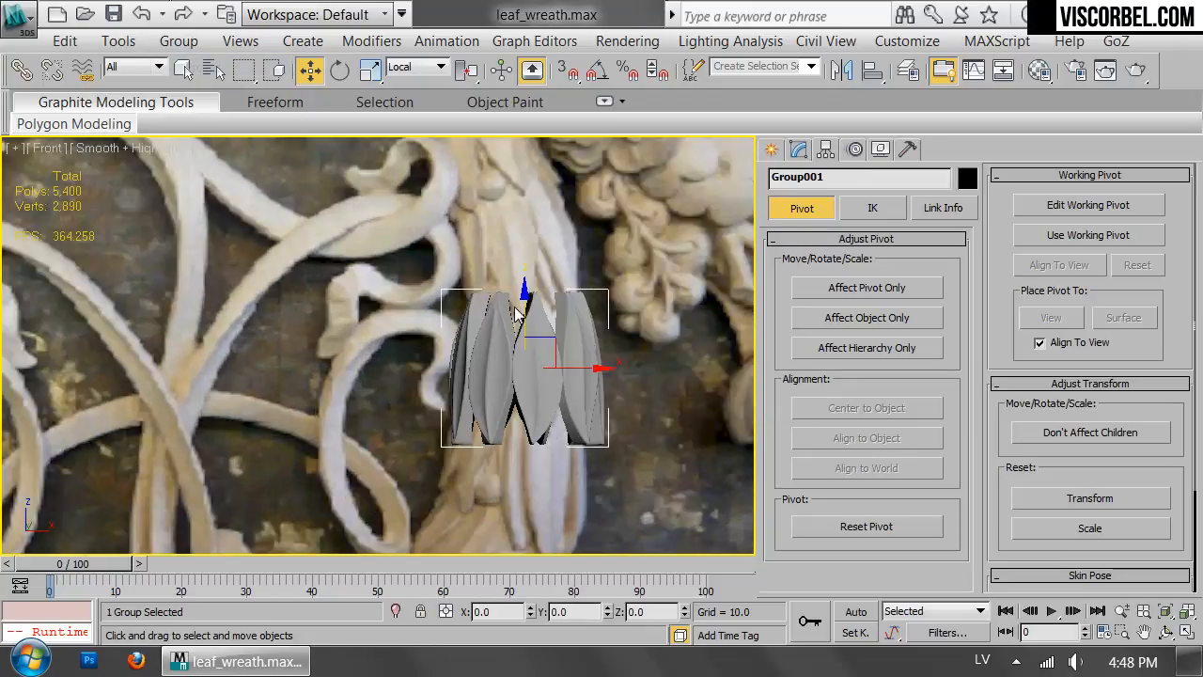
scroll(515, 313, up, 2)
shift+drag(516, 314, 519, 217)
click(469, 282)
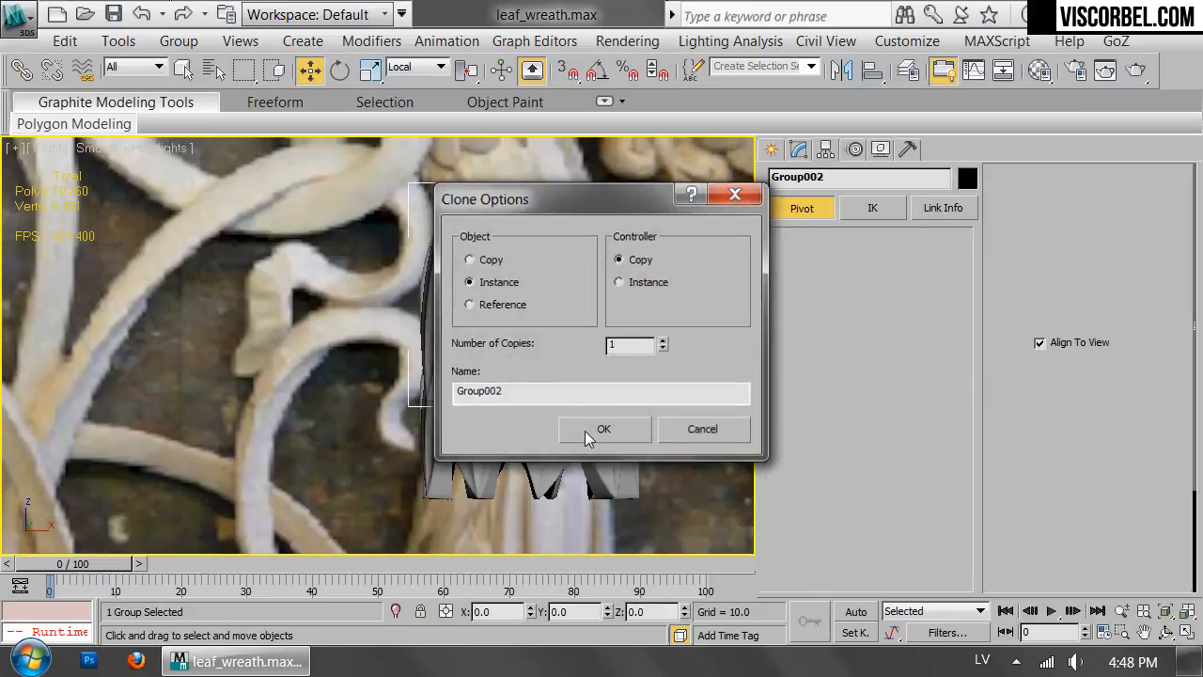
click(604, 429)
Rotate the upper ring about its vertical axis by about -21.5 degrees so its leaves are offset from the lower ring.
key(e)
drag(497, 348, 484, 357)
middle_drag(569, 369, 577, 194)
key(p)
key(z)
scroll(511, 314, down, 4)
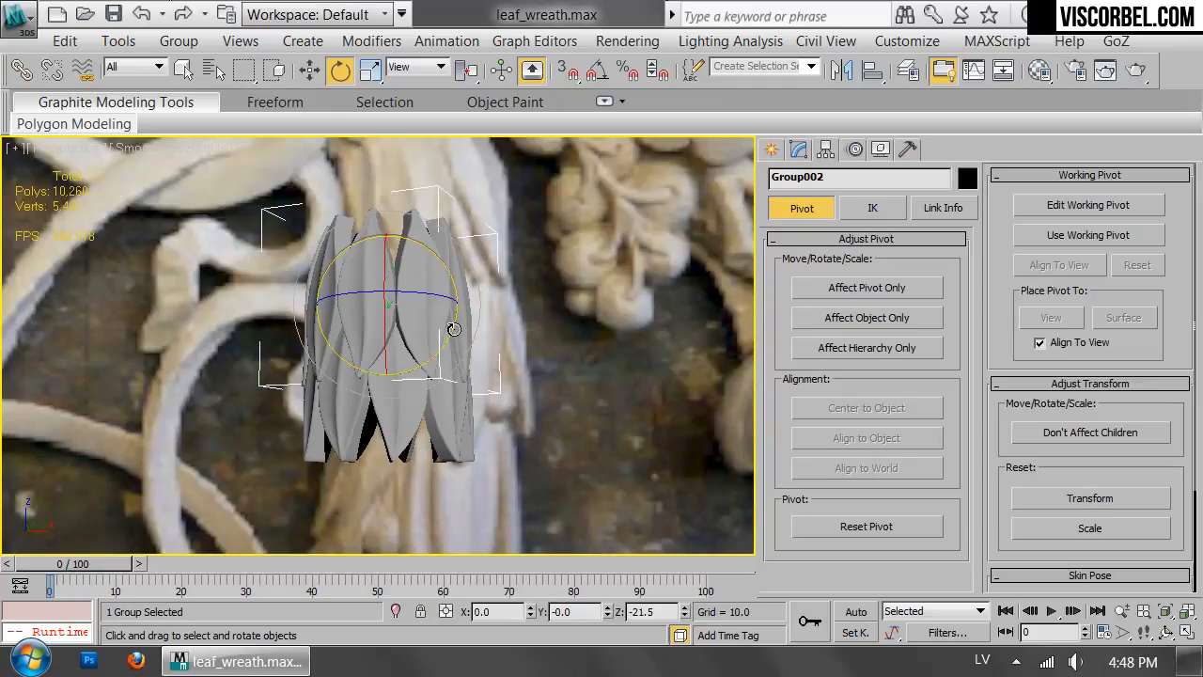
key(f)
Add an FFD 2x2x2 modifier on top of the TurboSmooth in the upper ring group's modifier stack.
click(797, 151)
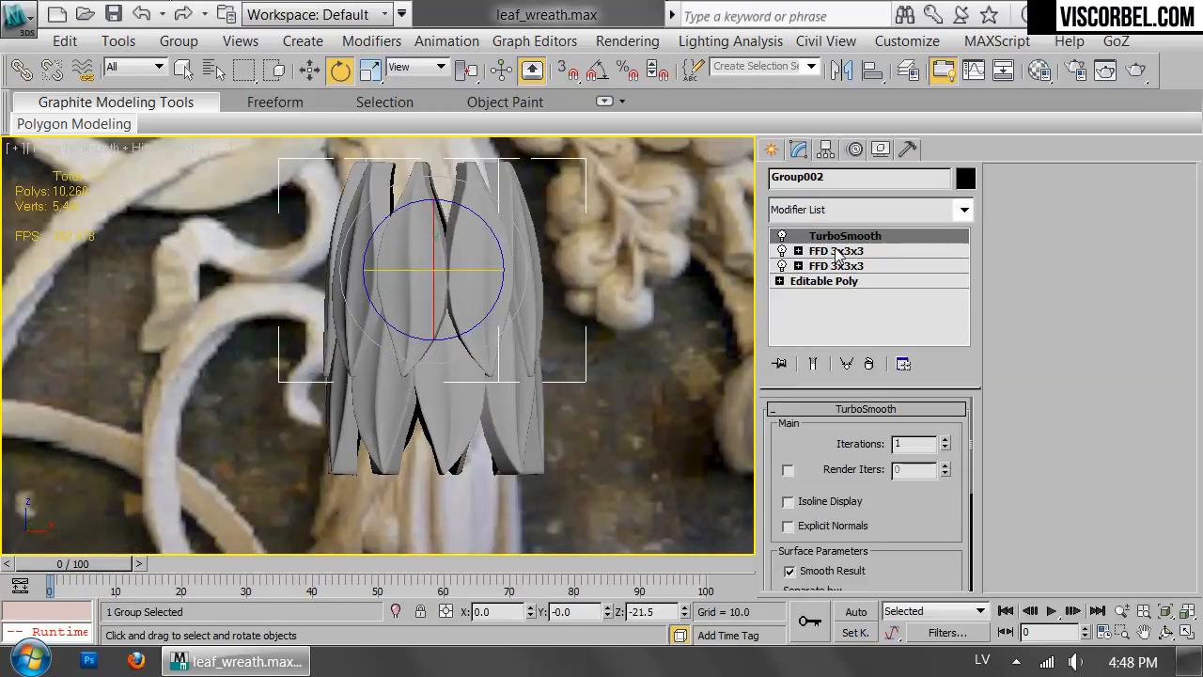
click(836, 251)
click(843, 236)
click(839, 209)
scroll(834, 150, down, 10)
click(825, 151)
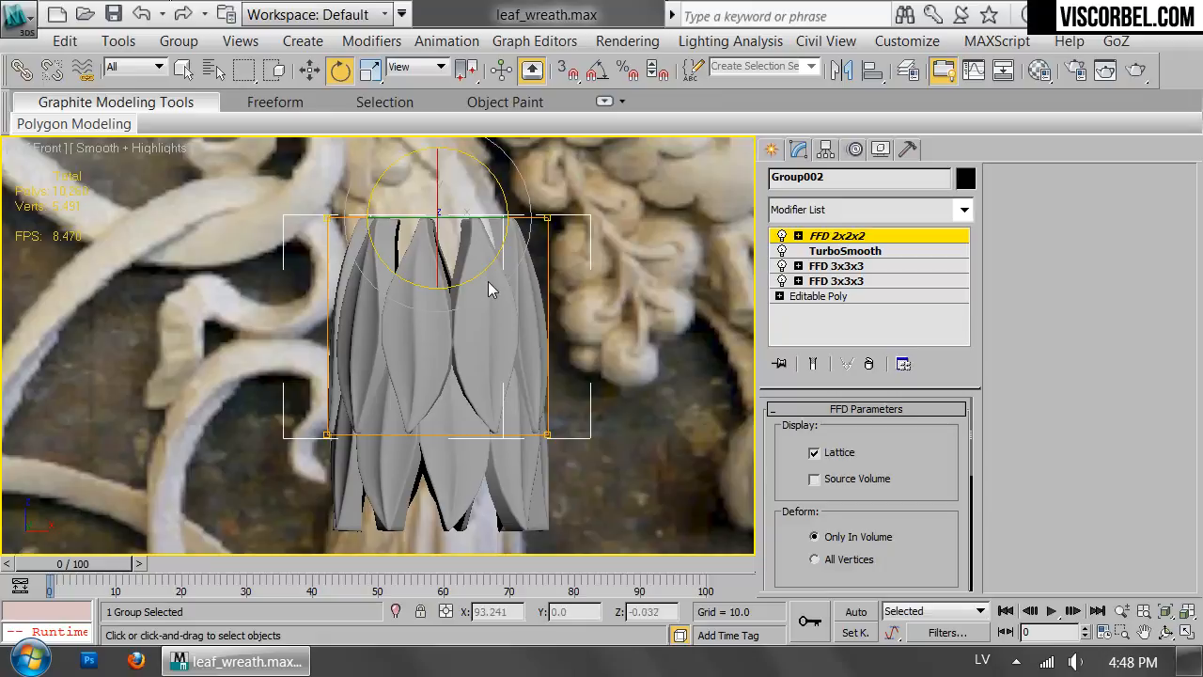
Taper the upper ring by scaling its upper FFD control points inward and its lower control points outward.
key(r)
drag(443, 217, 446, 221)
drag(570, 511, 574, 514)
drag(437, 430, 440, 426)
key(1)
Delete the original lower ring and clone the tapered ring downward as an instance in its place.
drag(598, 482, 185, 567)
key(Delete)
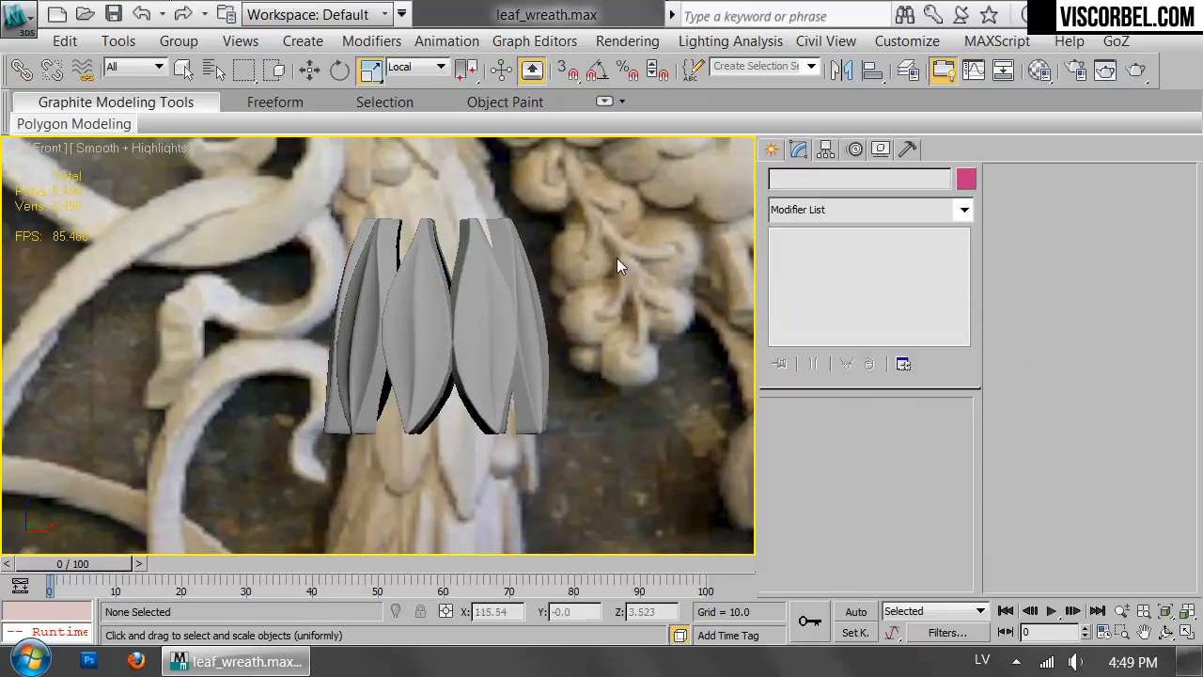
click(438, 288)
key(w)
mouse_move(437, 275)
shift+mouse_down()
mouse_move(422, 103)
mouse_move(396, 486)
mouse_move(386, 380)
shift+mouse_up()
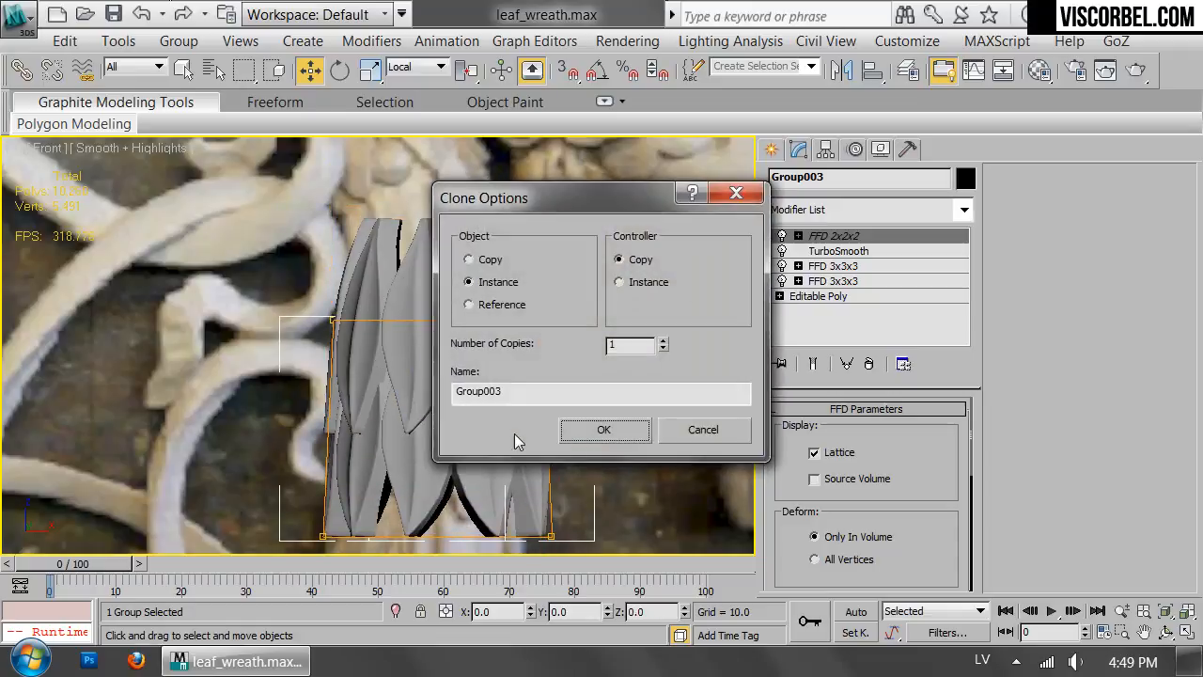
key(Return)
Rotate the new lower ring about its vertical axis by about -40 degrees to stagger its leaves.
key(e)
drag(475, 425, 439, 431)
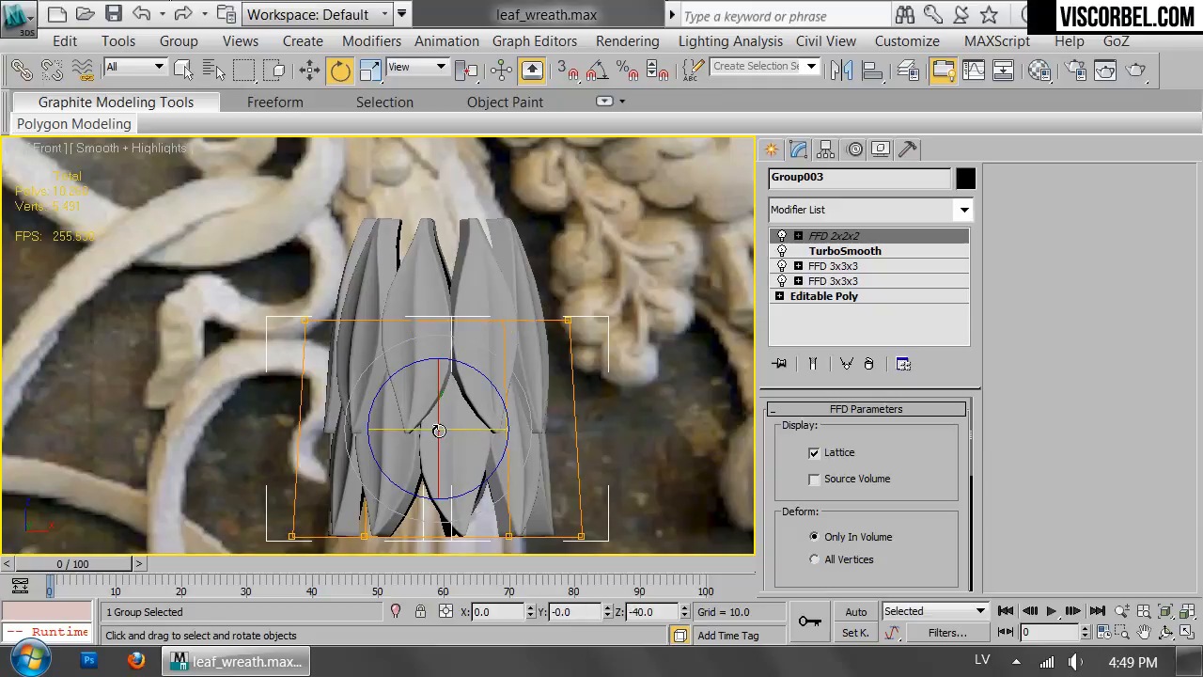
click(653, 346)
Select both tapered rings, clone them upward as an instance, and rotate the new pair slightly about the vertical axis.
scroll(639, 352, down, 3)
middle_drag(638, 353, 629, 323)
drag(629, 322, 331, 367)
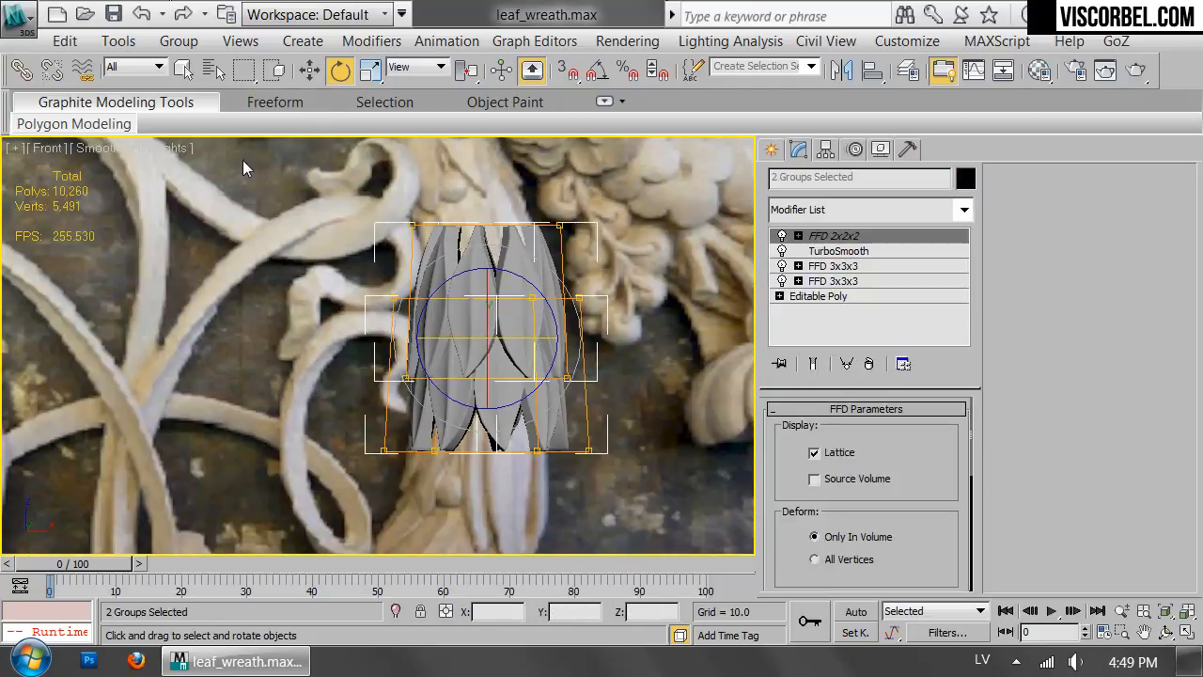
scroll(491, 286, up, 2)
key(w)
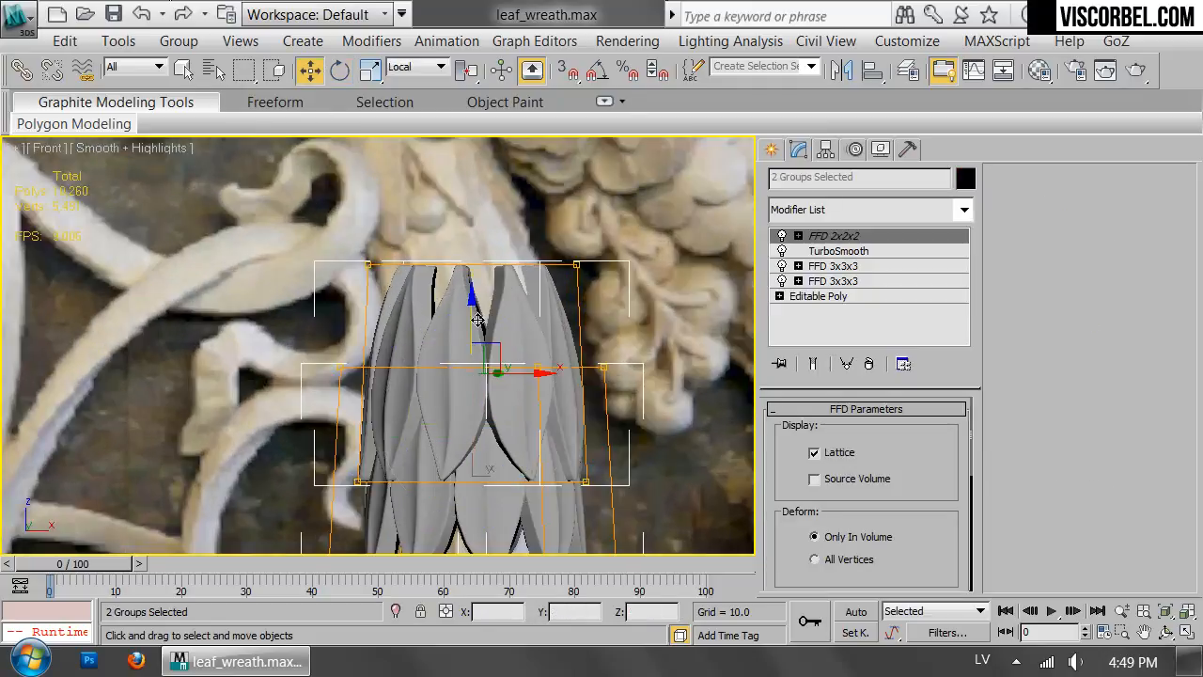
shift+drag(473, 314, 472, 102)
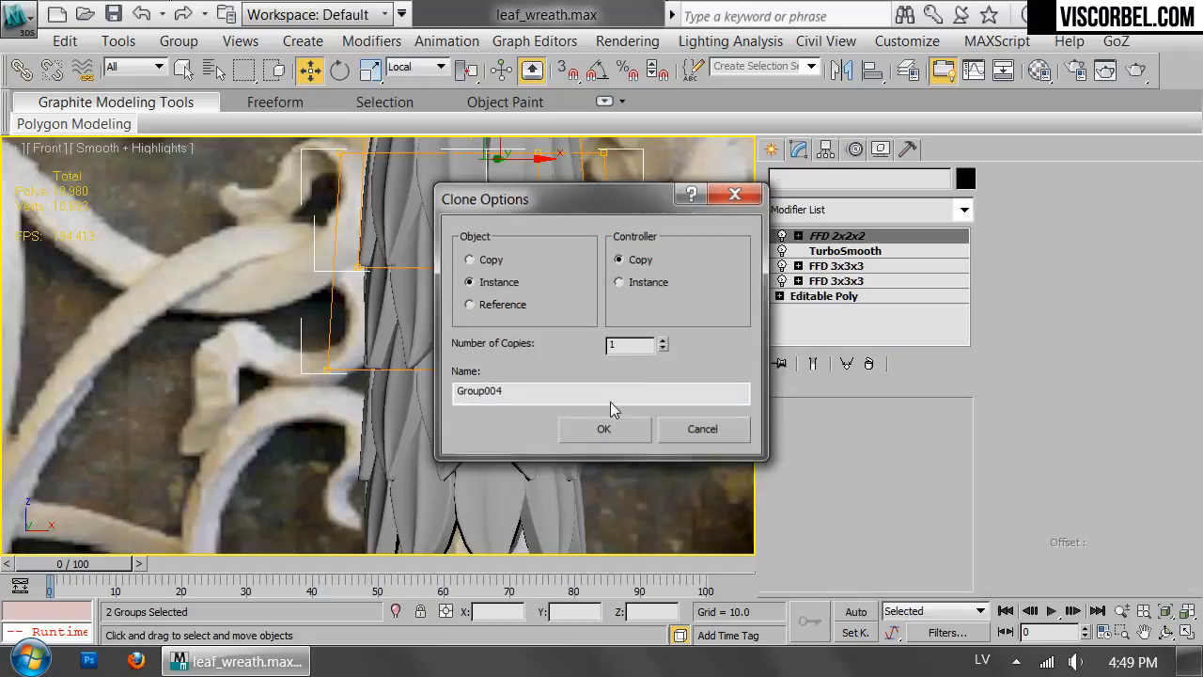
click(604, 430)
key(z)
key(e)
drag(506, 299, 508, 292)
Add a third pair of rings above the second by cloning it upward, and turn it slightly about the vertical axis.
middle_drag(507, 292, 506, 360)
key(w)
key(w)
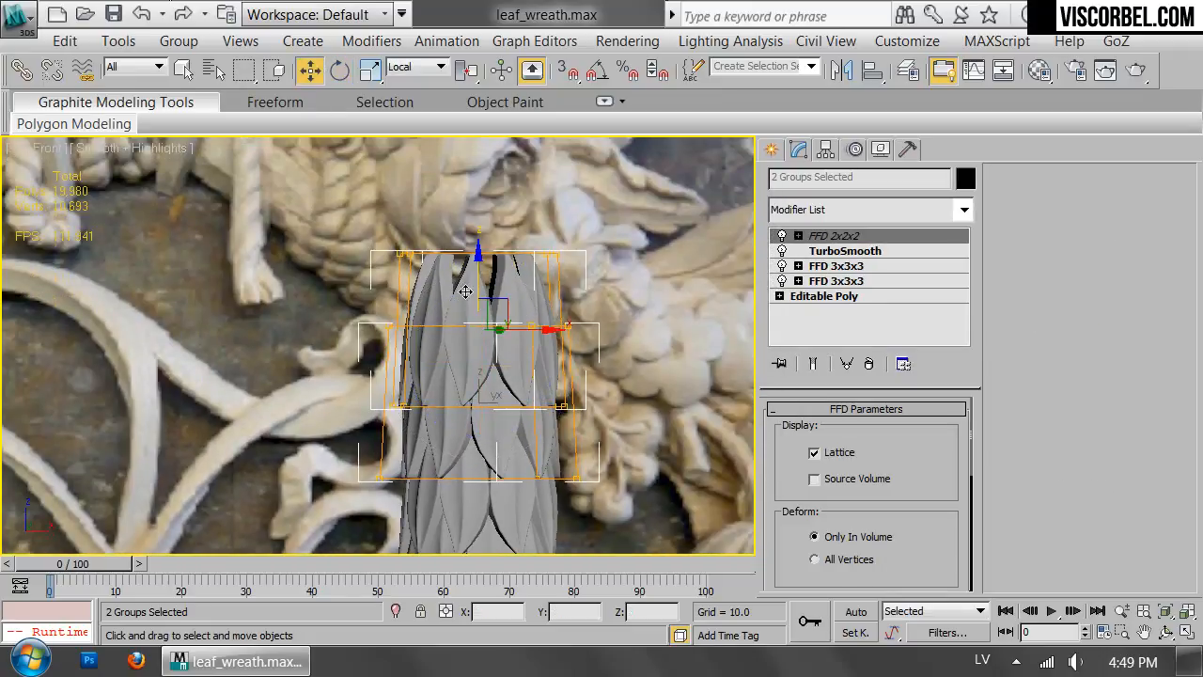
mouse_move(496, 319)
mouse_down()
mouse_move(486, 116)
mouse_move(488, 132)
mouse_up()
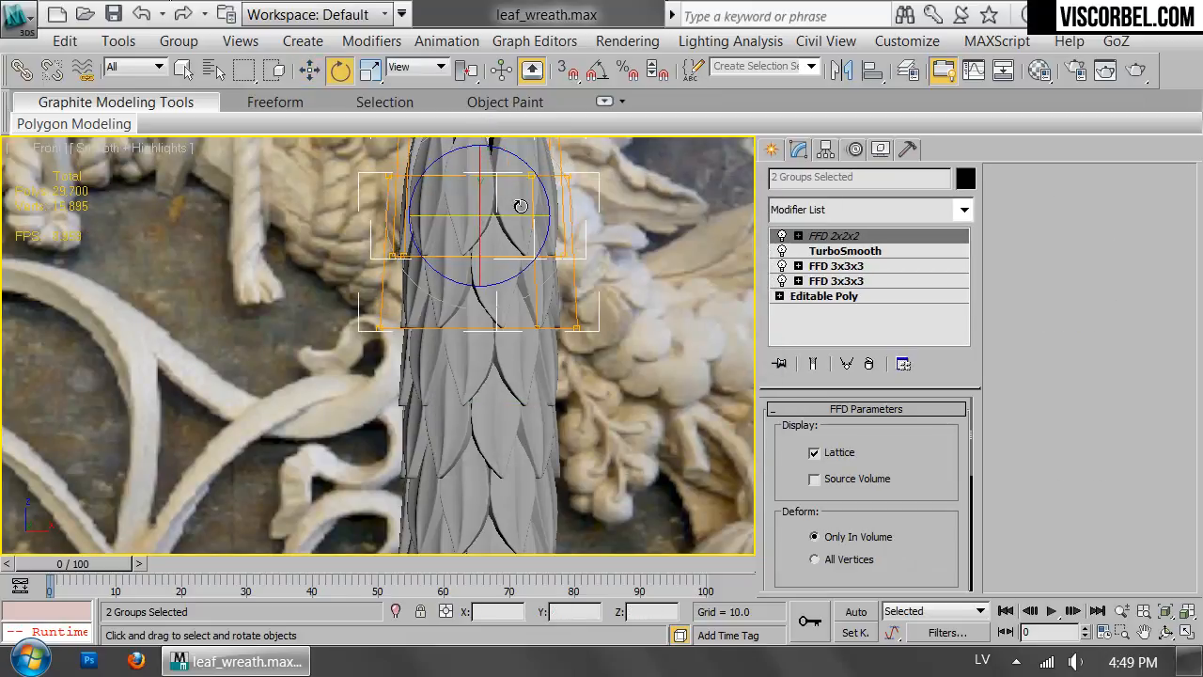
drag(521, 219, 512, 216)
Clone the topmost ring pair upward as an instance to form the fourth pair, and rotate it about 3 degrees around its vertical axis.
scroll(531, 280, down, 3)
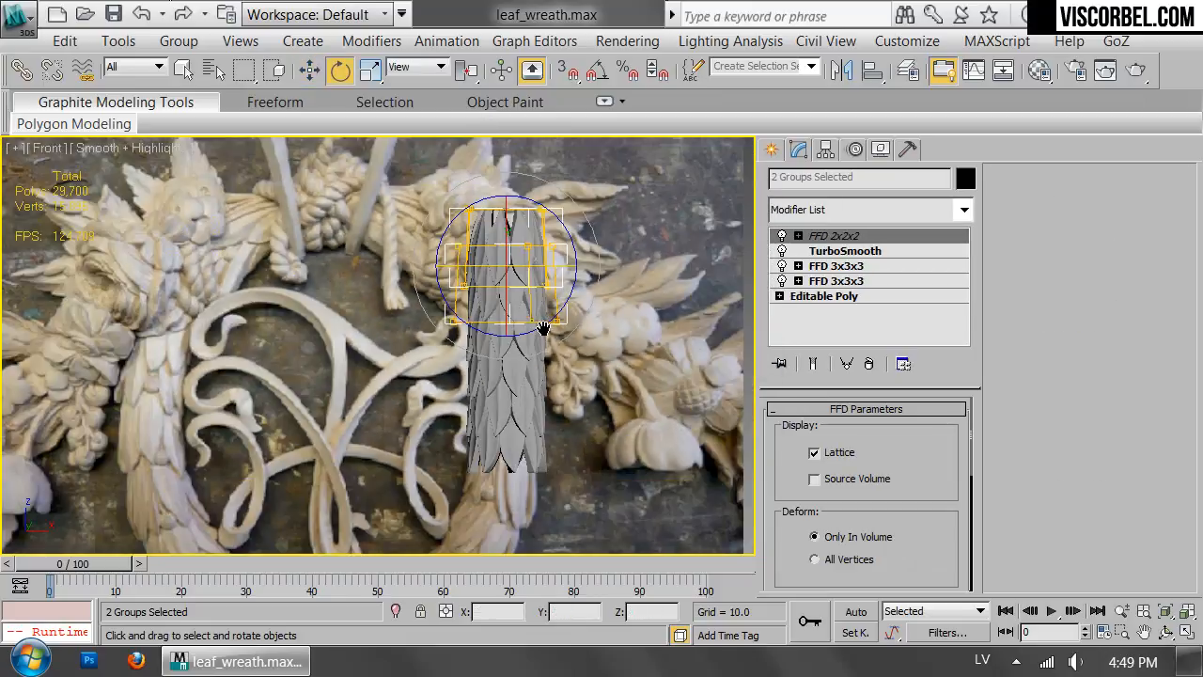
middle_drag(556, 330, 555, 457)
scroll(556, 457, up, 3)
key(w)
shift+drag(484, 255, 484, 109)
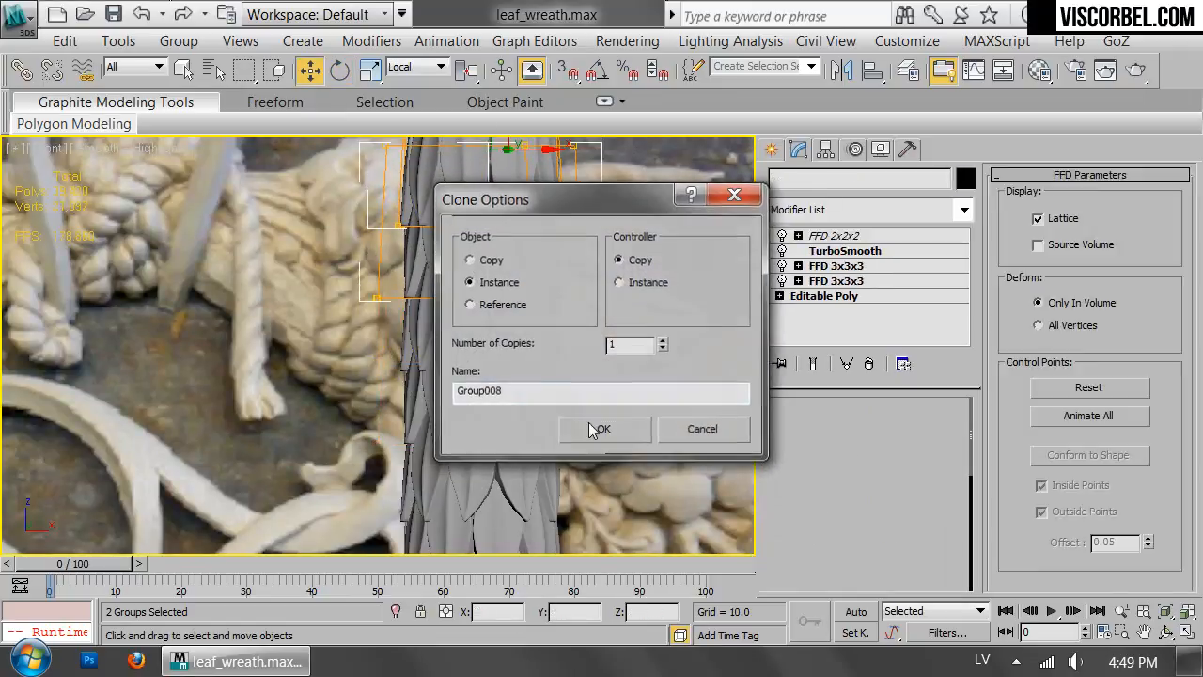
click(601, 428)
key(e)
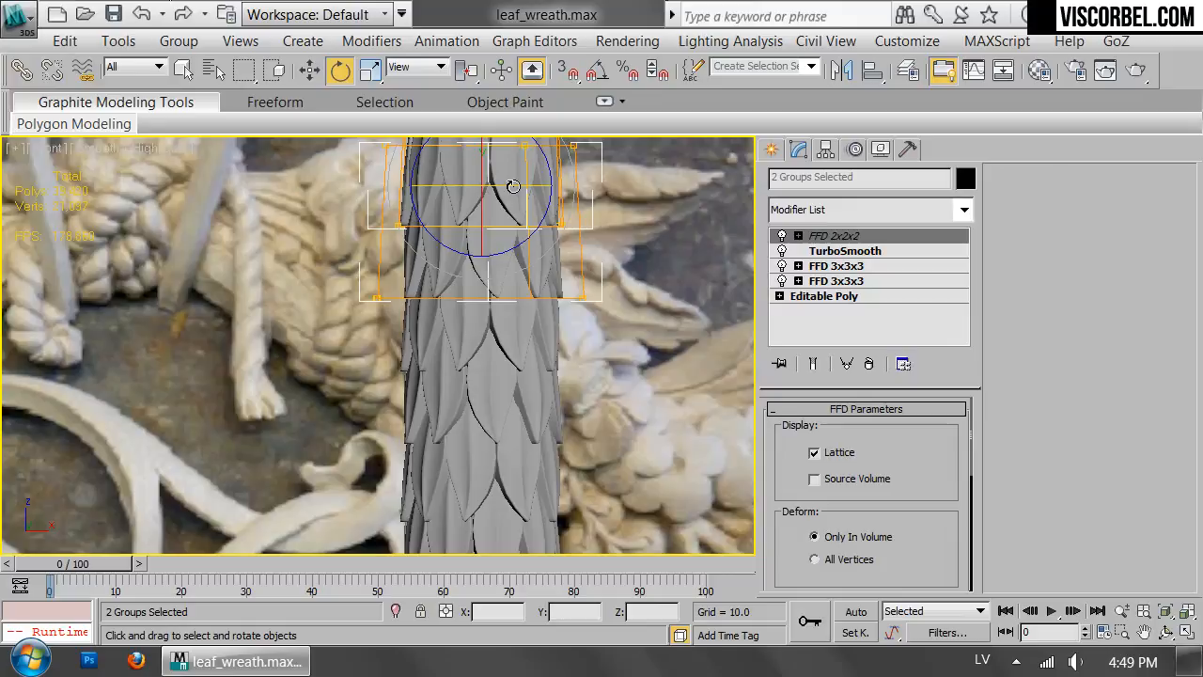
drag(512, 186, 518, 187)
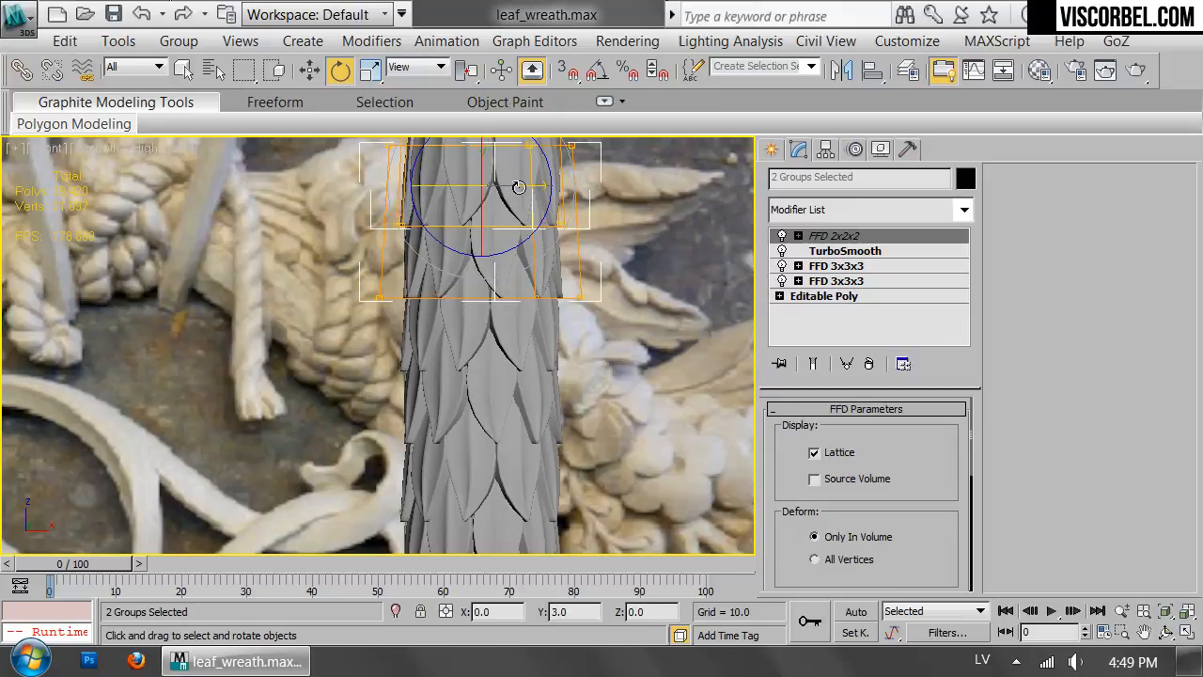
Select all eight ring groups and move the leaf column sideways, clear of the wreath in the reference photo.
scroll(581, 325, down, 5)
middle_drag(581, 326, 566, 268)
click(571, 351)
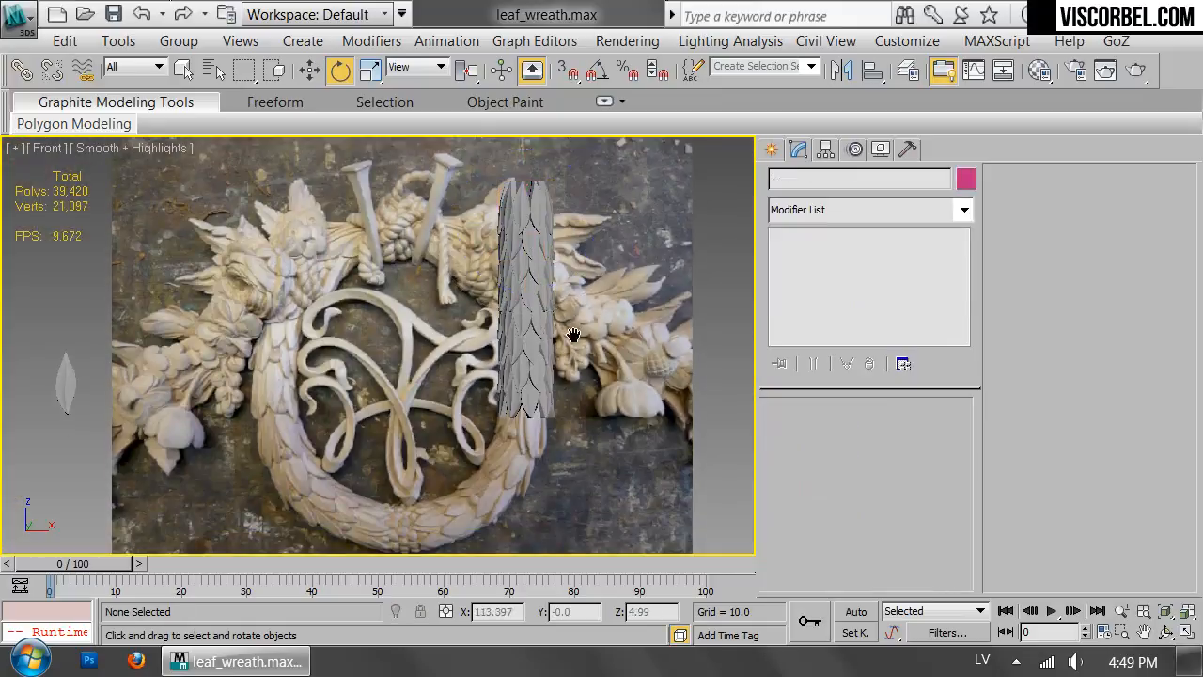
middle_drag(574, 348, 672, 314)
right_click(645, 295)
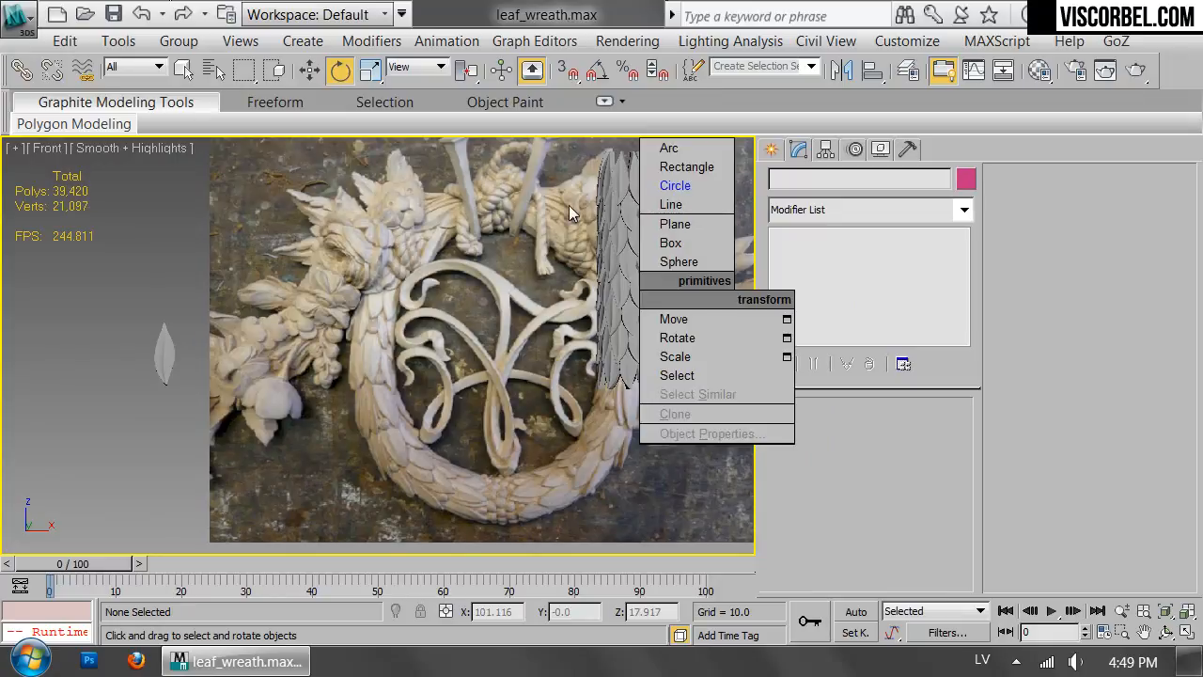
middle_drag(549, 252, 453, 290)
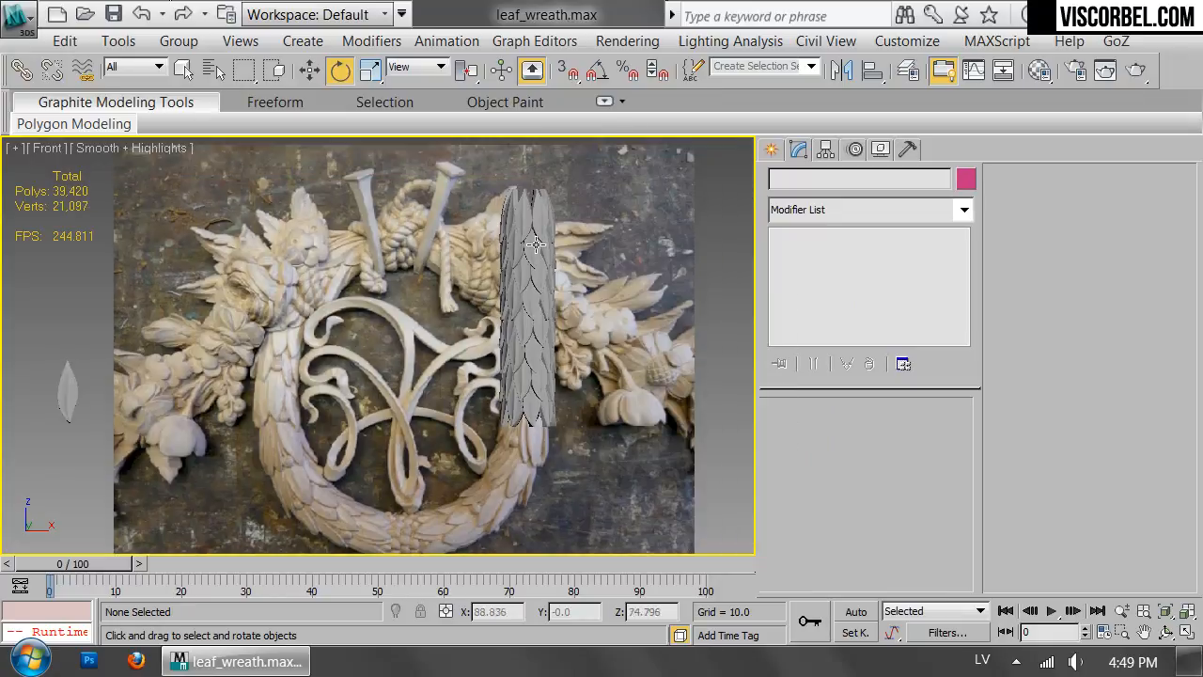
drag(489, 199, 701, 362)
key(w)
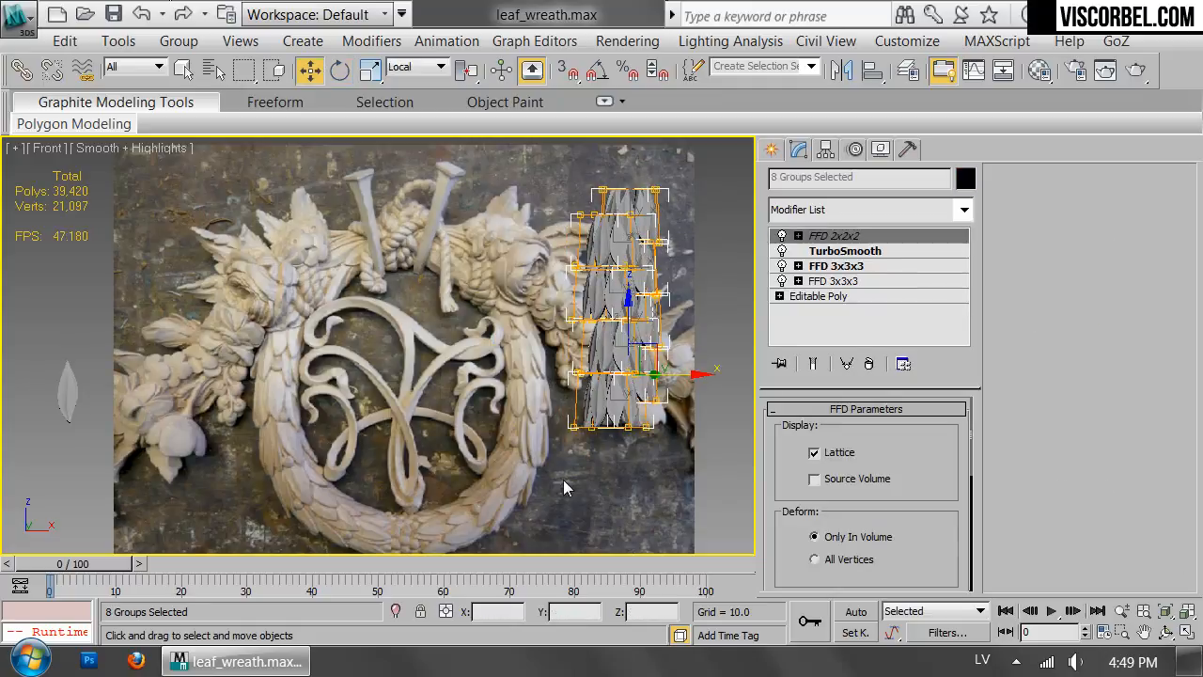
Draw a circle spline spanning the carved wreath in the photo, discarding a small trial circle, and show the Front view in wireframe.
right_click(606, 329)
click(634, 232)
drag(420, 446, 444, 496)
key(Delete)
drag(275, 399, 529, 393)
key(F4)
key(F3)
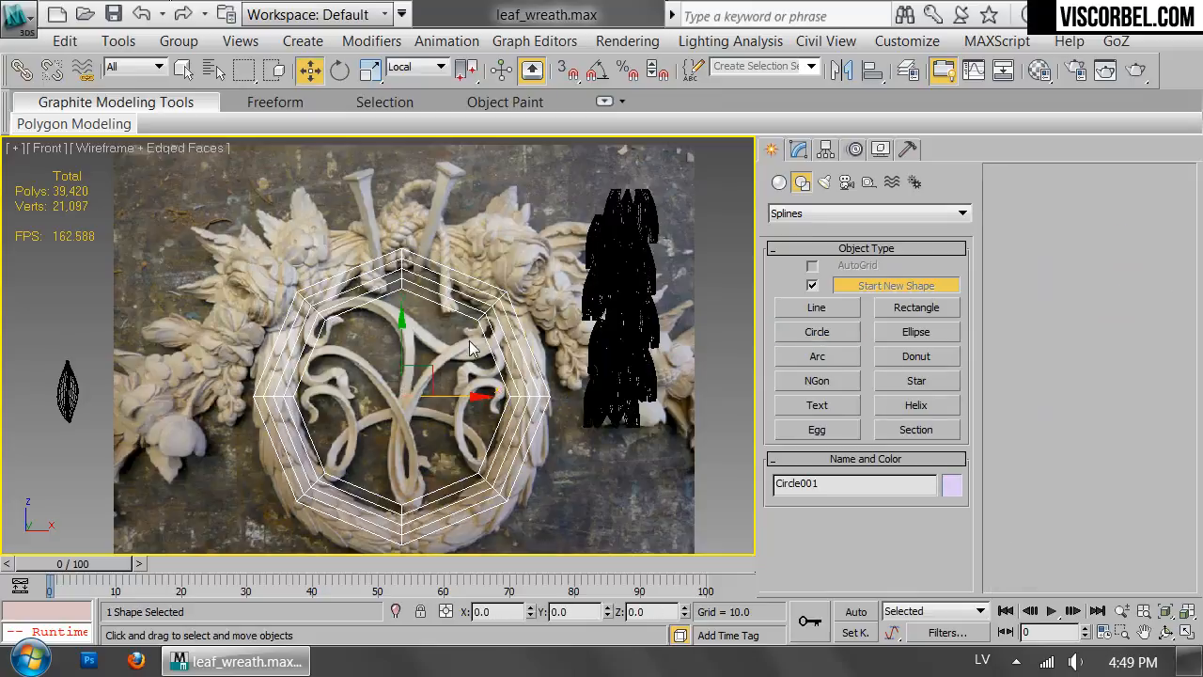
Convert the circle to an Editable Spline and disable its display in both the renderer and the viewport.
right_click(481, 350)
right_click(486, 351)
mouse_move(664, 521)
click(757, 524)
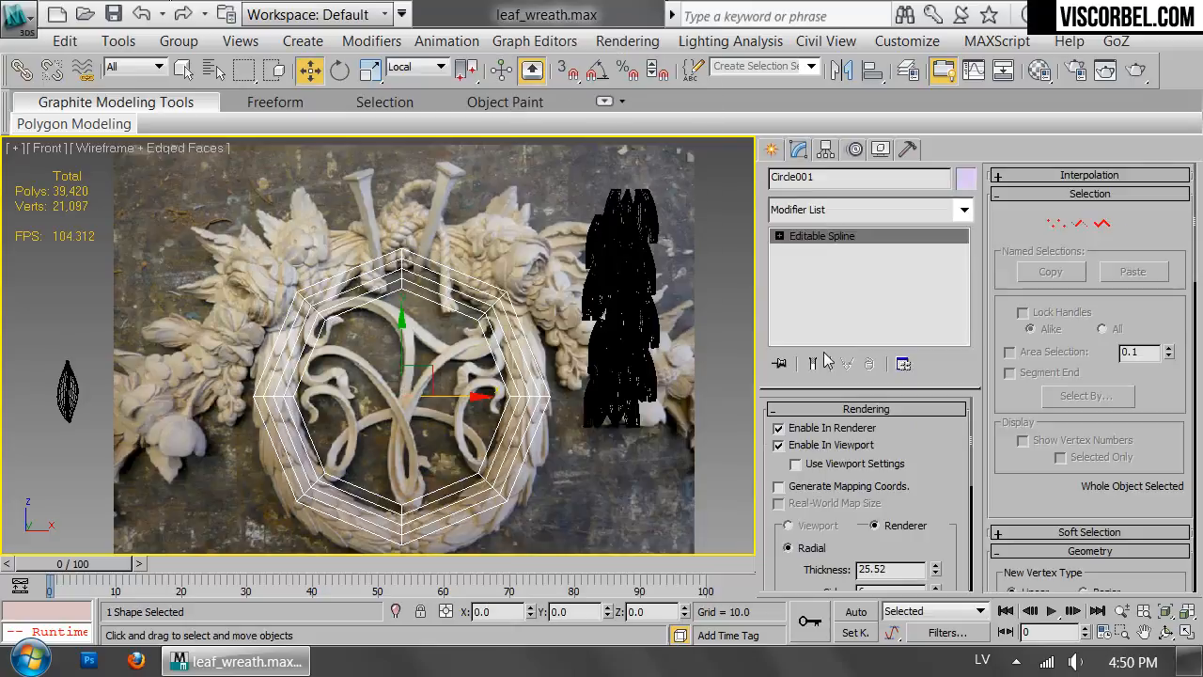
click(782, 445)
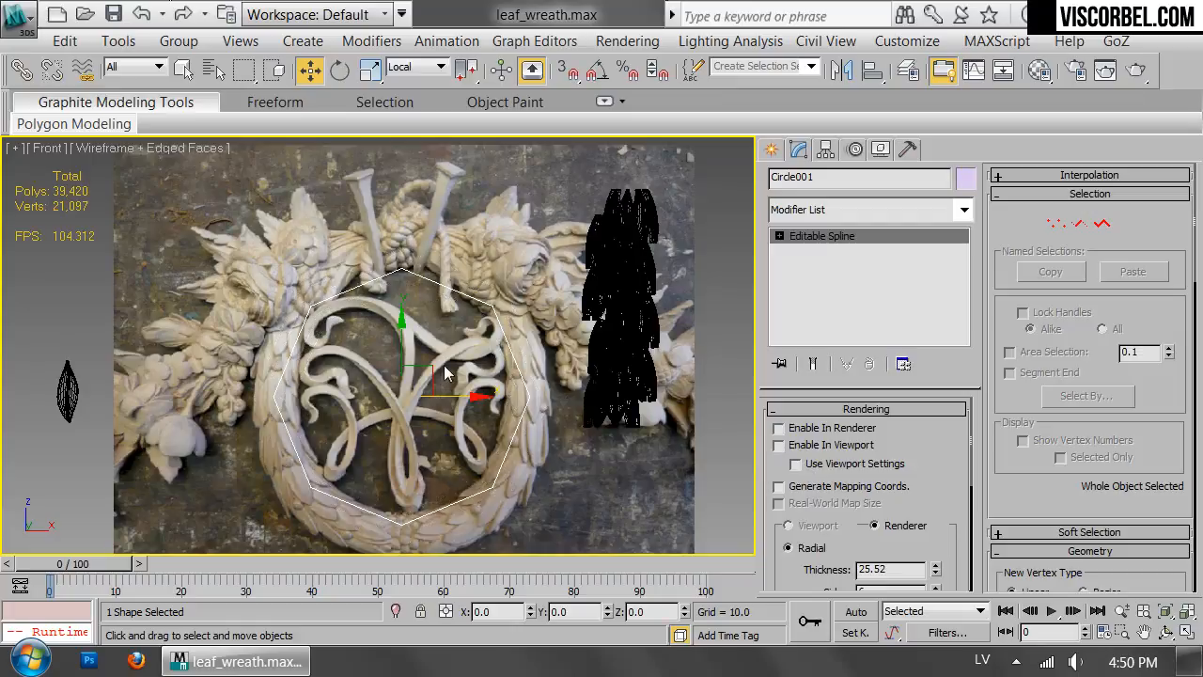
Enter the circle's Spline sub-object level and set its interpolation steps to 6.
key(3)
click(1045, 176)
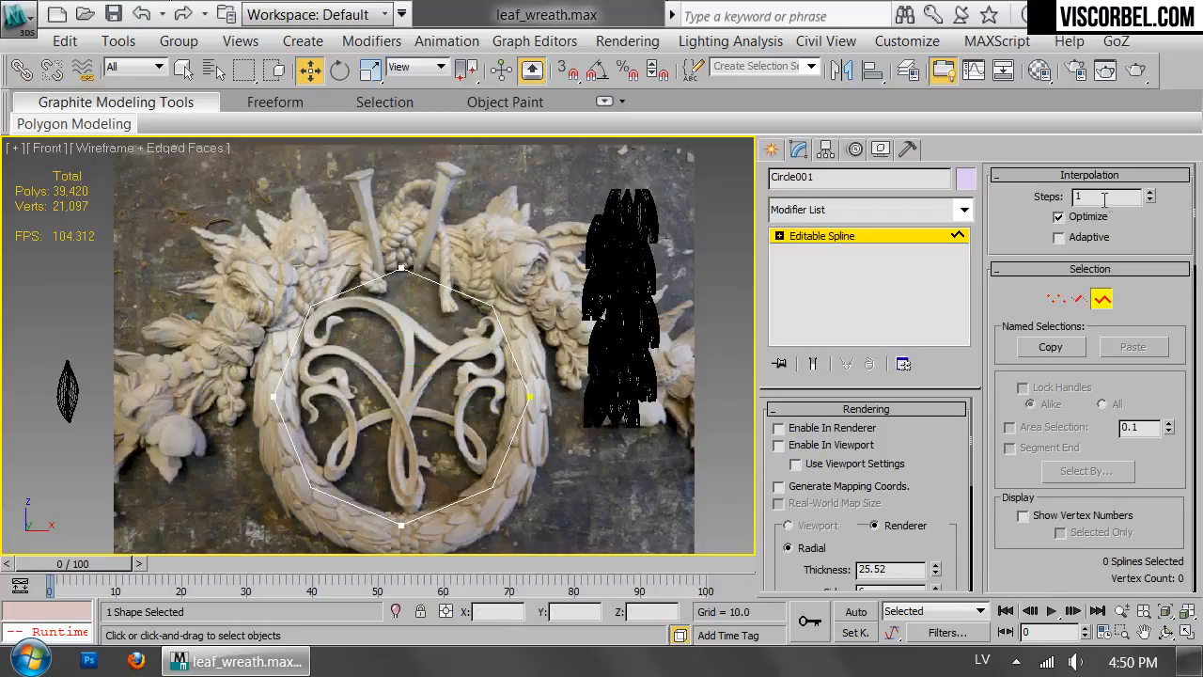
text(6)
key(Return)
middle_drag(428, 330, 467, 305)
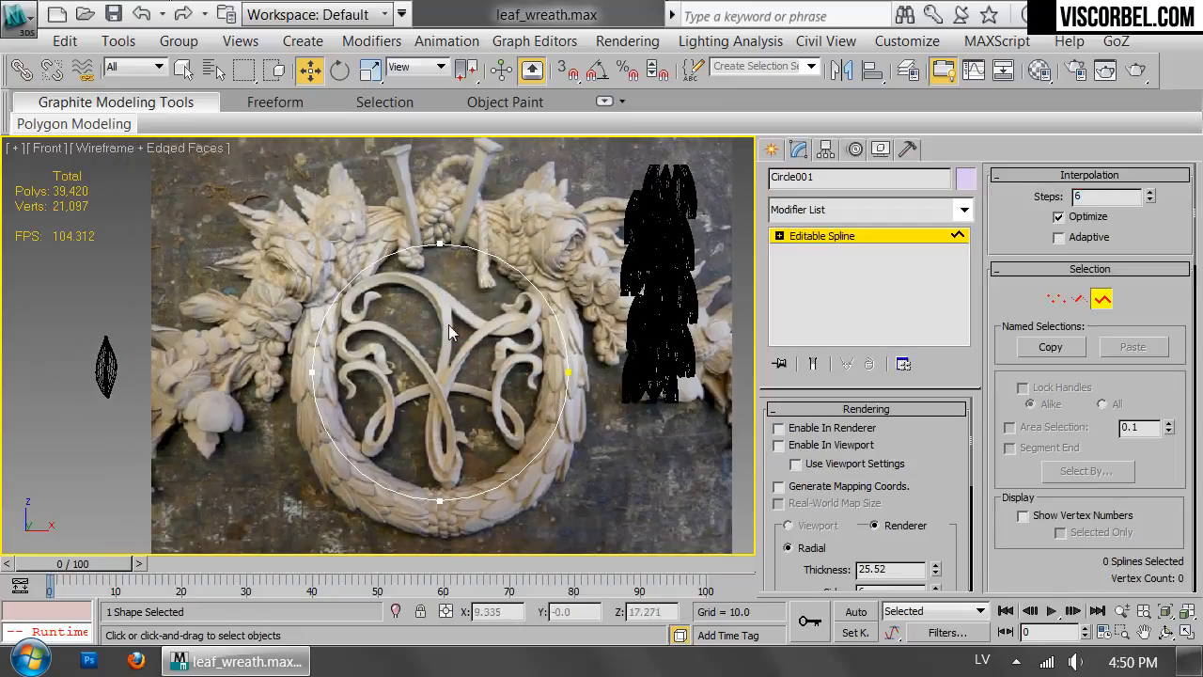
Select the circle spline, scale it up and stretch it vertically to follow the carved wreath in the photo.
drag(526, 387, 534, 404)
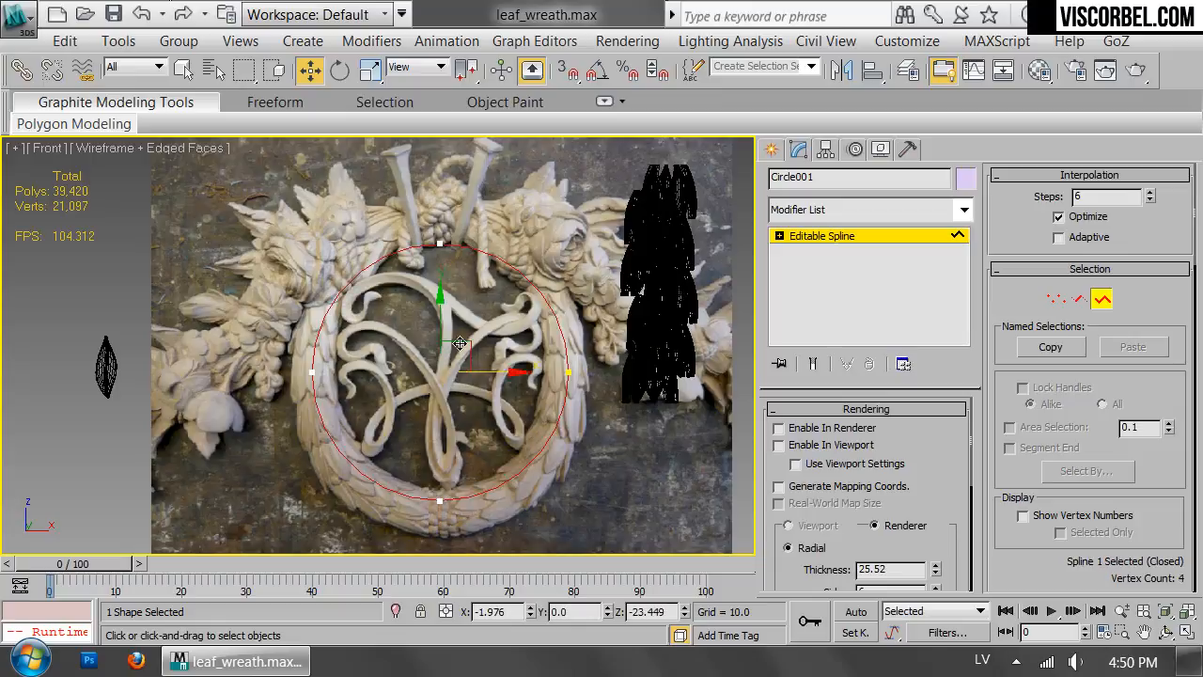
key(3)
click(323, 192)
key(ctrl+z)
key(3)
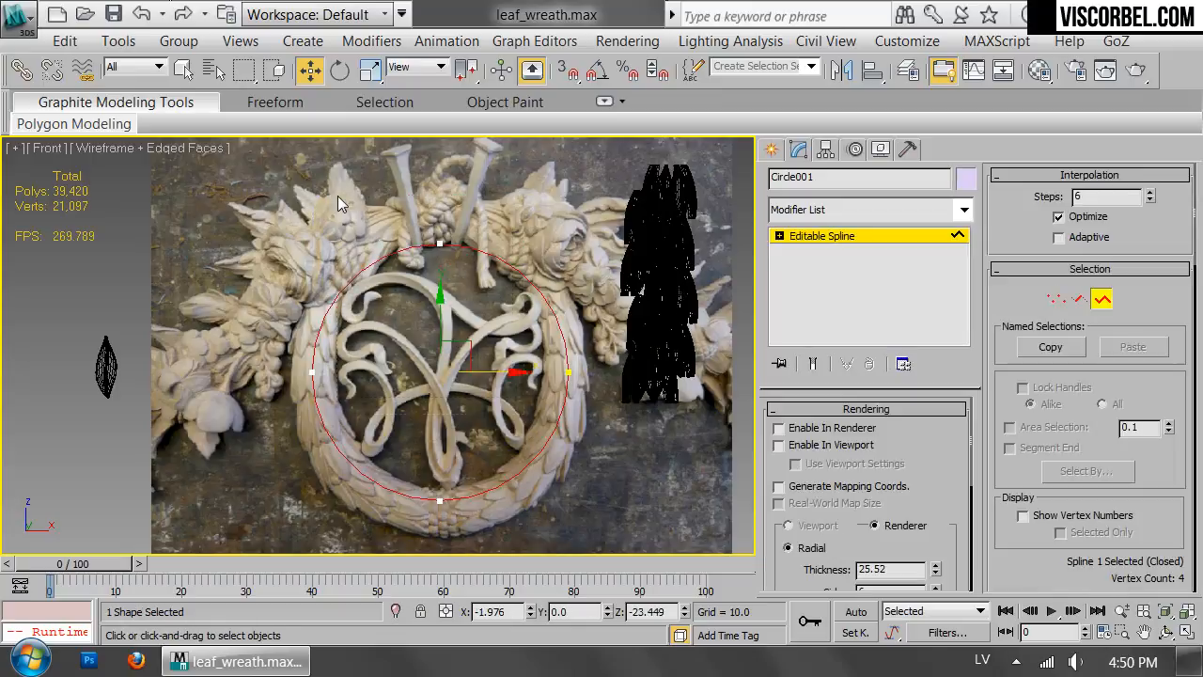
click(778, 237)
click(778, 236)
key(r)
drag(439, 353, 444, 360)
drag(443, 291, 442, 284)
Delete the circle's left-hand segments, keeping only the right half, and leave the sub-object level.
key(2)
drag(318, 537, 319, 539)
key(Delete)
key(1)
key(1)
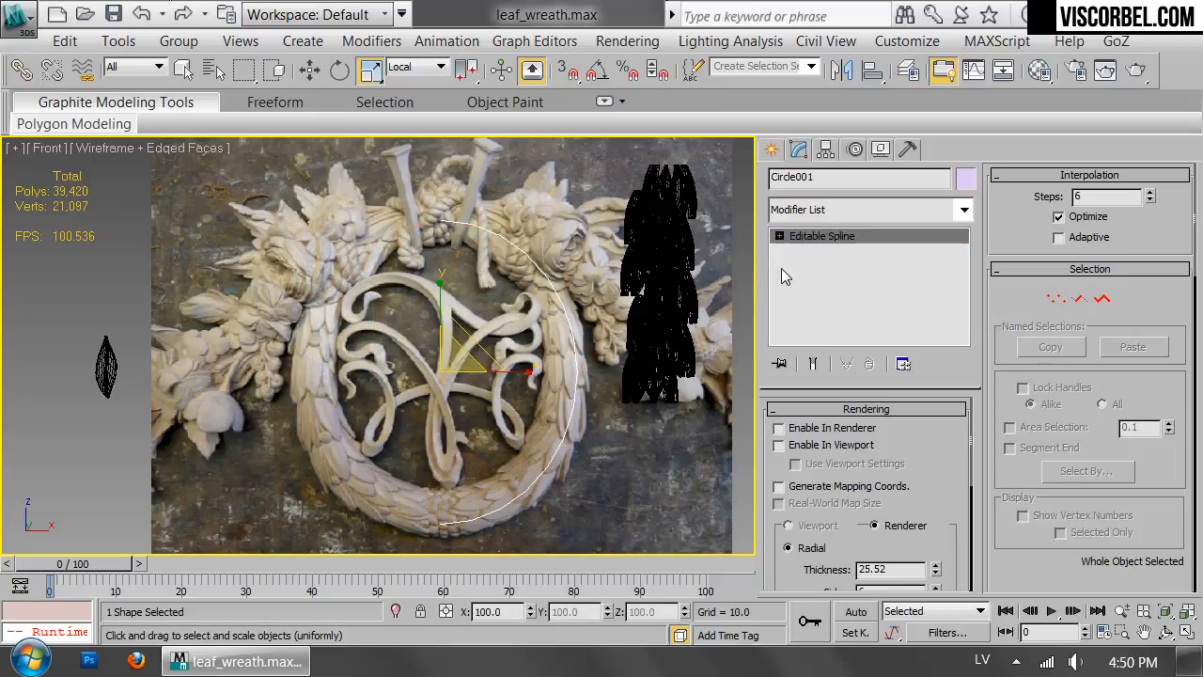
Measure the half circle's length and draw a tall guide rectangle of matching length beside the photo.
click(908, 150)
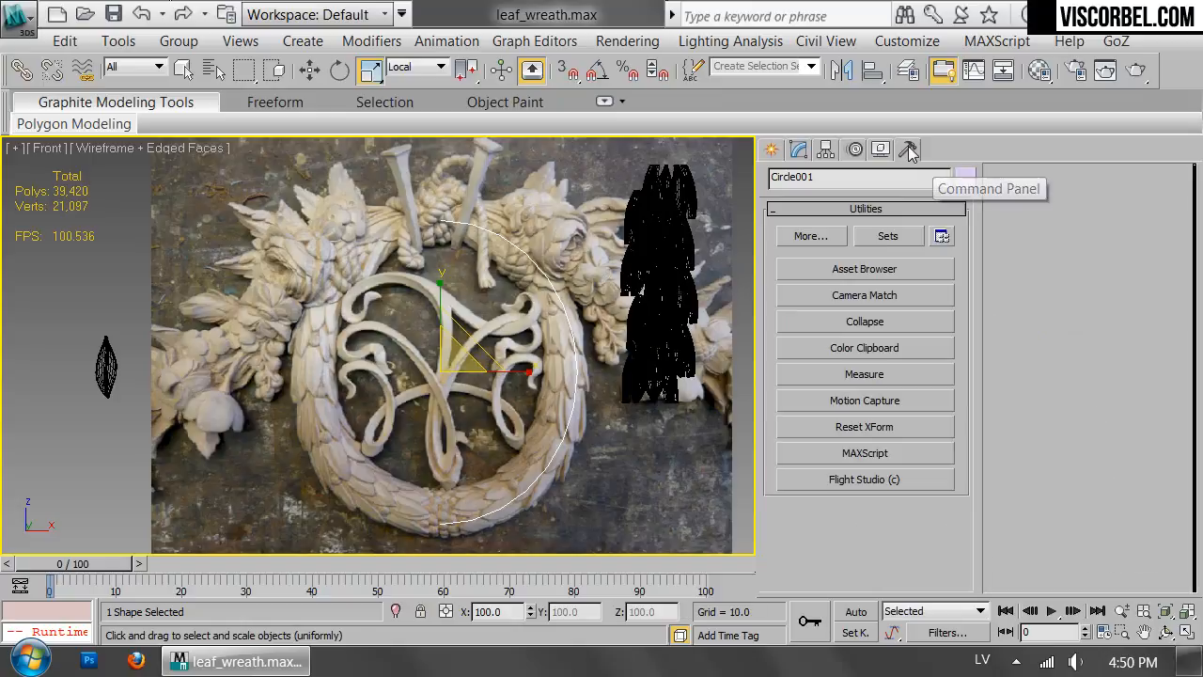
click(865, 375)
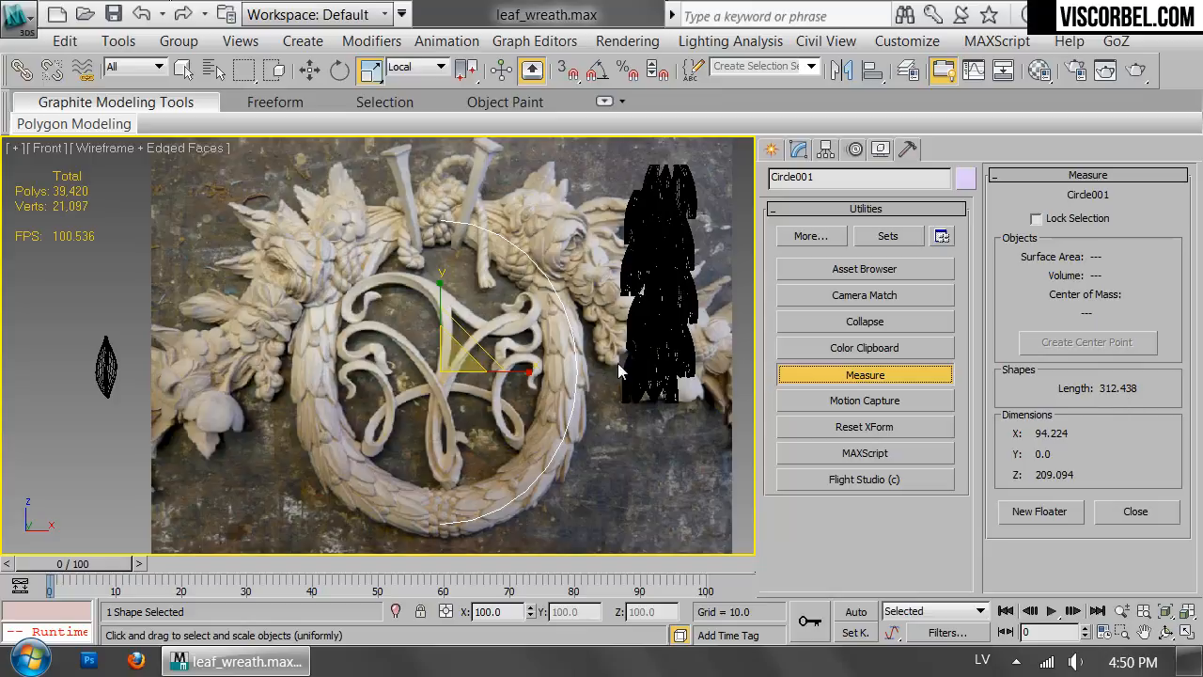
scroll(666, 366, down, 3)
middle_drag(666, 367, 470, 398)
right_click(528, 326)
click(561, 207)
drag(534, 186, 579, 437)
drag(1062, 475, 1064, 325)
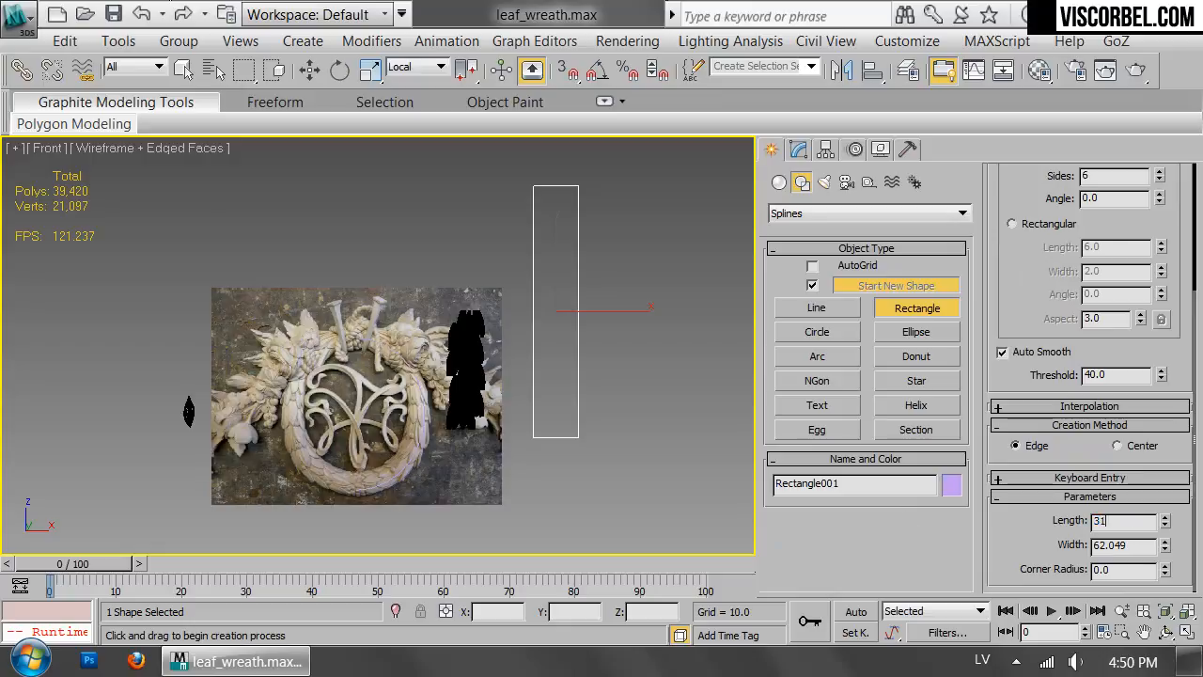
Move the guide rectangle sideways, closer to the leaf column.
scroll(578, 392, up, 3)
key(r)
key(w)
drag(602, 276, 549, 282)
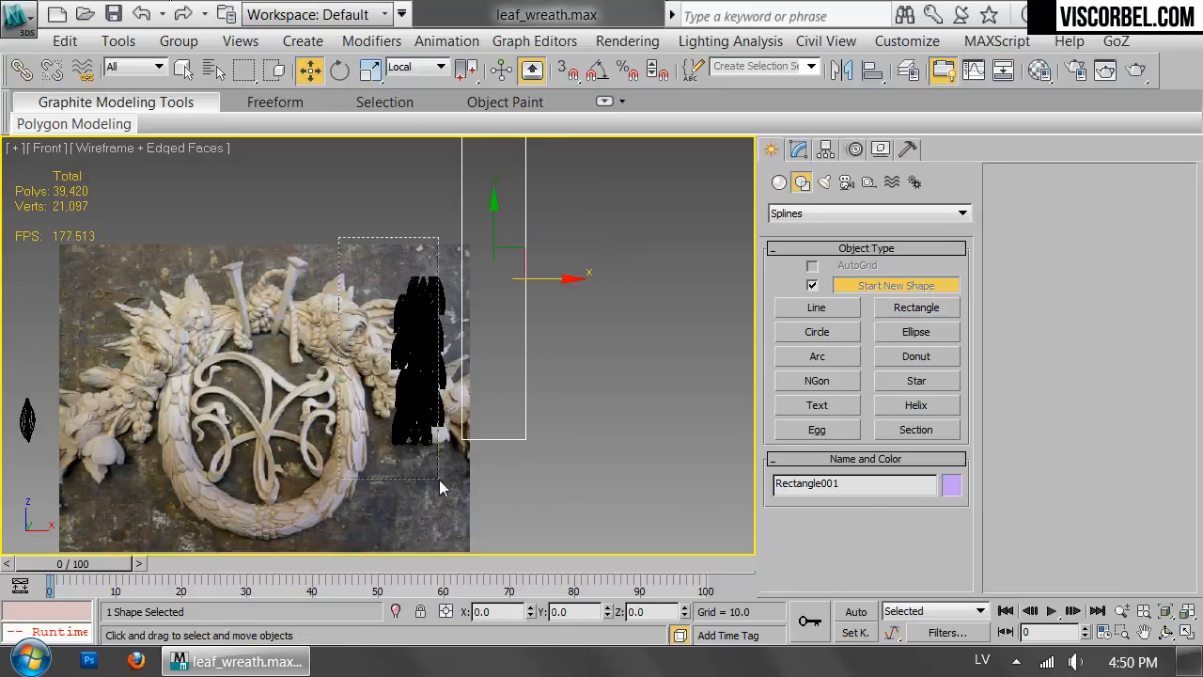
Clear the selection and switch the Front view from wireframe to smooth shaded display.
drag(438, 484, 439, 485)
scroll(417, 395, up, 2)
scroll(421, 283, up, 3)
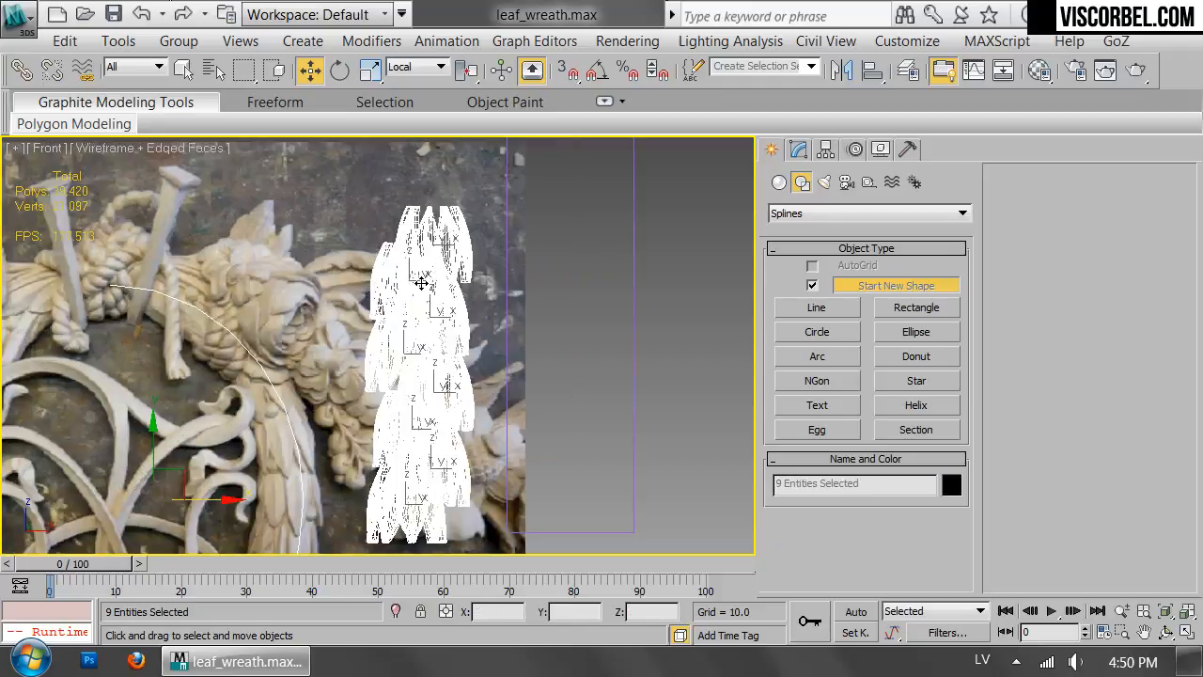
click(344, 203)
key(F3)
Delete the seven lower ring groups of the leaf column, keeping only the topmost ring.
middle_drag(392, 290, 420, 308)
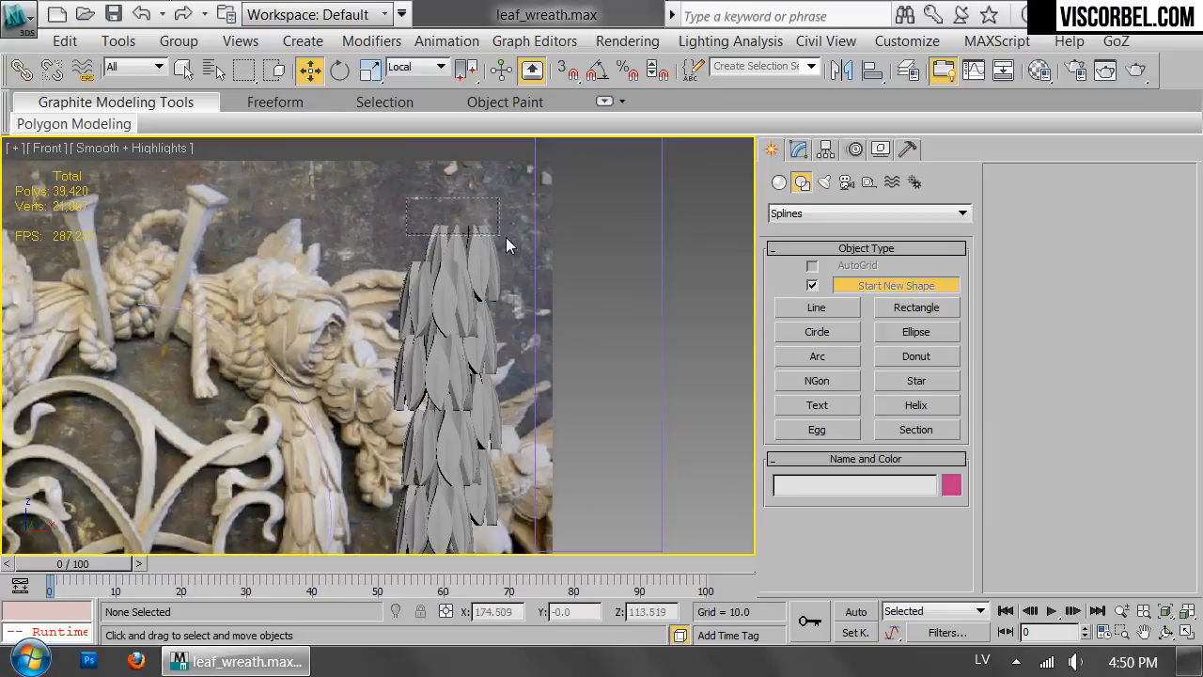
drag(489, 237, 490, 237)
scroll(503, 301, up, 3)
drag(502, 337, 476, 336)
key(t)
key(z)
scroll(500, 338, down, 3)
scroll(532, 301, up, 2)
key(f)
scroll(526, 397, down, 4)
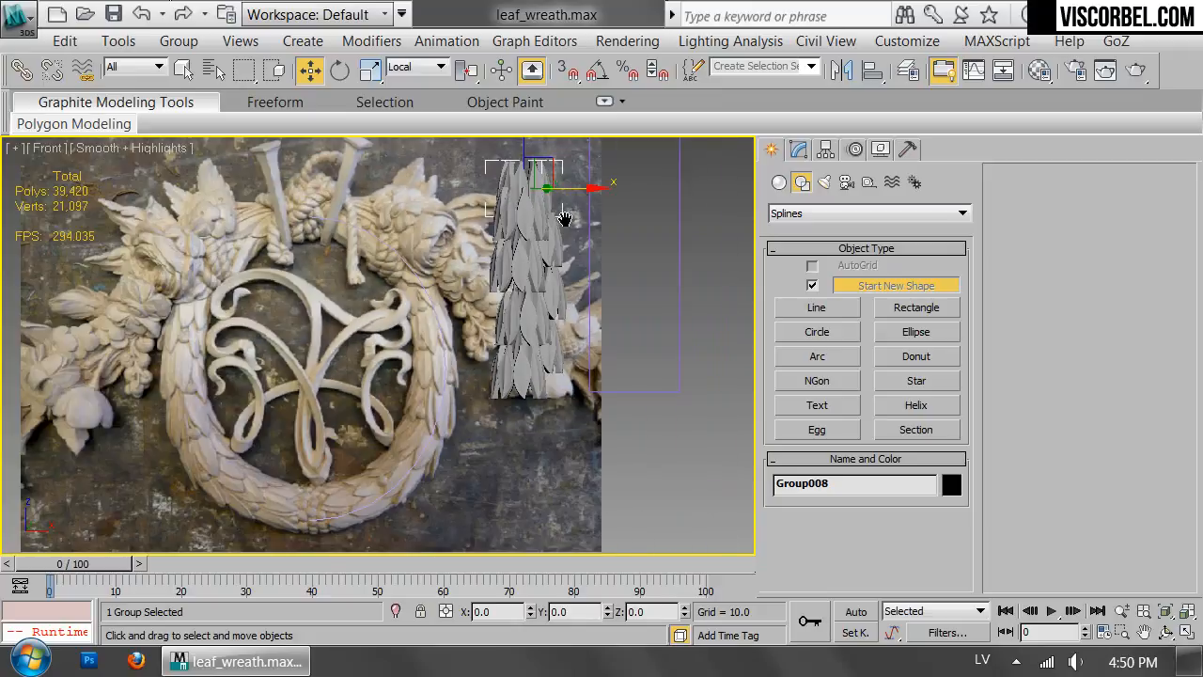
drag(486, 231, 487, 226)
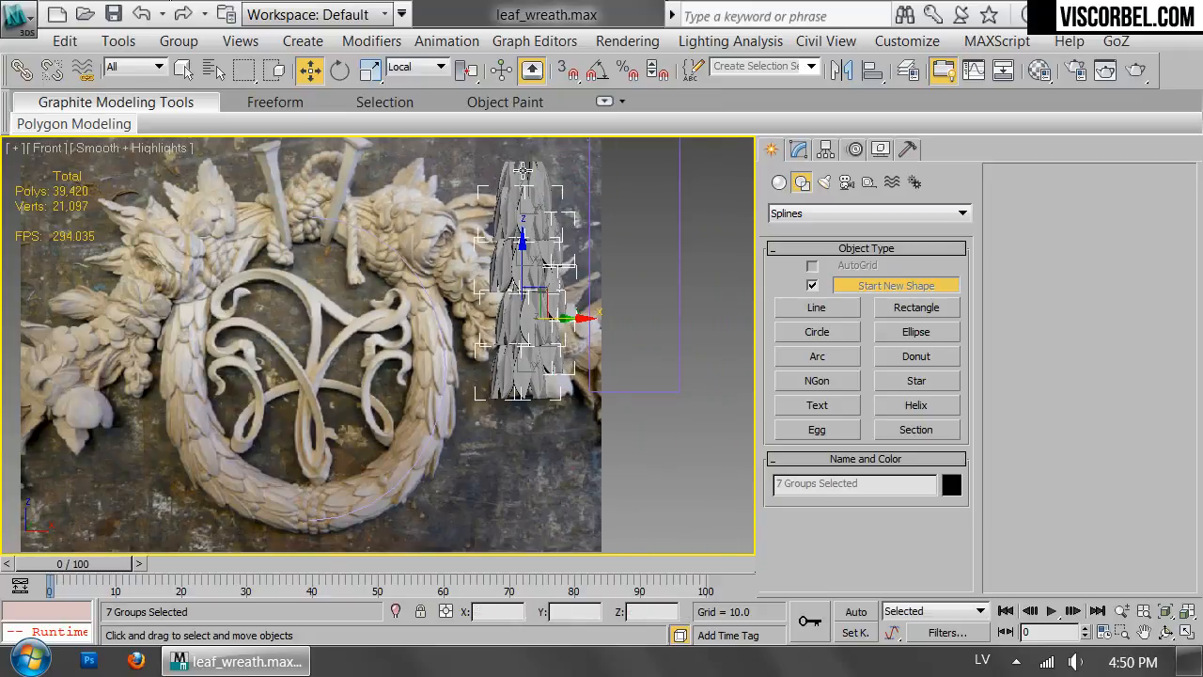
key(Delete)
click(529, 191)
scroll(600, 229, up, 4)
middle_drag(601, 228, 575, 341)
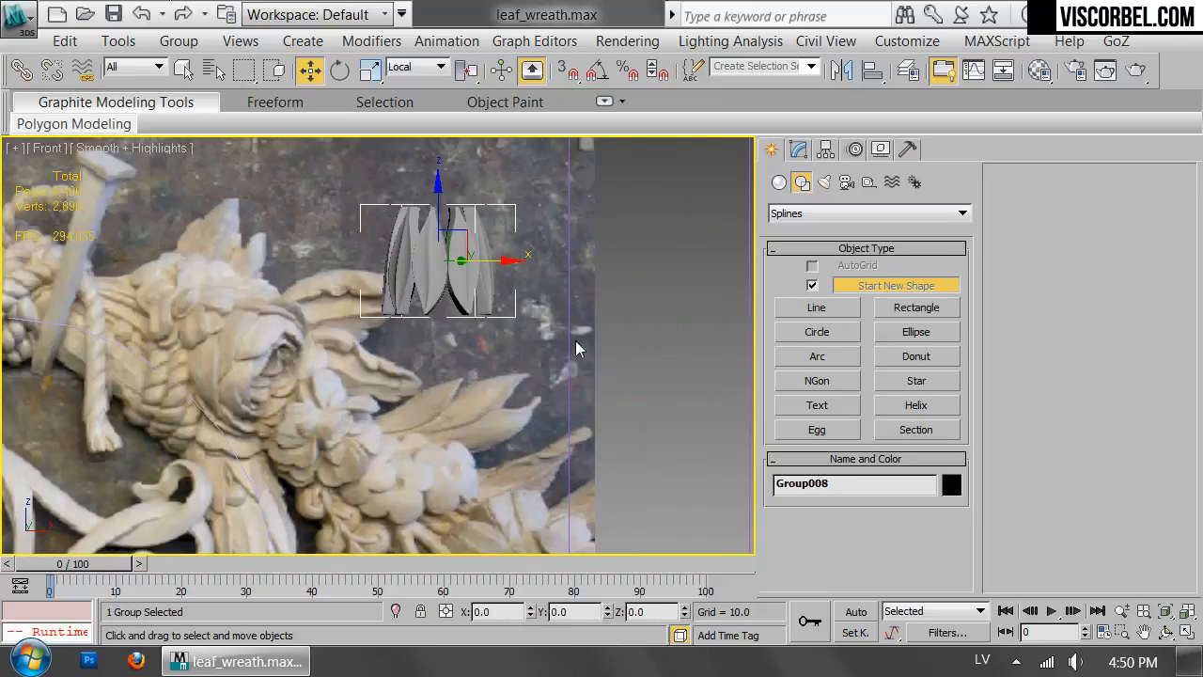
Center the remaining ring group's pivot to the object, viewing it in the Top view.
key(t)
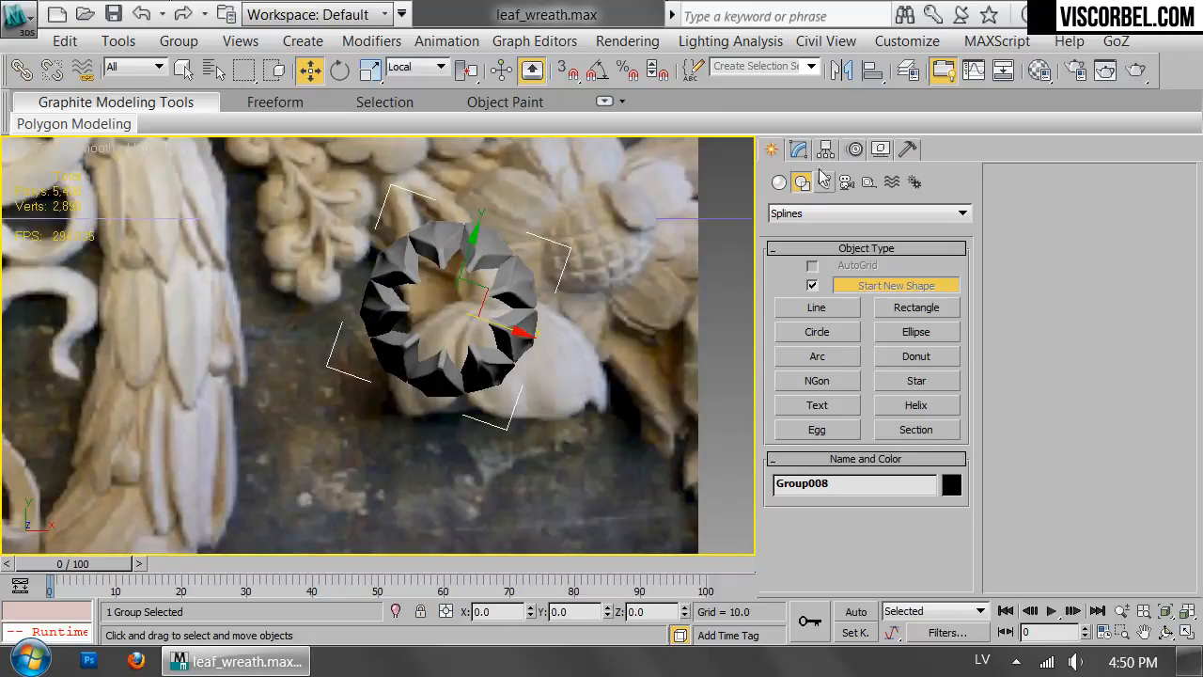
click(825, 151)
click(864, 287)
click(851, 409)
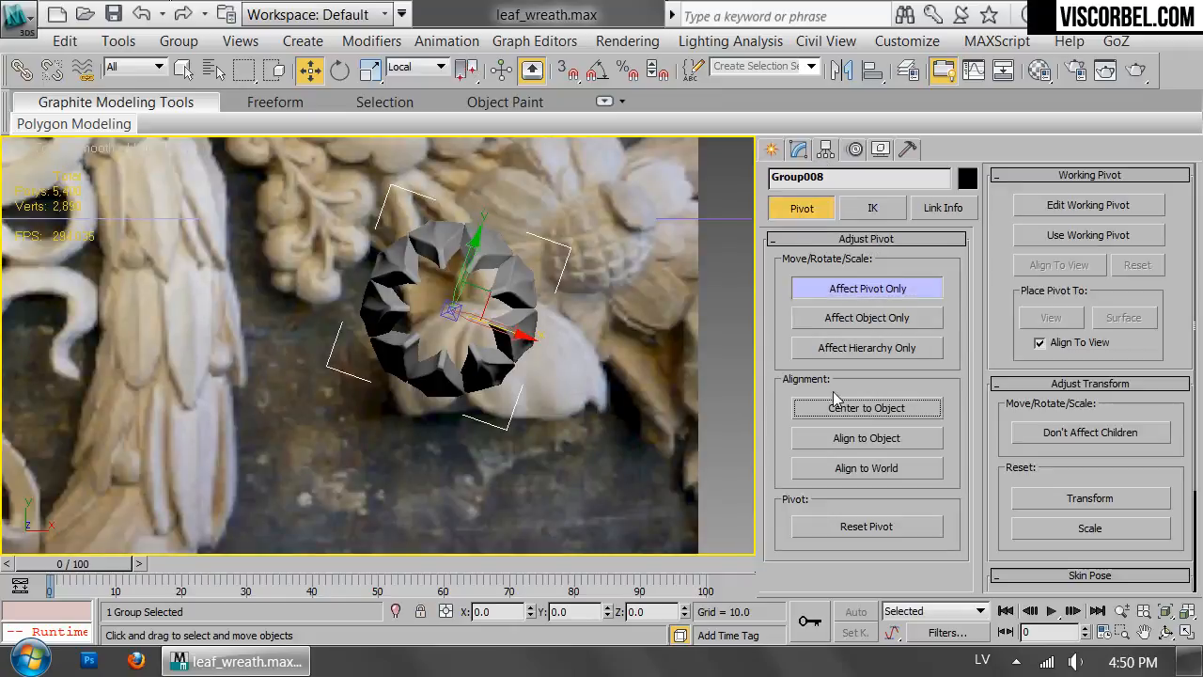
key(e)
key(r)
click(867, 288)
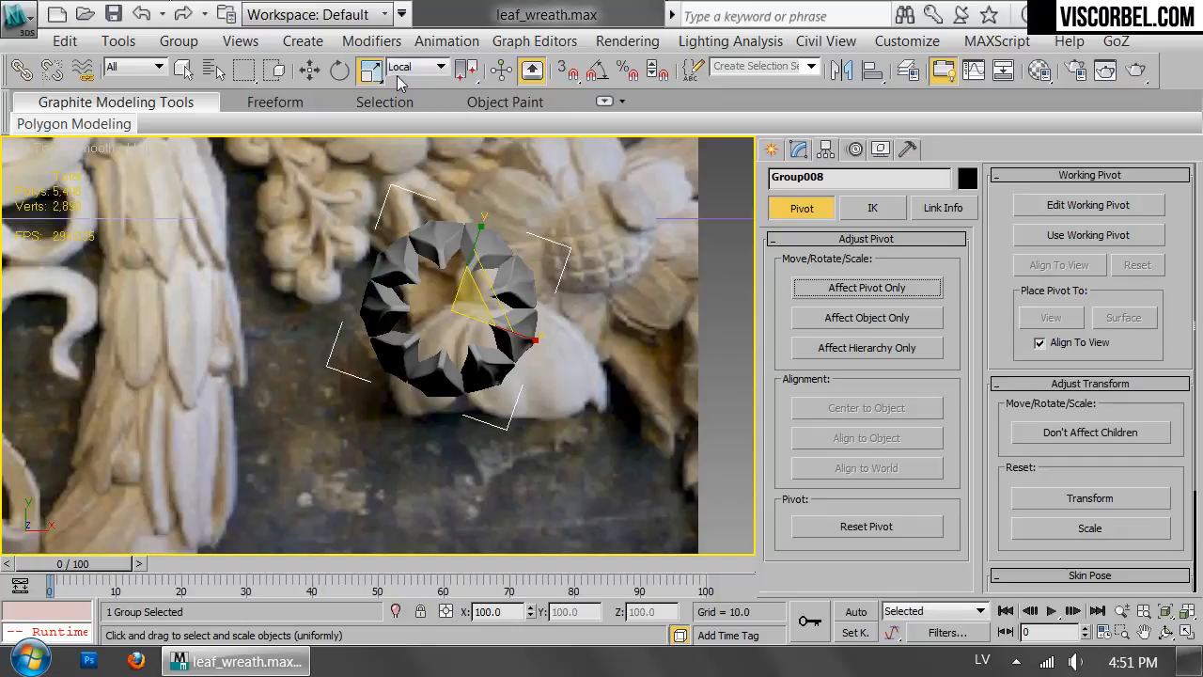
Set the reference coordinate system to World for scaling, rotating and moving, and return to the Front view.
click(414, 67)
click(412, 108)
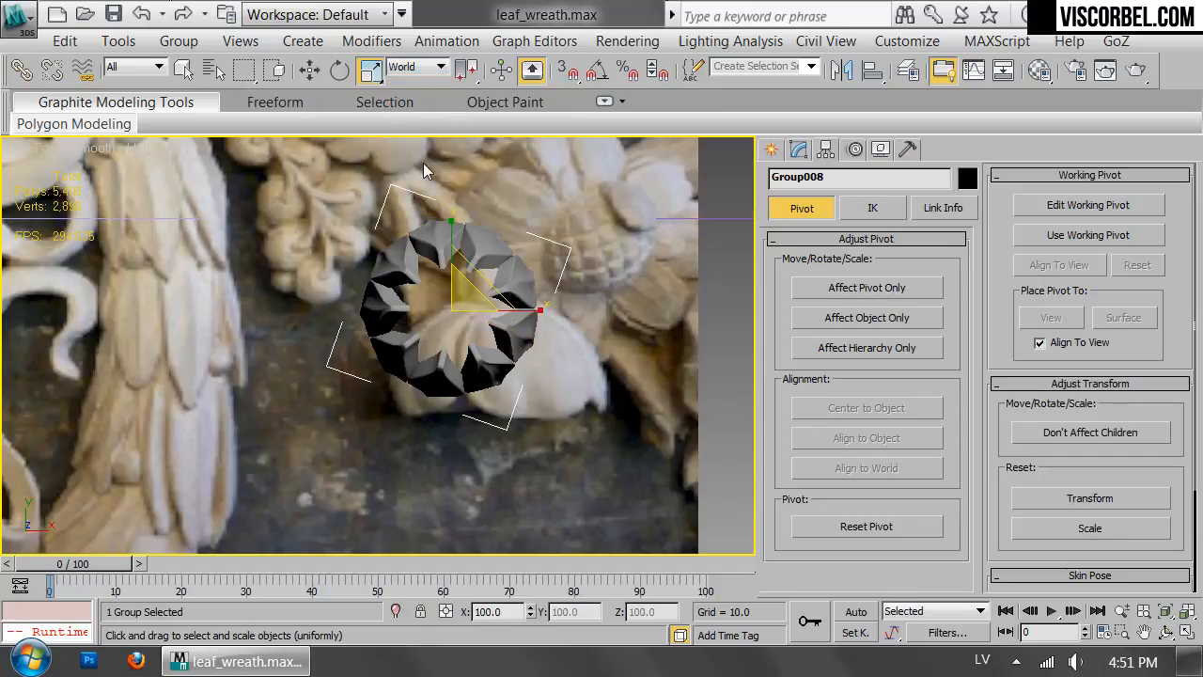
key(e)
click(414, 67)
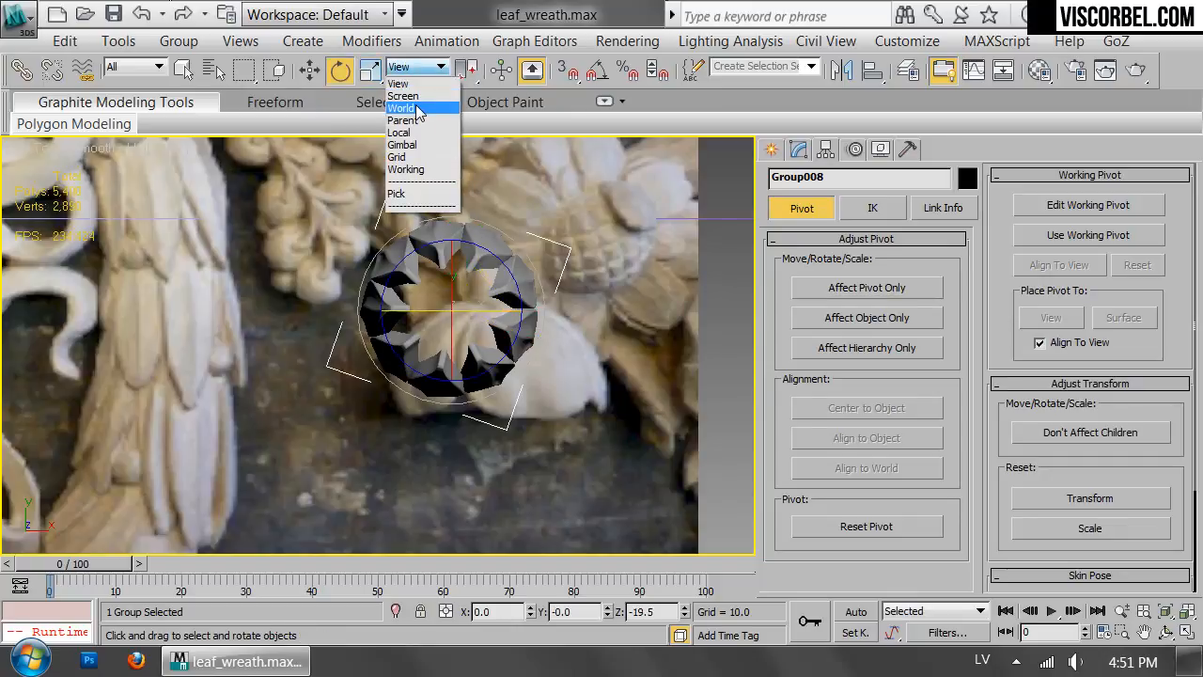
click(413, 102)
key(f)
scroll(523, 212, down, 4)
key(w)
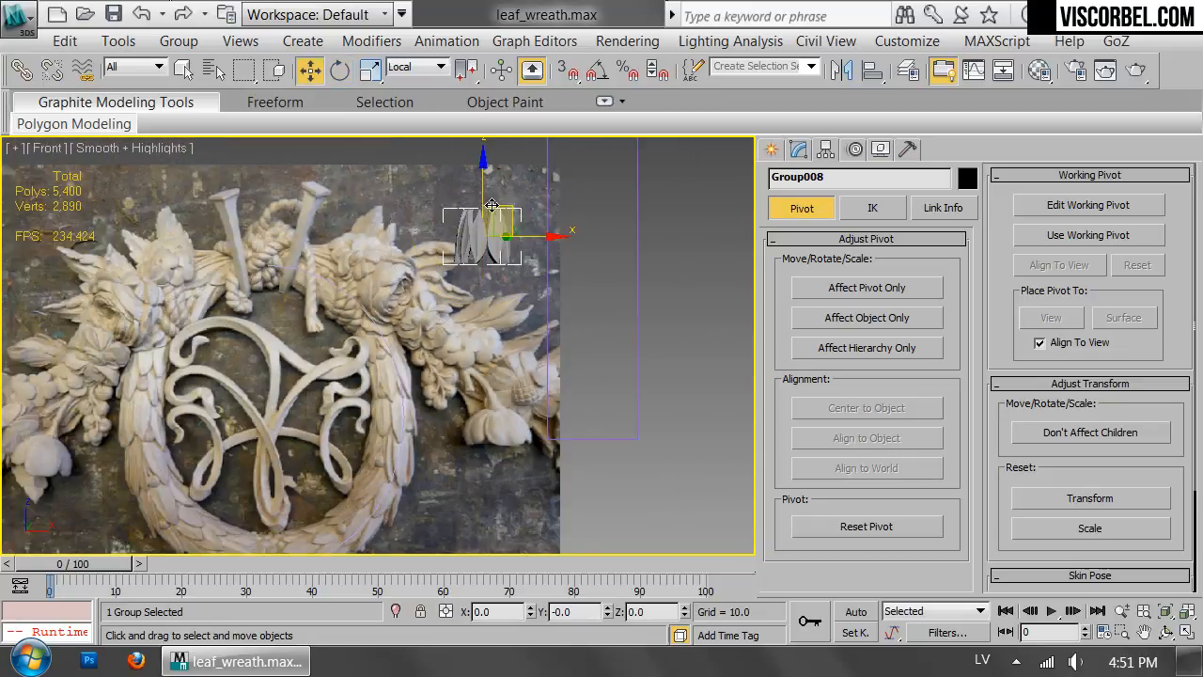
click(414, 68)
click(414, 102)
Move the leaf ring into the lower end of the guide rectangle.
drag(500, 205, 628, 370)
key(z)
middle_drag(628, 370, 671, 372)
drag(502, 285, 505, 269)
scroll(505, 270, down, 2)
Clone the leaf ring upward with a slight overlap and rotate the copy so its leaves are offset.
middle_drag(505, 273, 499, 395)
mouse_move(499, 395)
shift+mouse_down()
mouse_move(510, 228)
mouse_move(499, 279)
mouse_move(516, 272)
mouse_move(529, 288)
mouse_move(510, 330)
mouse_move(489, 333)
shift+mouse_up()
key(Return)
key(e)
ctrl+click(551, 512)
middle_drag(511, 320, 521, 439)
Clone the pair of leaf rings upward and rotate the copied pair about 10.5 degrees around Z.
key(w)
shift+drag(500, 392, 524, 142)
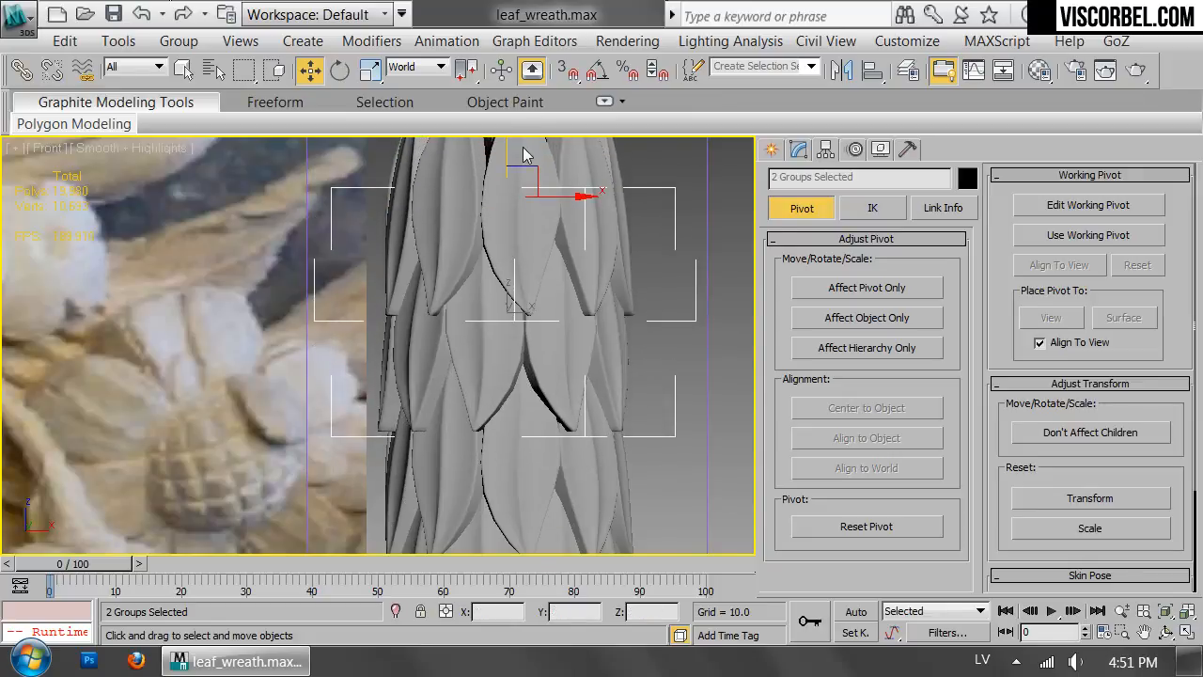
click(606, 423)
key(e)
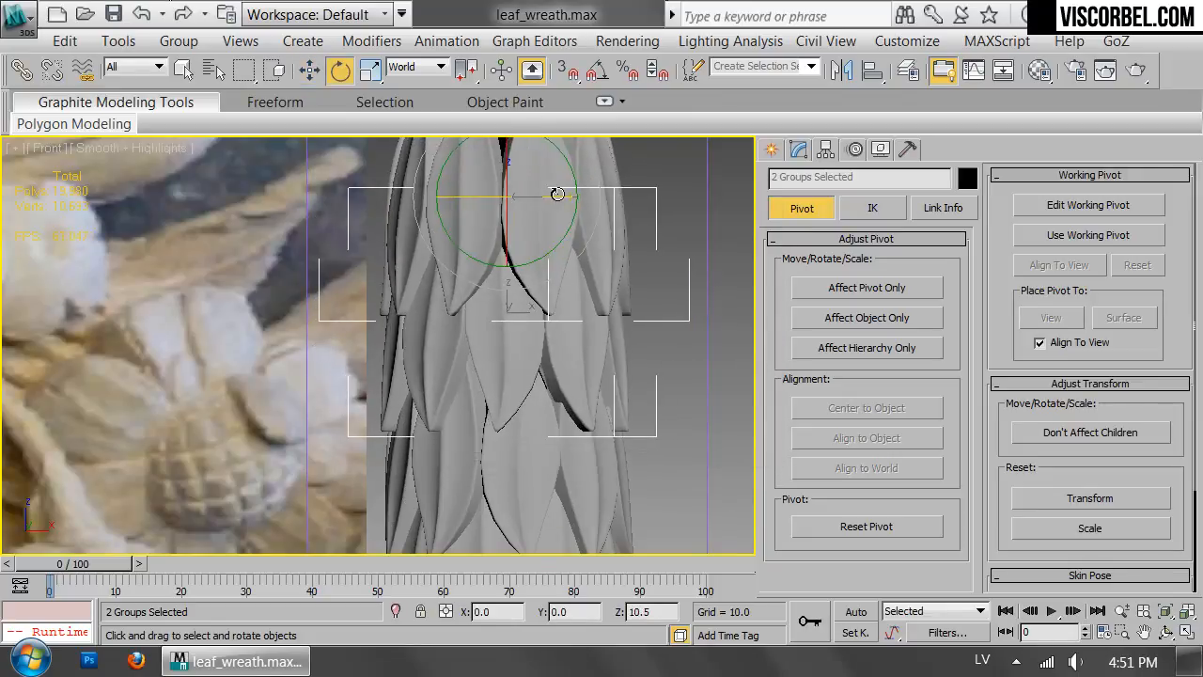
scroll(531, 226, down, 5)
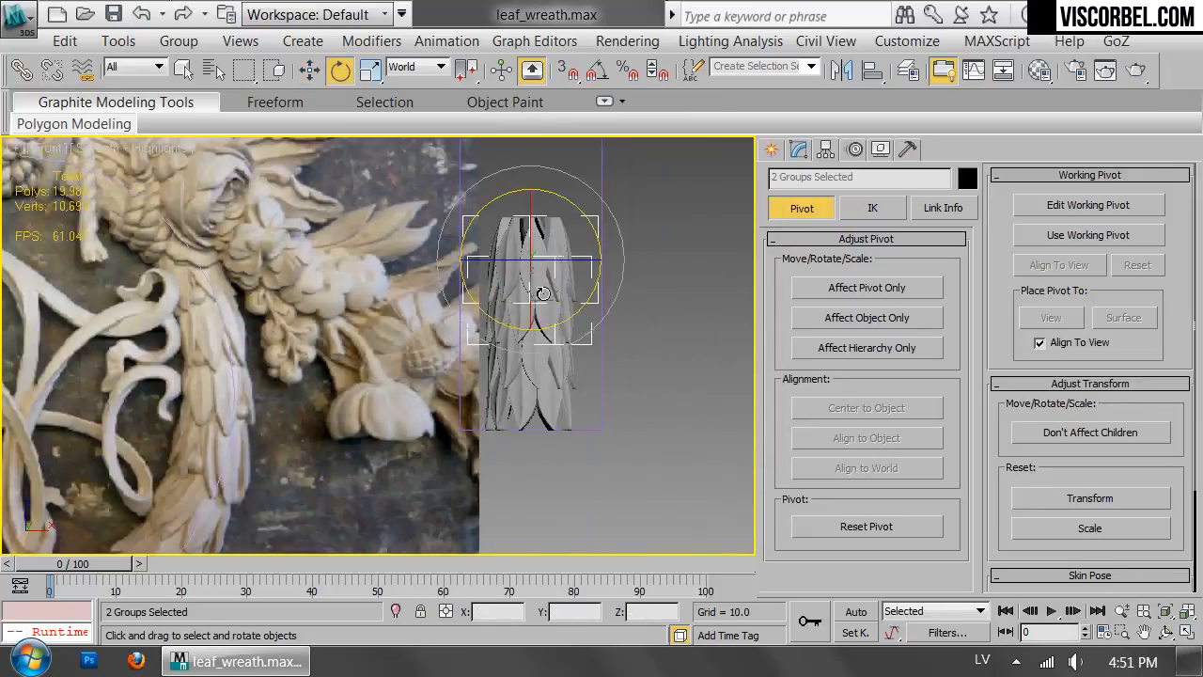
Select all four leaf rings, clone them upward as a stacked set and rotate the copies around Z.
key(ctrl+a)
scroll(554, 395, up, 5)
key(w)
shift+drag(546, 85, 547, 79)
click(614, 434)
middle_drag(526, 207, 520, 362)
key(e)
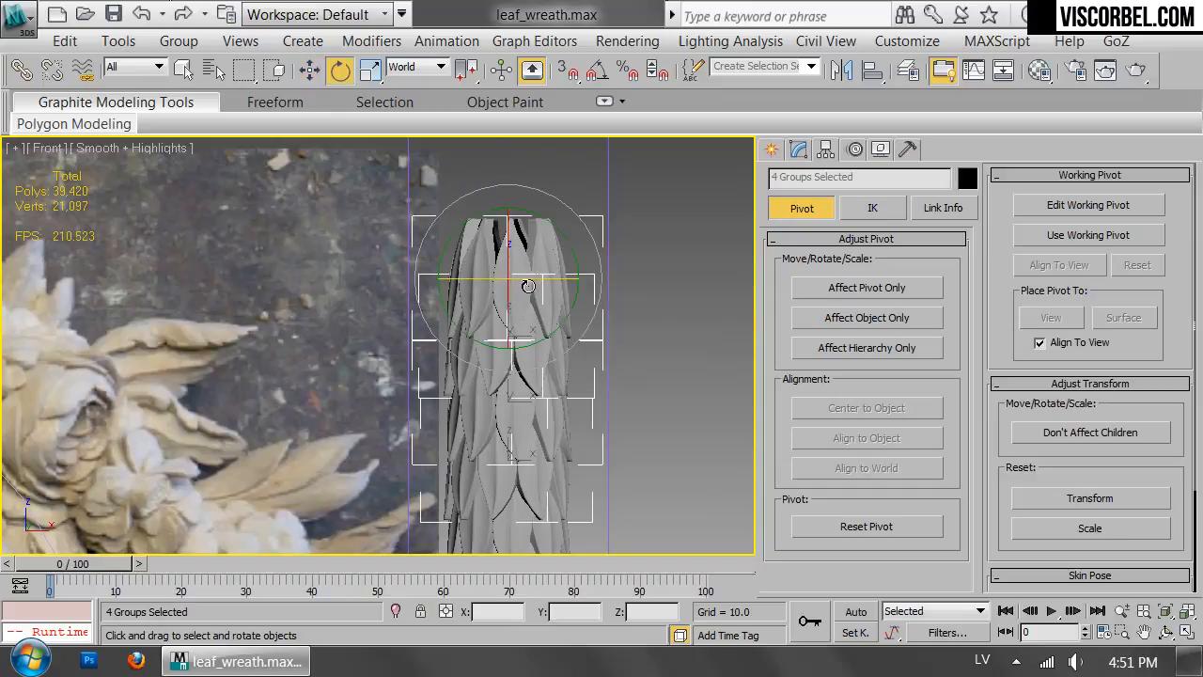
Clone the upper four rings above the eight-ring column and rotate the new set to vary the leaves.
middle_drag(537, 272, 543, 459)
key(w)
mouse_move(543, 459)
shift+mouse_down()
mouse_move(540, 146)
mouse_move(539, 158)
shift+mouse_up()
click(613, 435)
key(e)
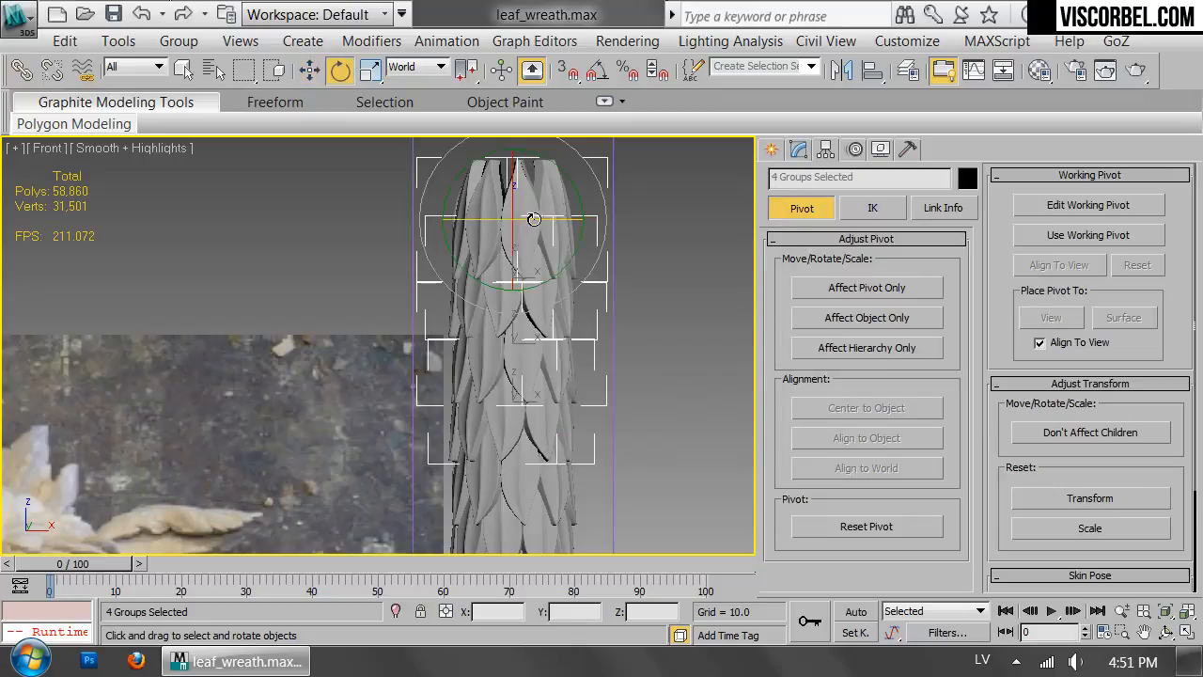
middle_drag(534, 219, 522, 432)
Clone the top four rings once more as instances, extending the column to the guide rectangle's upper end.
key(w)
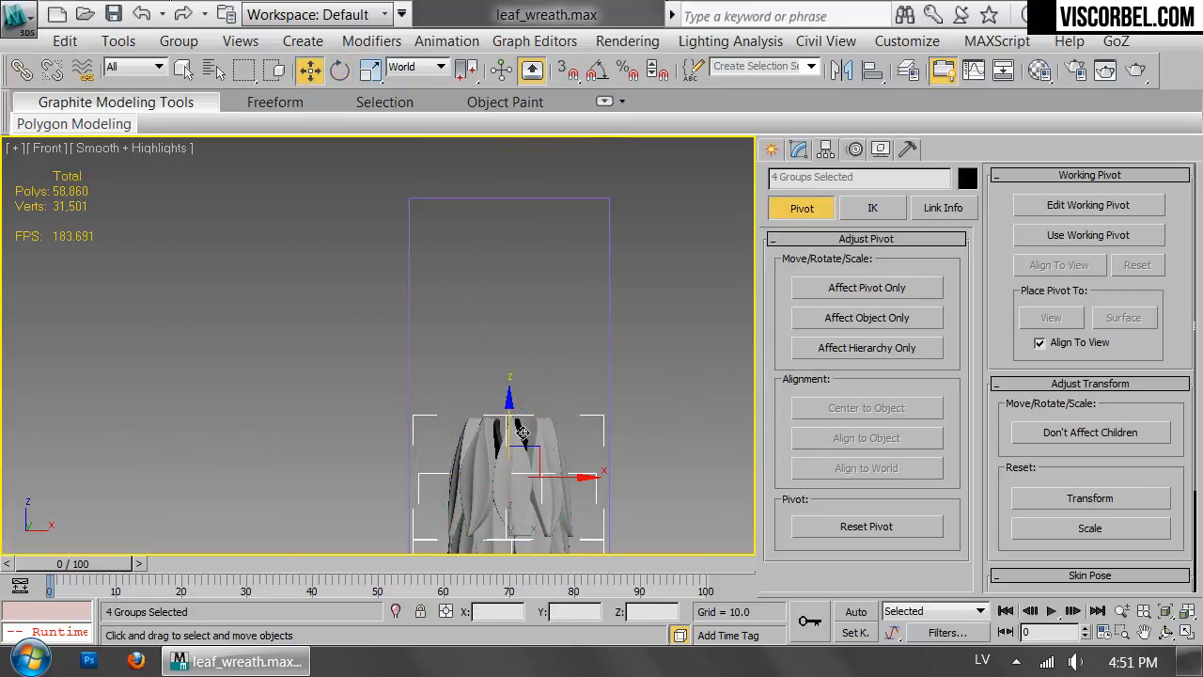
scroll(451, 319, down, 3)
mouse_move(451, 325)
middle_down()
mouse_move(448, 309)
mouse_move(455, 358)
middle_up()
shift+drag(499, 399, 505, 199)
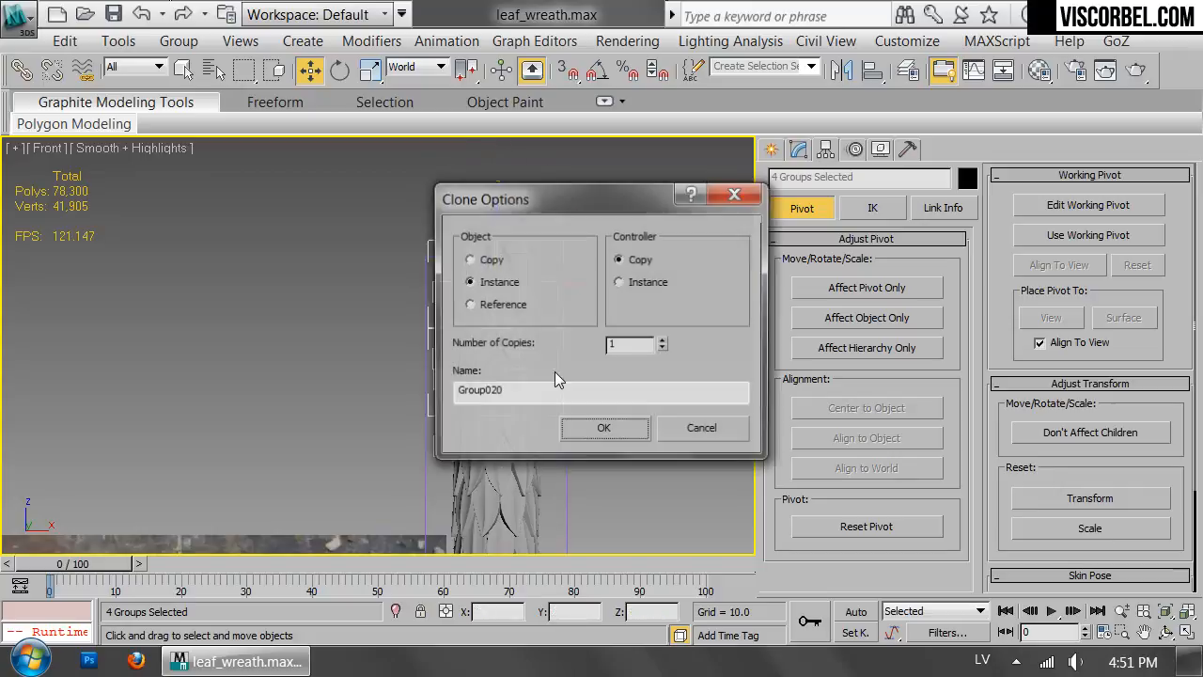
click(604, 424)
Delete the topmost ring that exceeds the guide rectangle, and remove the rectangle.
drag(379, 249, 378, 250)
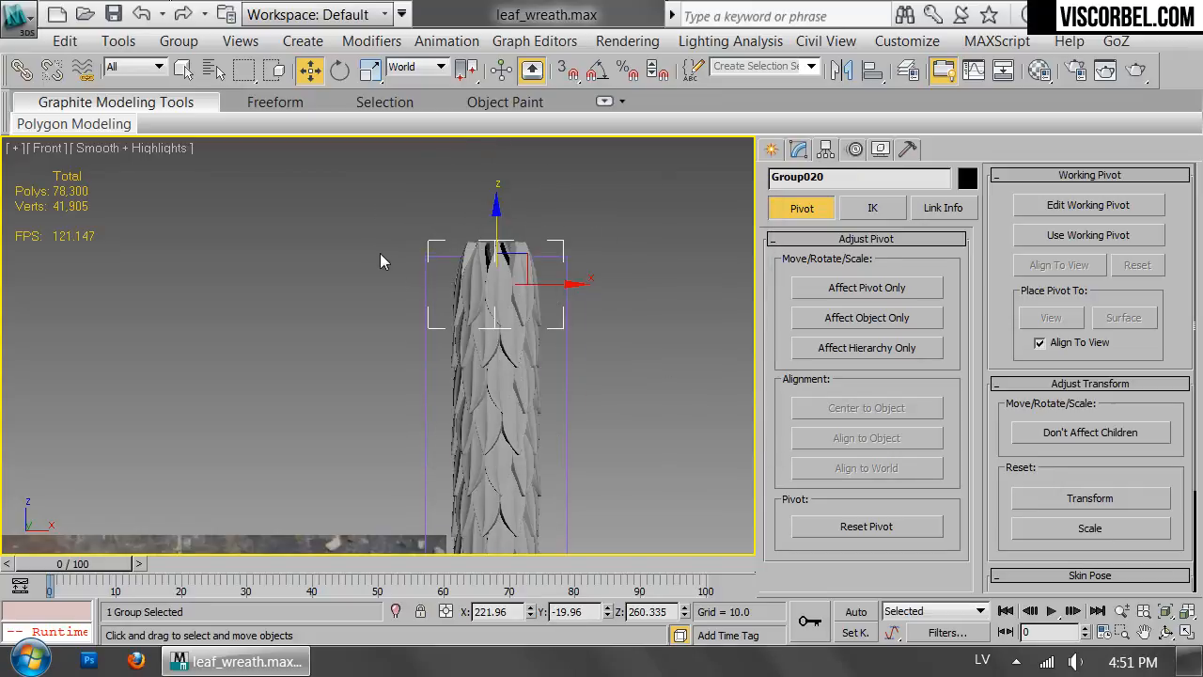
key(End)
key(Delete)
scroll(624, 408, down, 3)
middle_drag(602, 404, 552, 258)
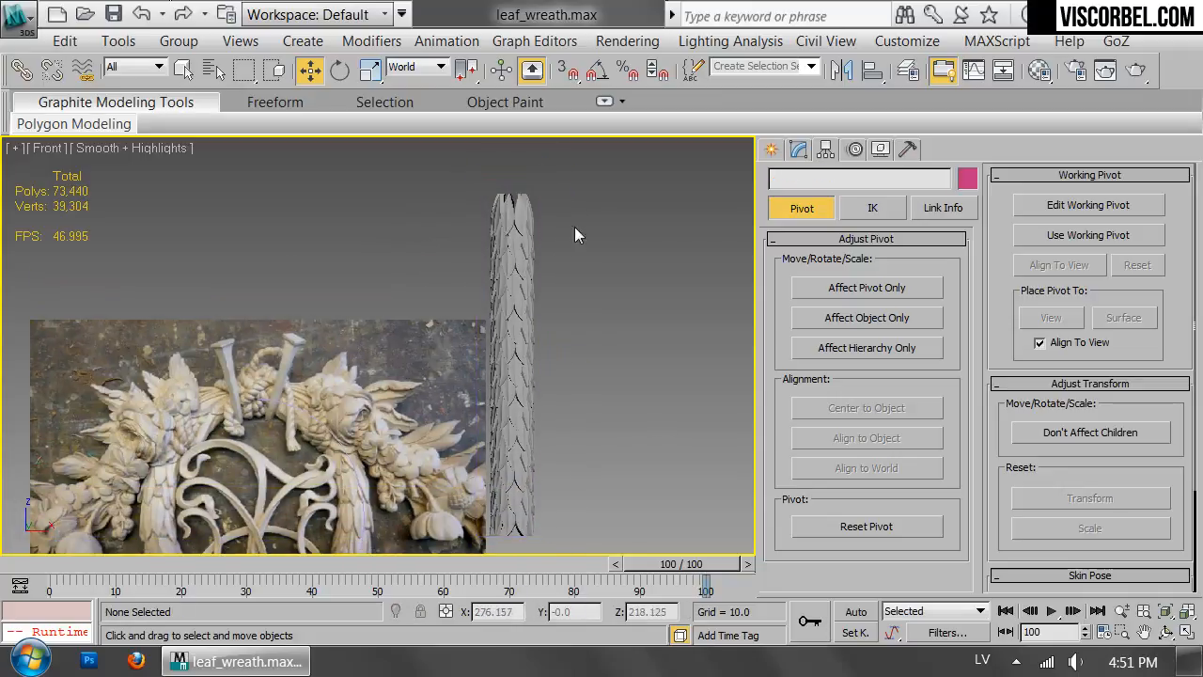
Select all 15 ring groups of the column and combine them into one group, keeping the default name.
drag(461, 585, 460, 582)
key(l)
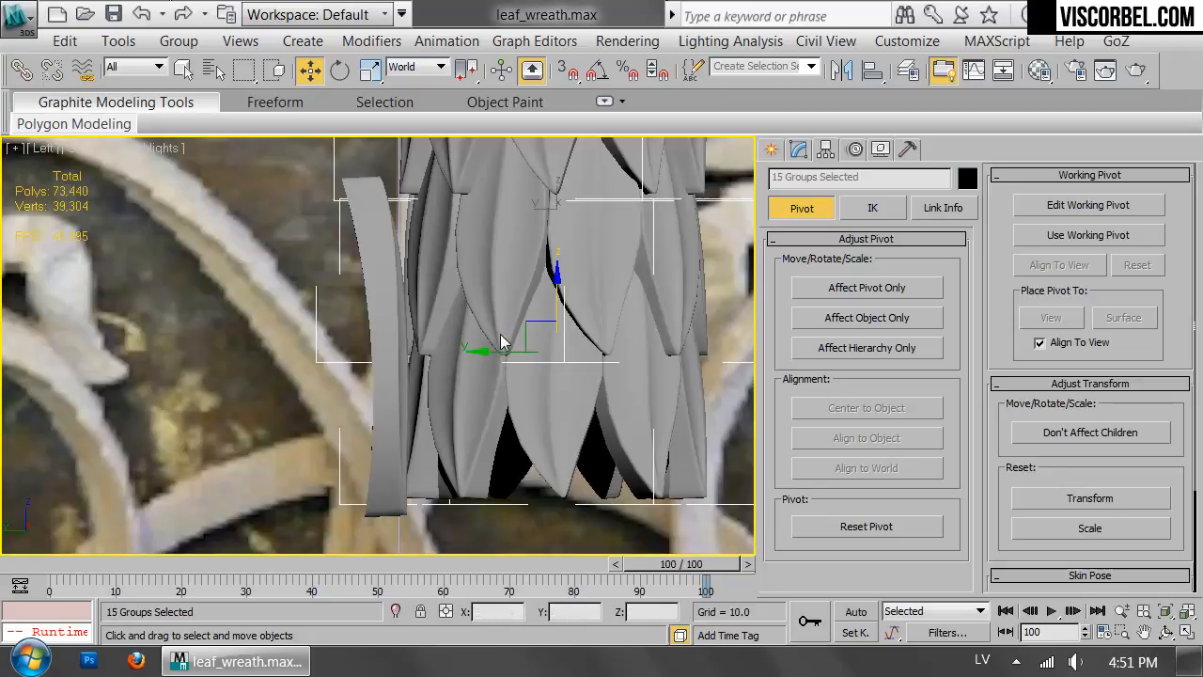
click(178, 40)
click(187, 69)
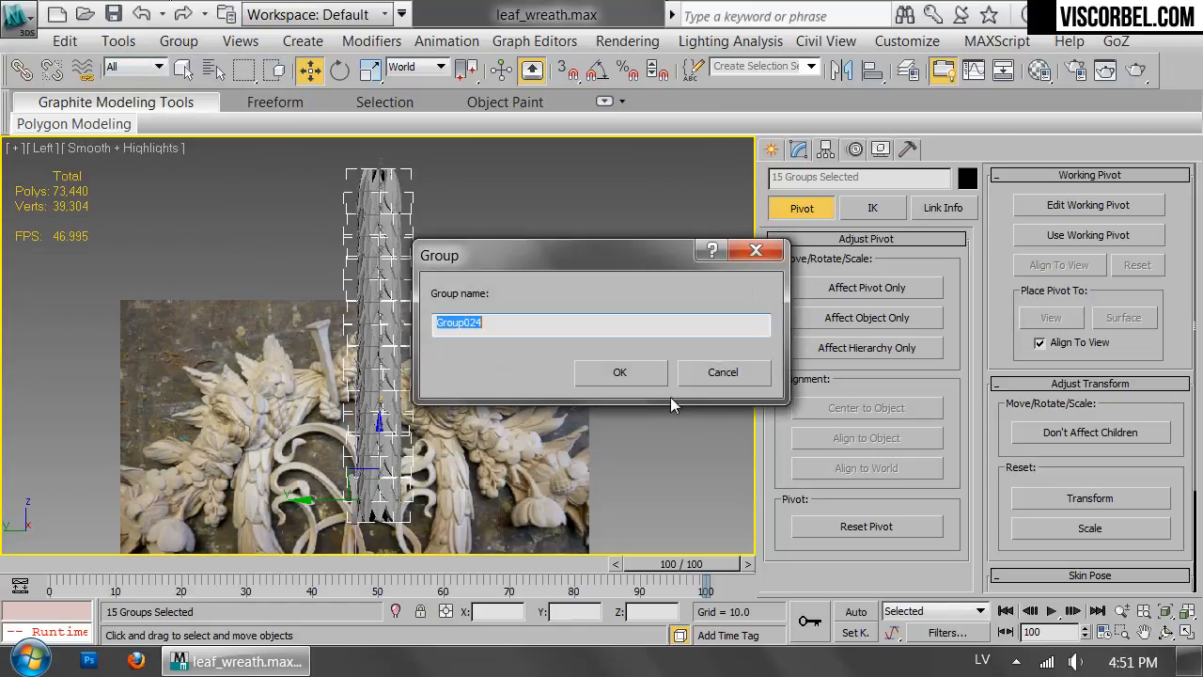
click(624, 368)
key(f)
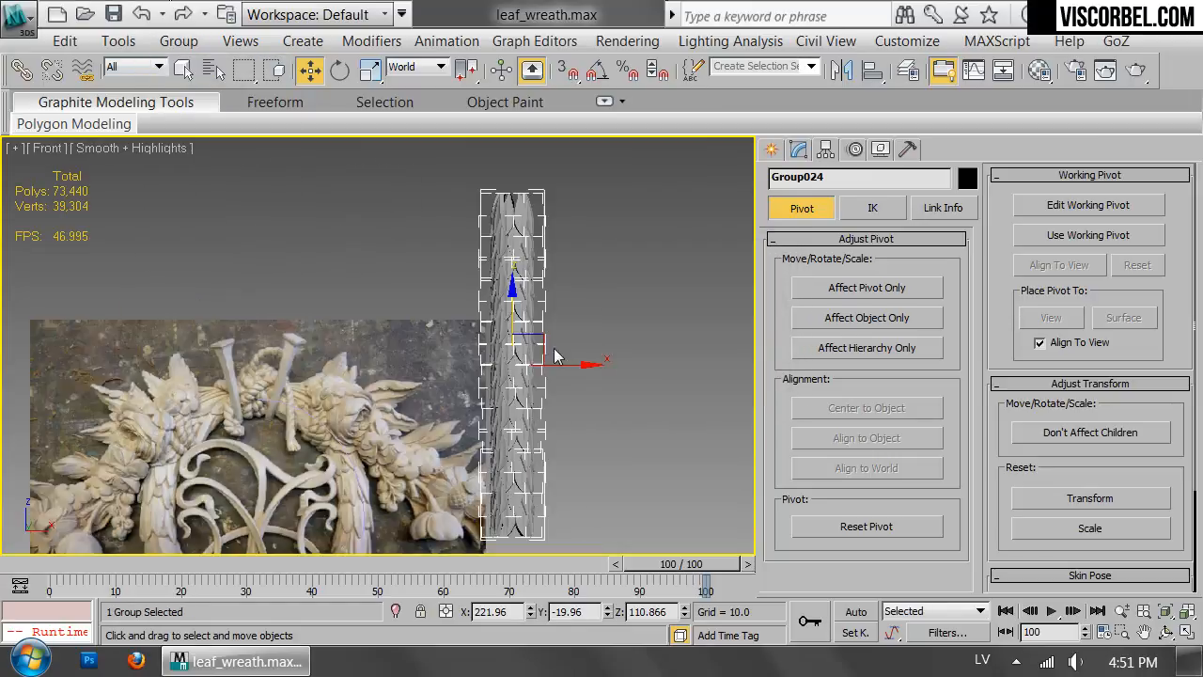
Apply an FFD 2x2x2 modifier to the grouped leaf column.
click(799, 150)
click(841, 219)
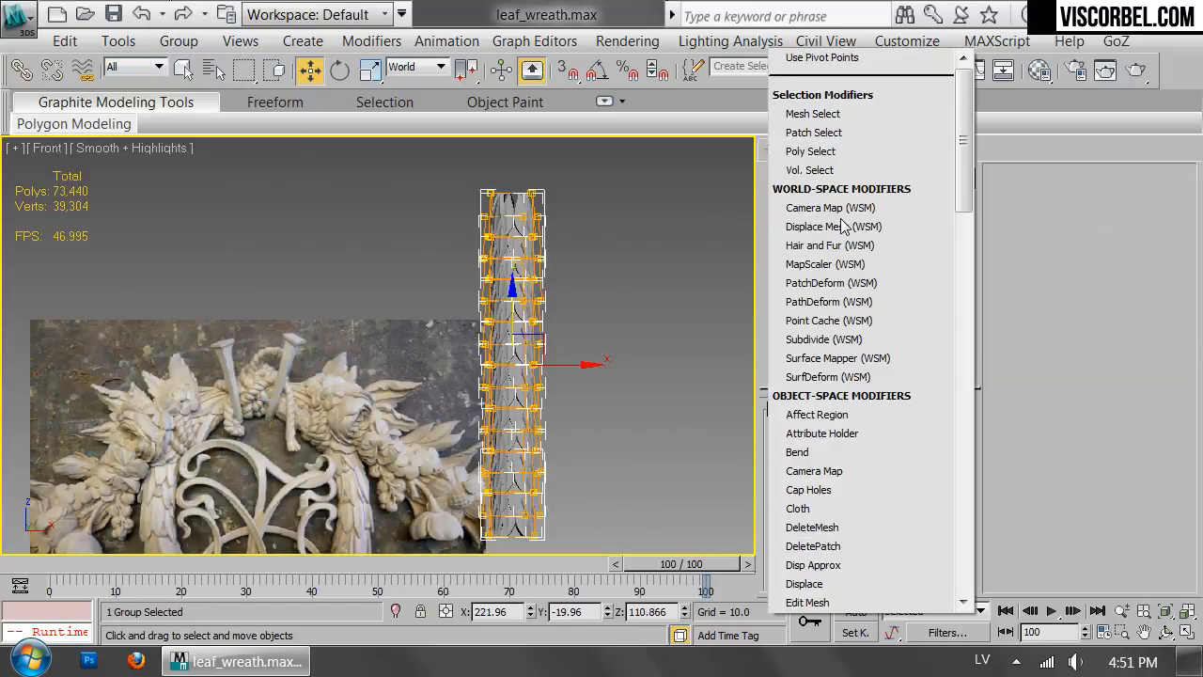
key(f)
key(Return)
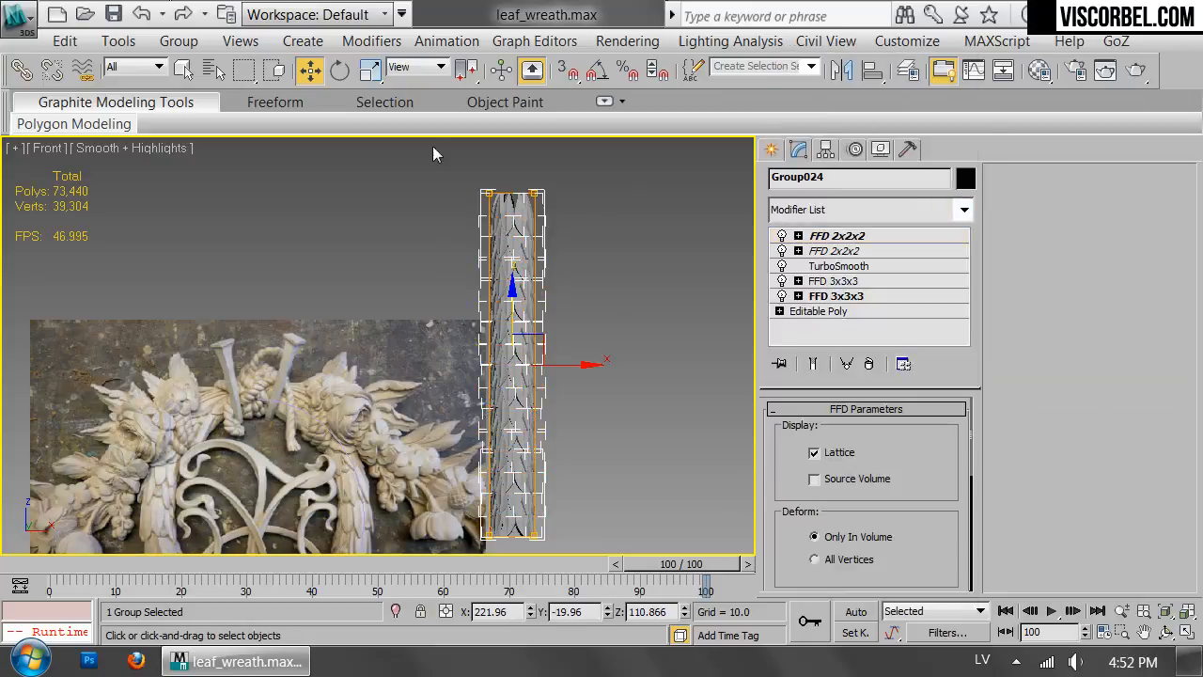
Taper the leaf column by scaling the FFD lattice's upper control points to about 92 percent, and leave the sub-object level.
middle_drag(318, 482, 533, 315)
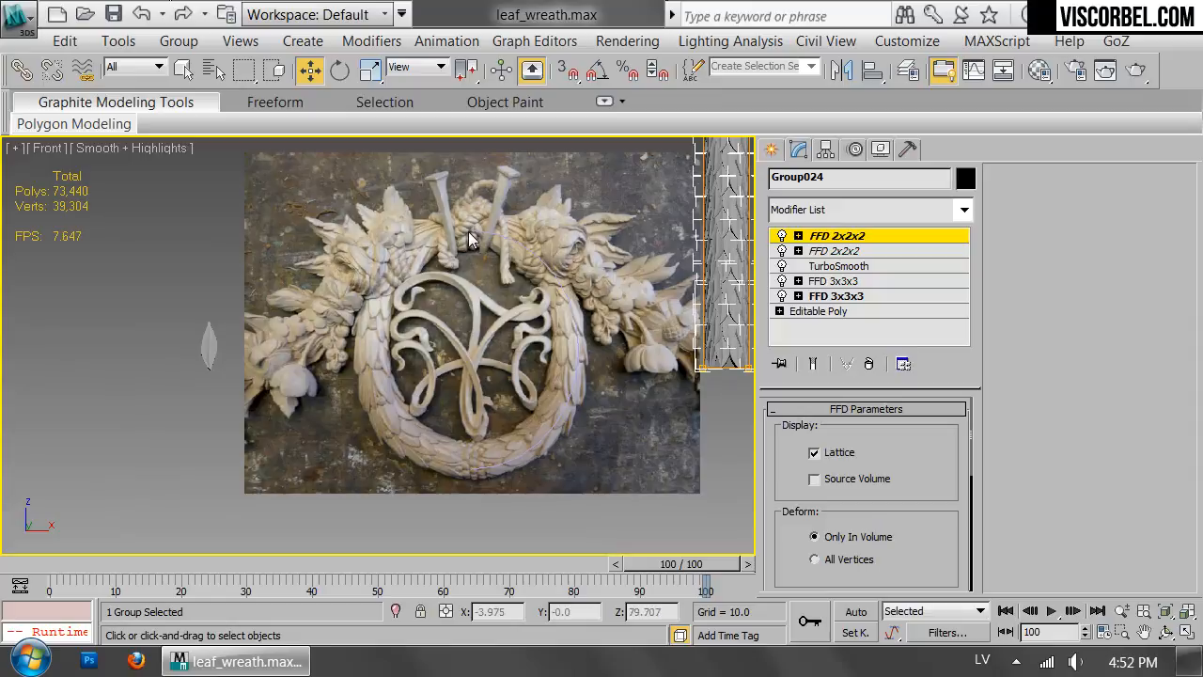
middle_drag(711, 179, 489, 372)
middle_drag(562, 292, 534, 422)
key(r)
drag(545, 313, 550, 338)
scroll(613, 327, up, 2)
middle_drag(614, 327, 646, 166)
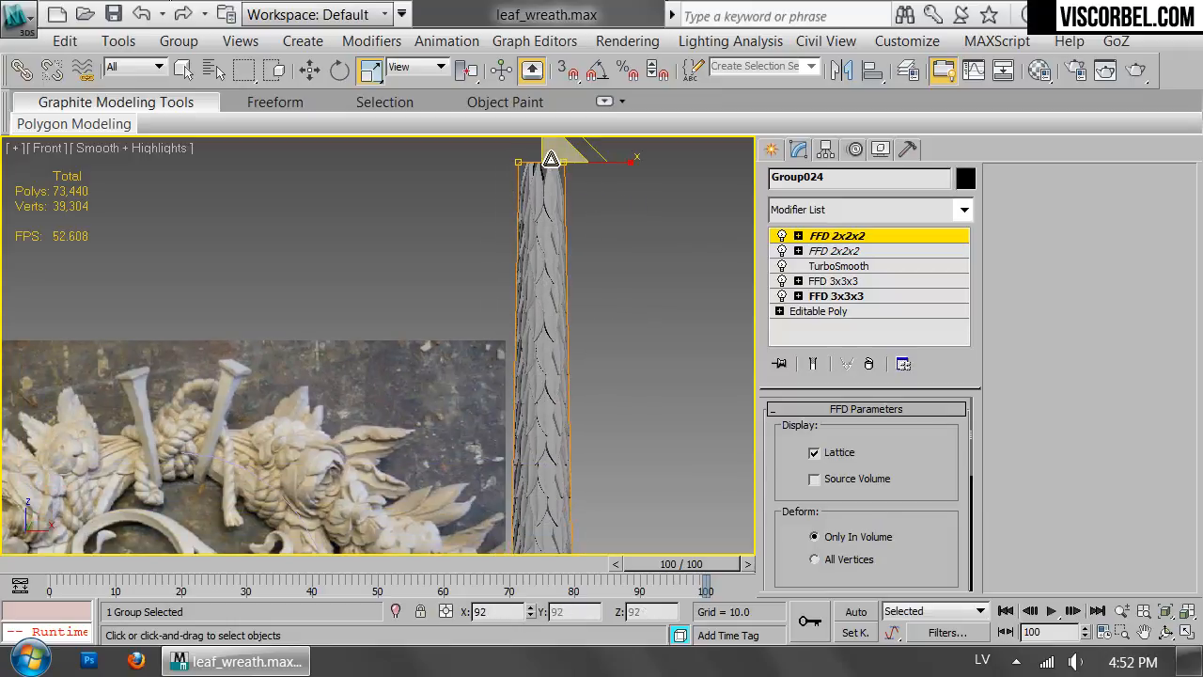
key(ctrl+b)
scroll(608, 340, down, 2)
scroll(607, 339, up, 2)
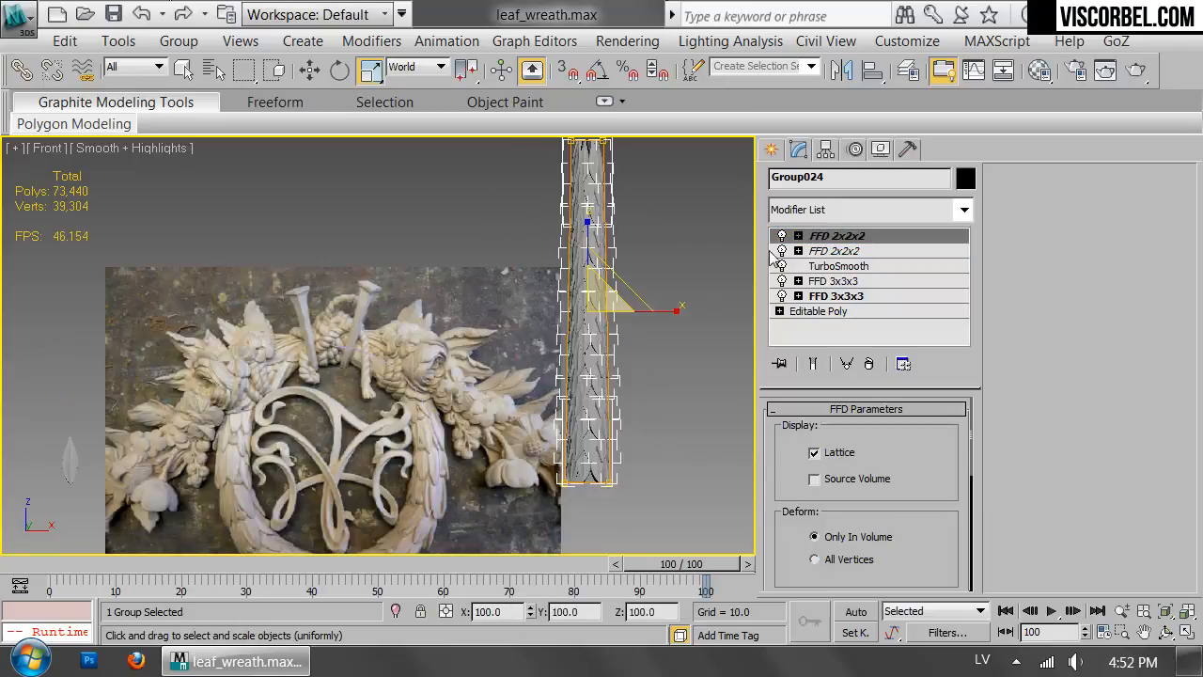
Apply a Bend modifier to the grouped leaf column and set its angle to about -170.5.
click(800, 211)
key(b)
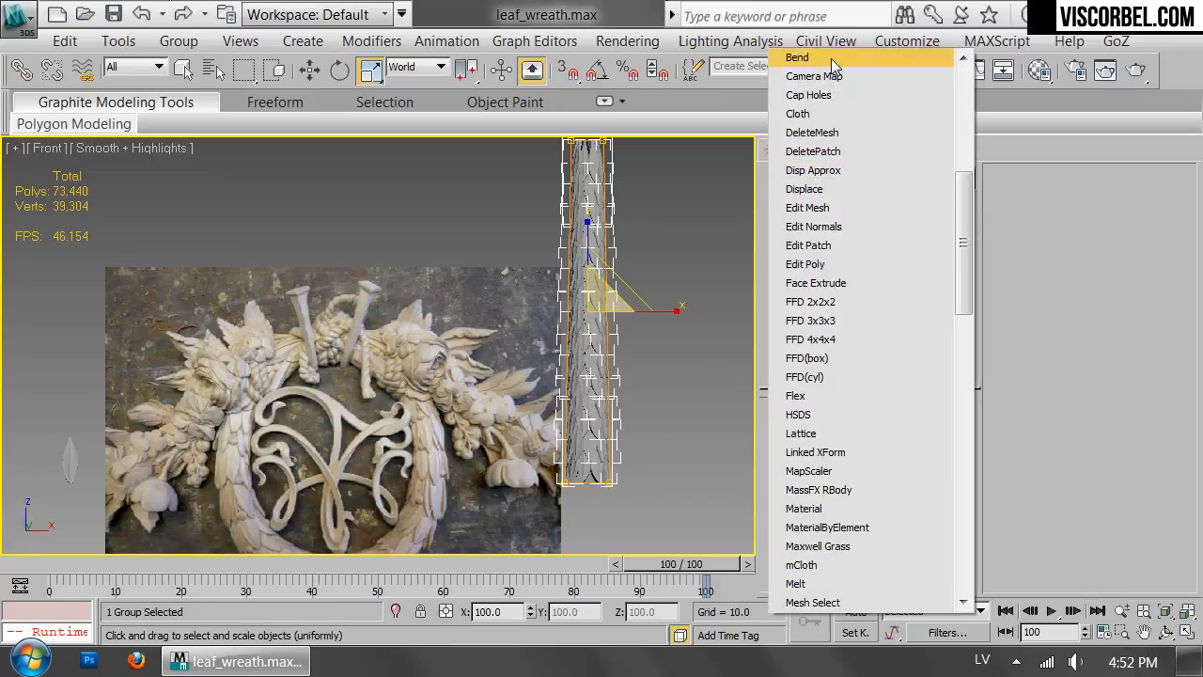
click(833, 58)
drag(929, 449, 977, 110)
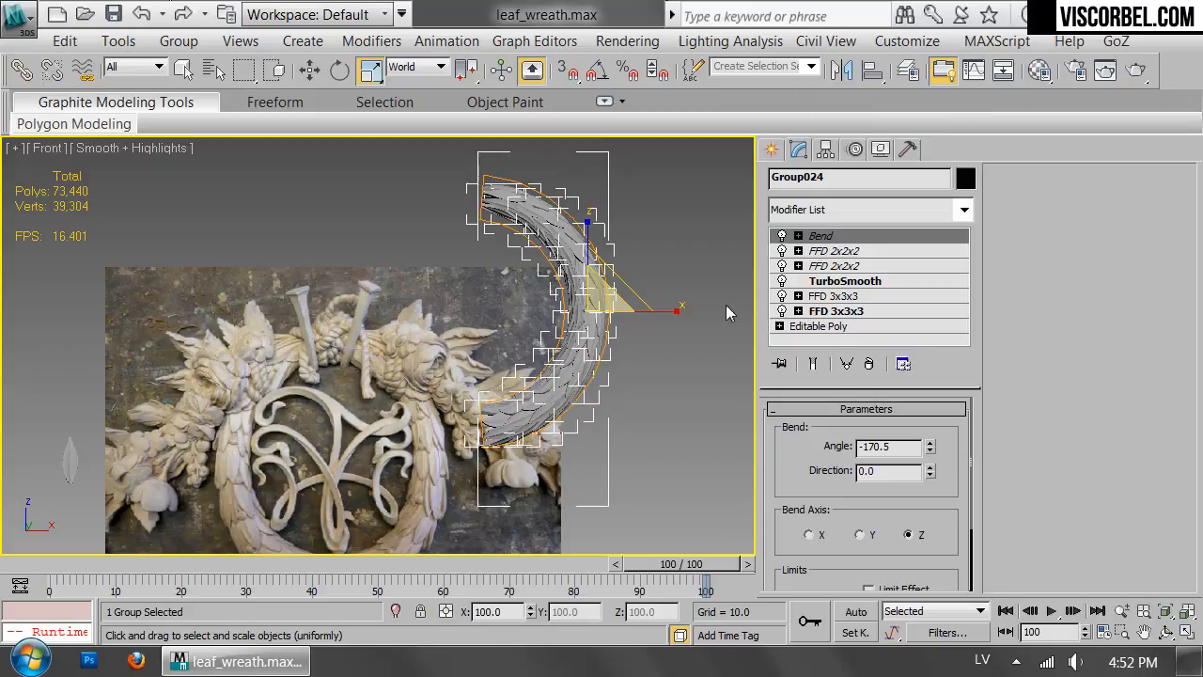
Move the bent leaf column over the right half of the wreath in the reference photo and scale it to fit.
middle_drag(735, 289, 747, 222)
key(w)
drag(654, 201, 505, 334)
middle_drag(517, 330, 610, 297)
scroll(610, 297, up, 3)
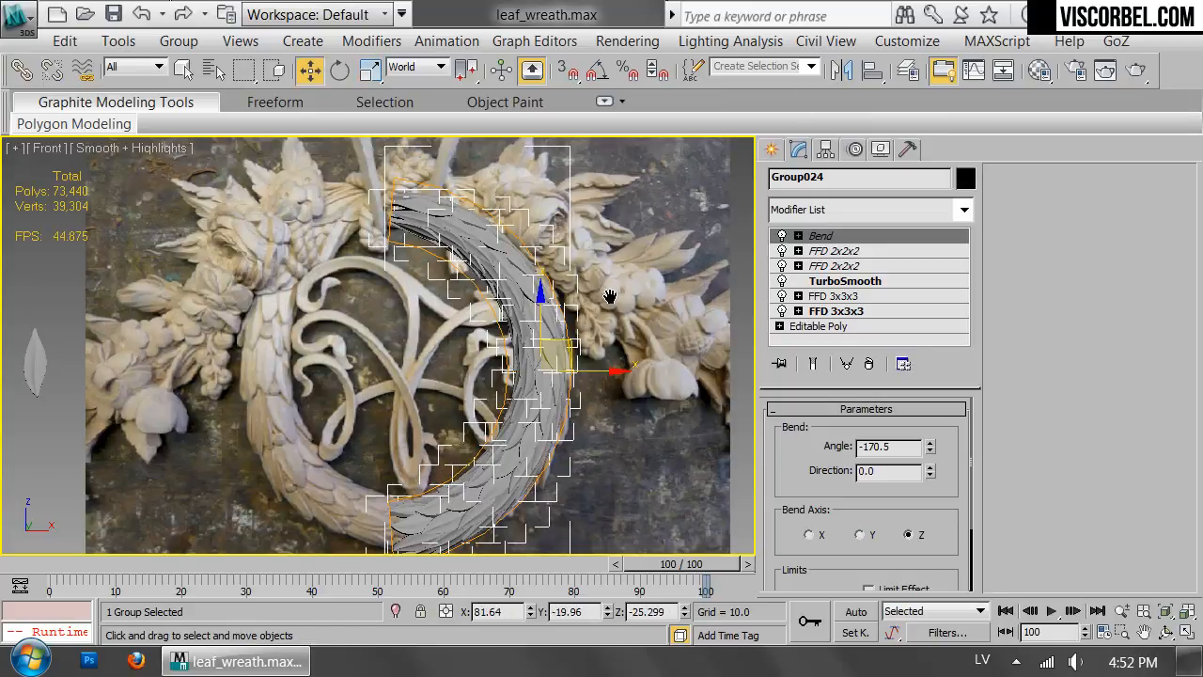
key(r)
drag(548, 356, 574, 344)
Set the half wreath's bend angle to -160.5 and shift it to line up with the photo's right side.
key(w)
drag(932, 449, 810, 427)
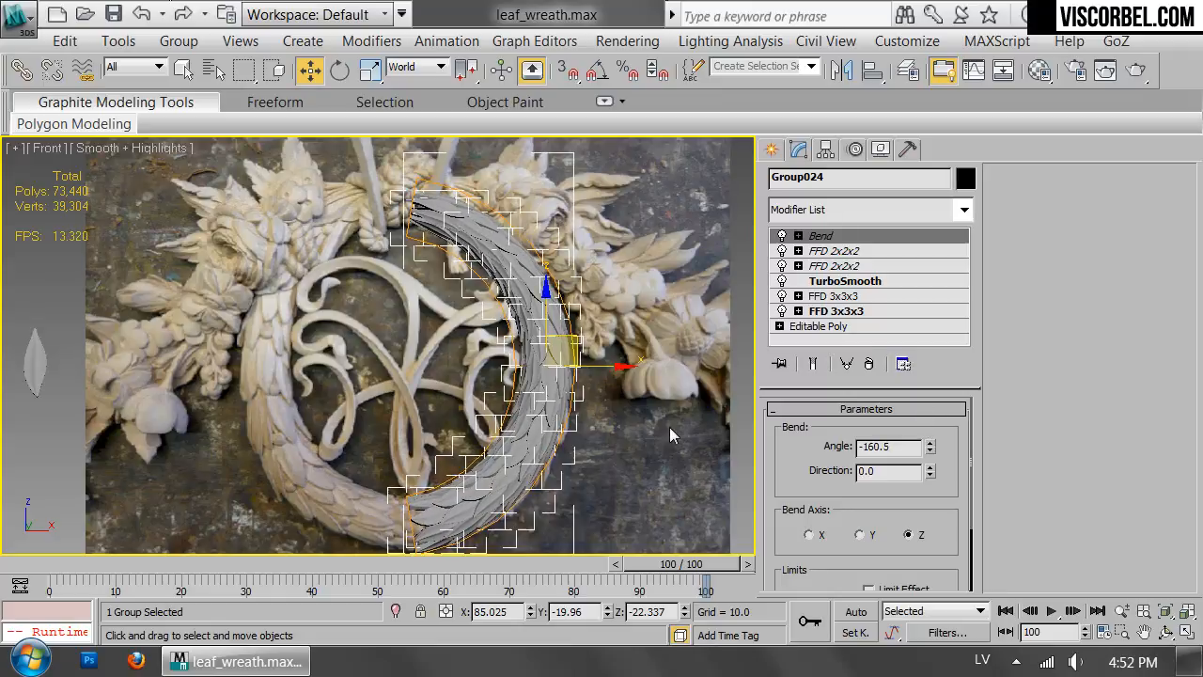
drag(575, 350, 593, 335)
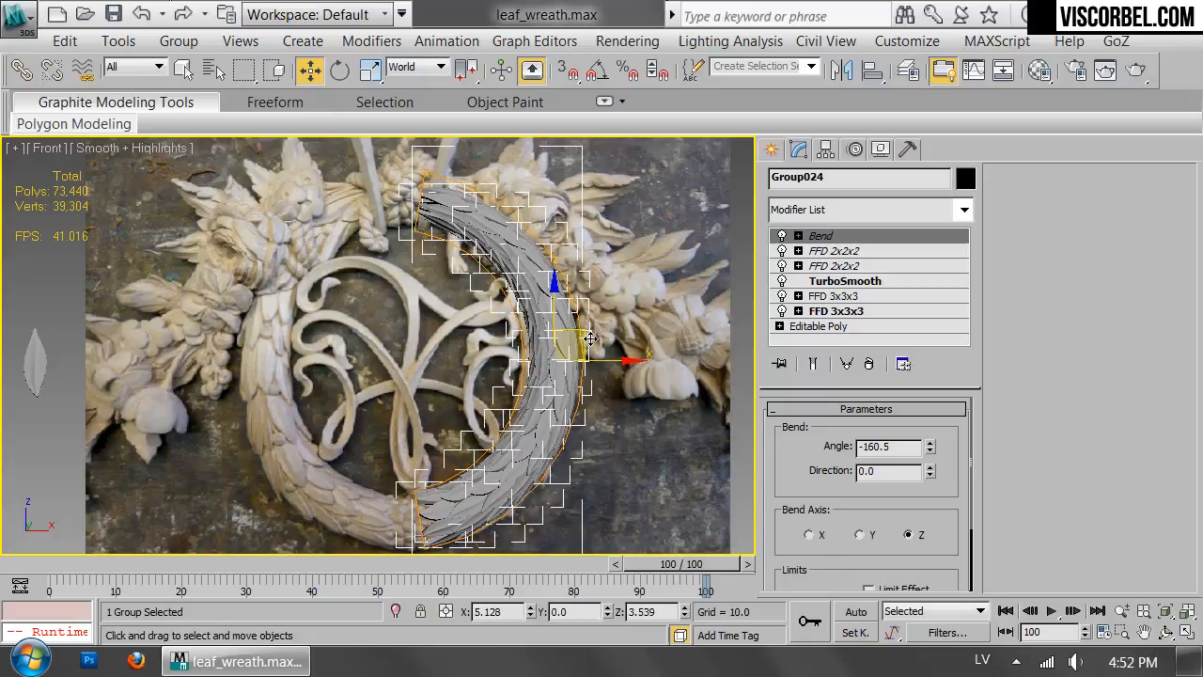
Mirror the half wreath across X as an instance and move it onto the left side of the photo's wreath.
click(841, 68)
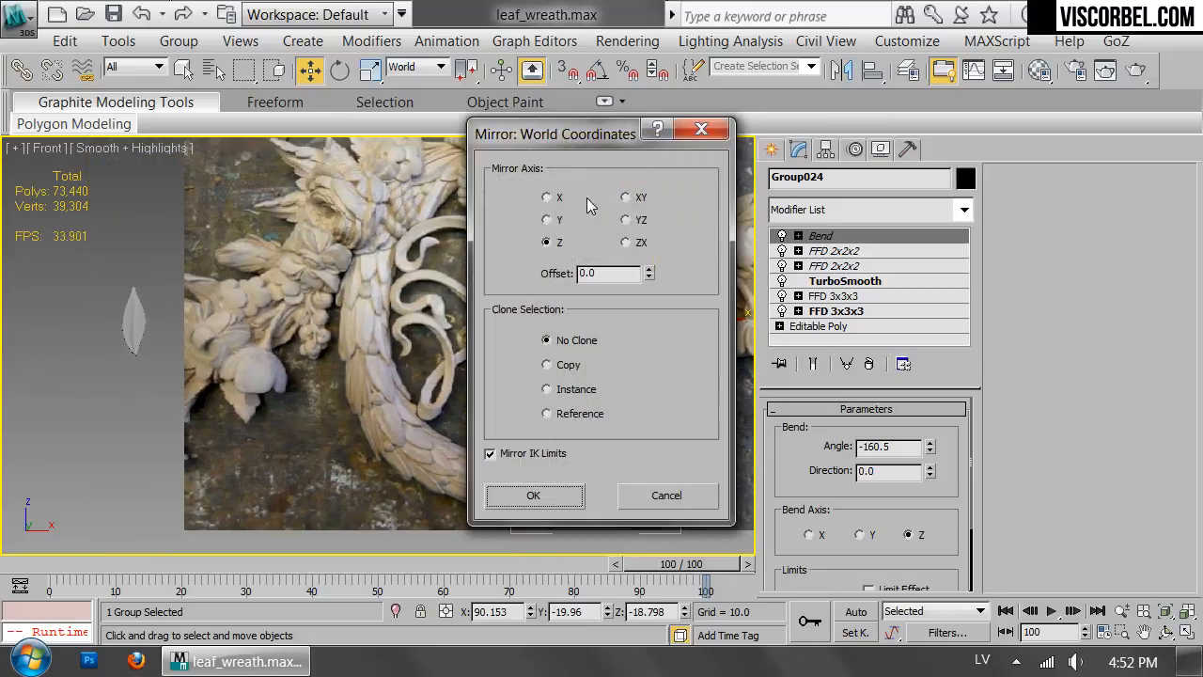
click(547, 198)
click(547, 389)
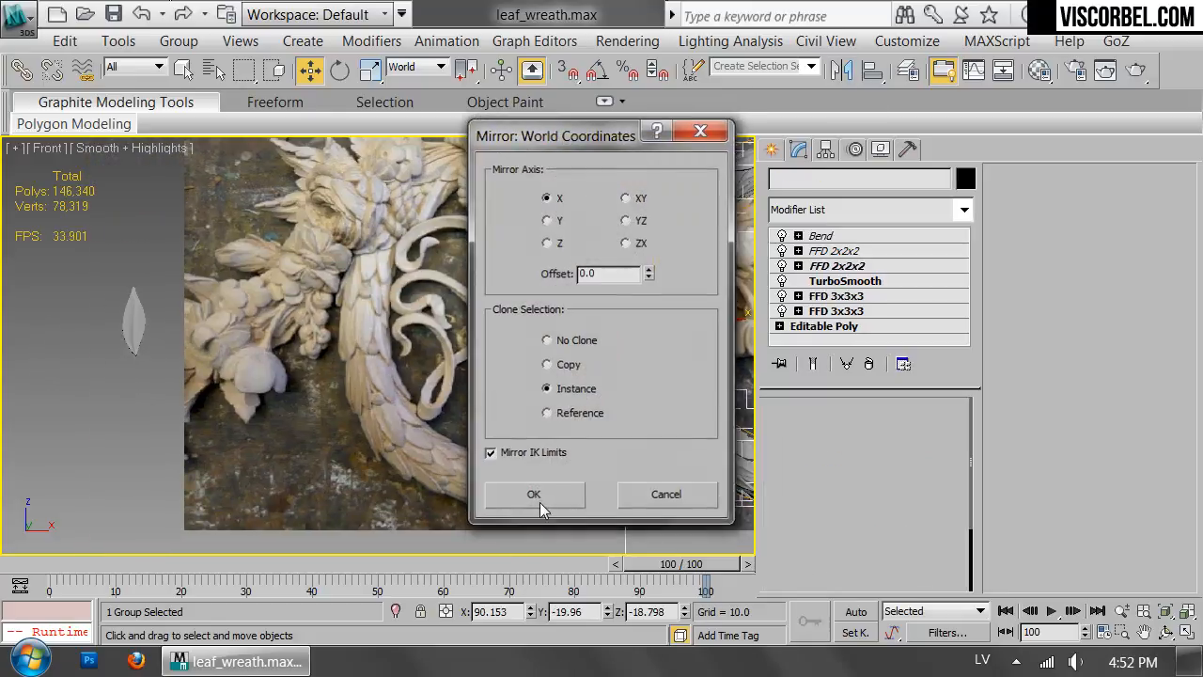
click(532, 495)
drag(684, 320, 422, 325)
click(661, 454)
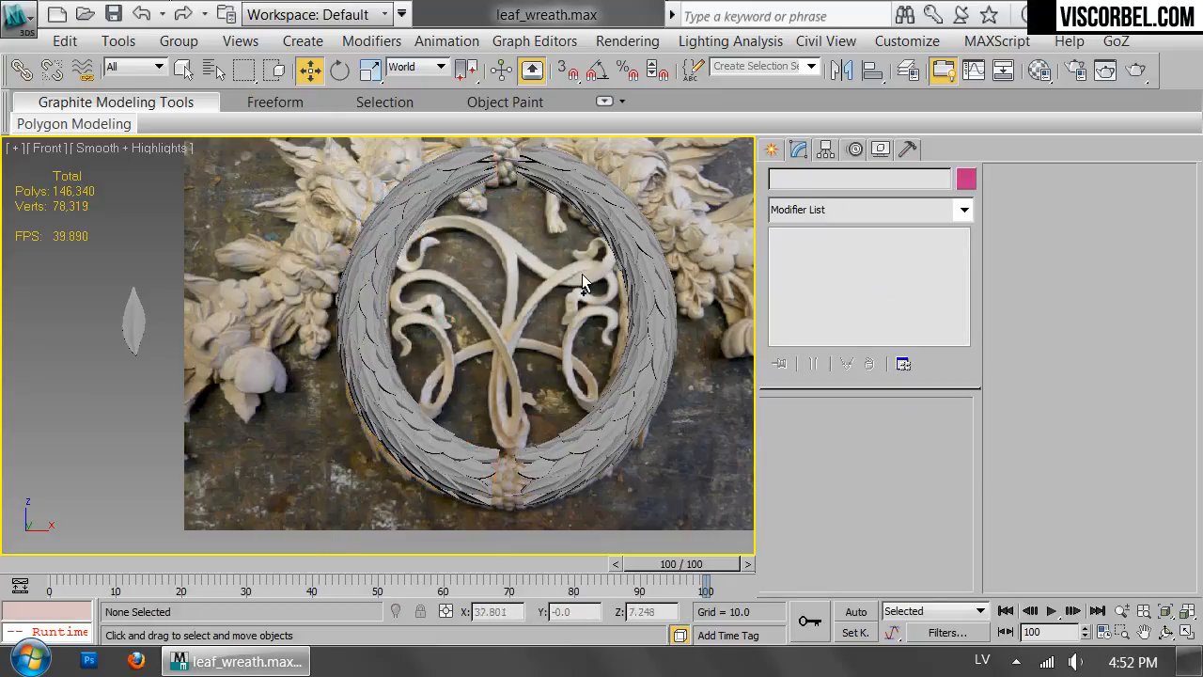
click(484, 305)
drag(420, 317, 418, 316)
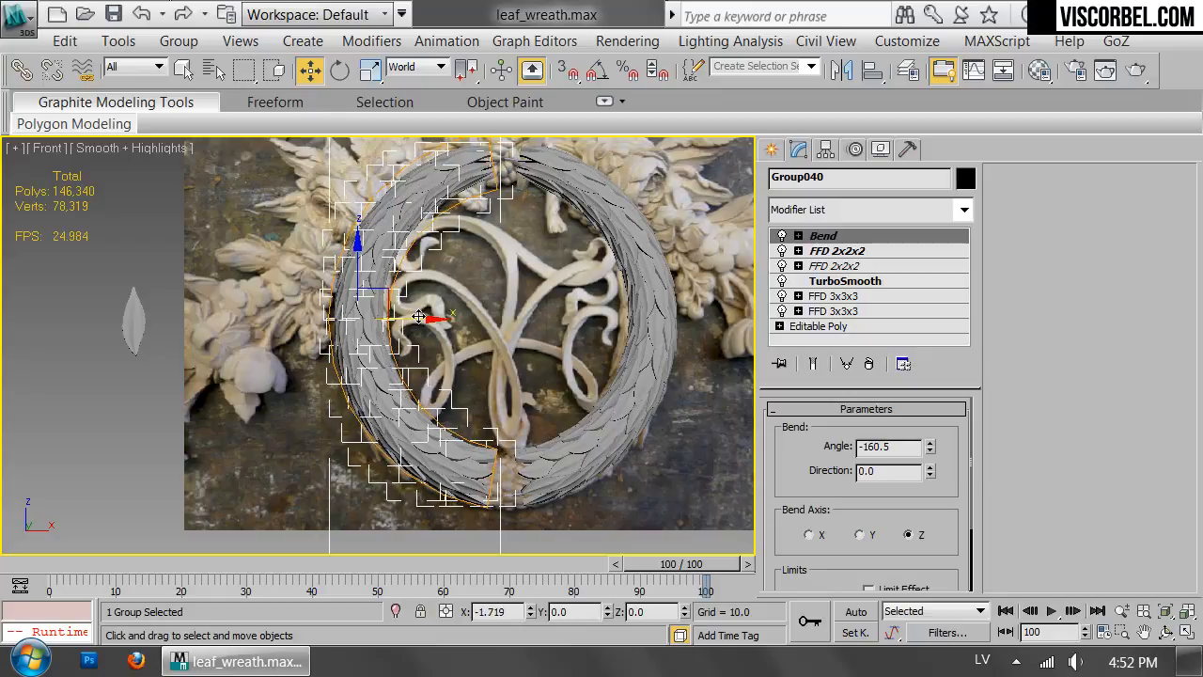
Set the left half's bend angle to -168.0 and rotate it to follow the carved wreath in the photo.
middle_drag(531, 309, 540, 499)
middle_drag(595, 289, 596, 273)
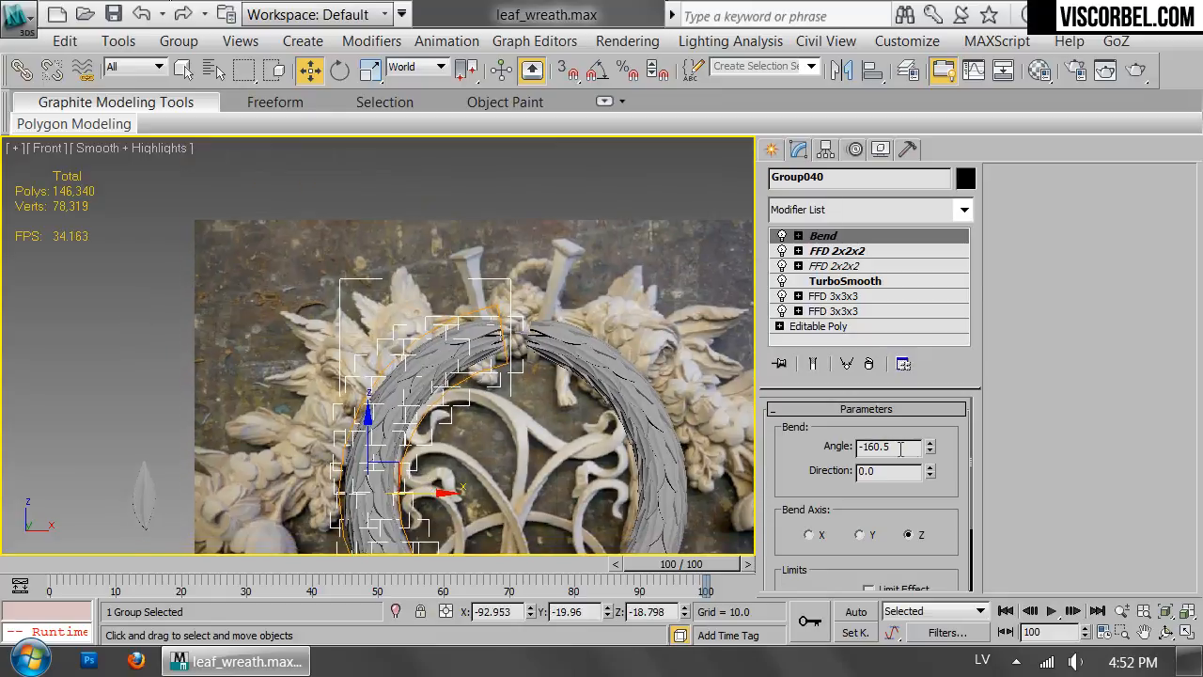
drag(934, 456, 933, 462)
middle_drag(540, 361, 543, 233)
key(e)
drag(414, 311, 489, 329)
key(w)
Replace the right half with a copy of the adjusted left half mirrored across X and moved to the right side.
click(663, 404)
key(Delete)
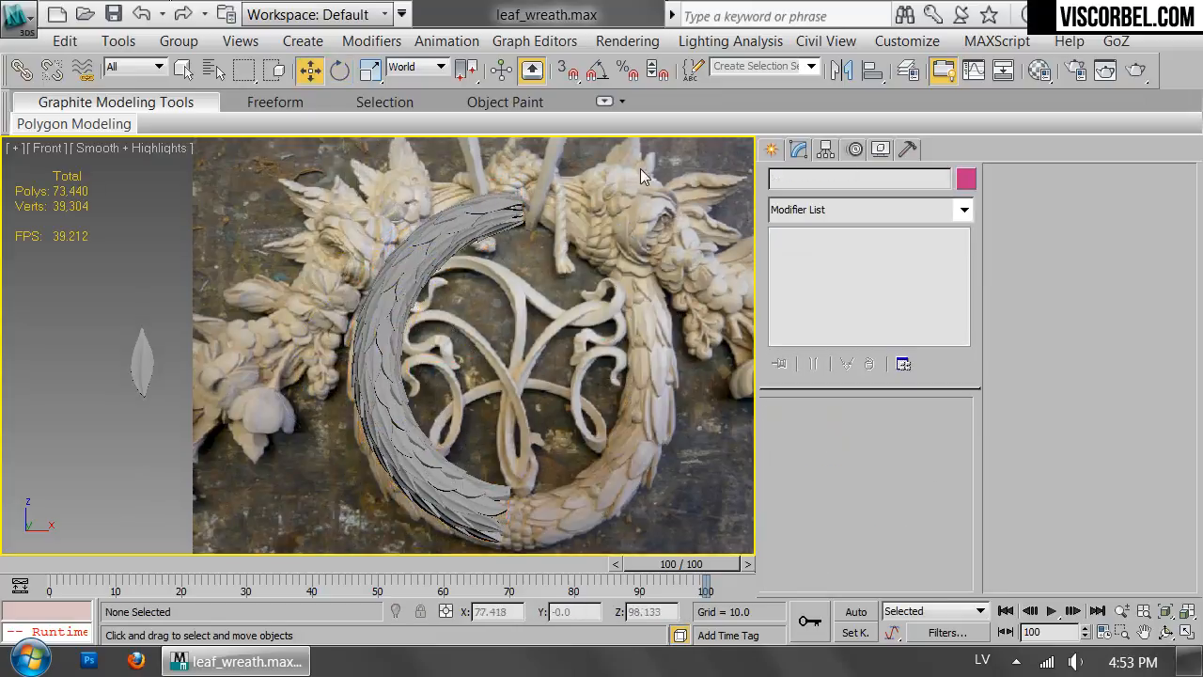
click(404, 451)
click(842, 71)
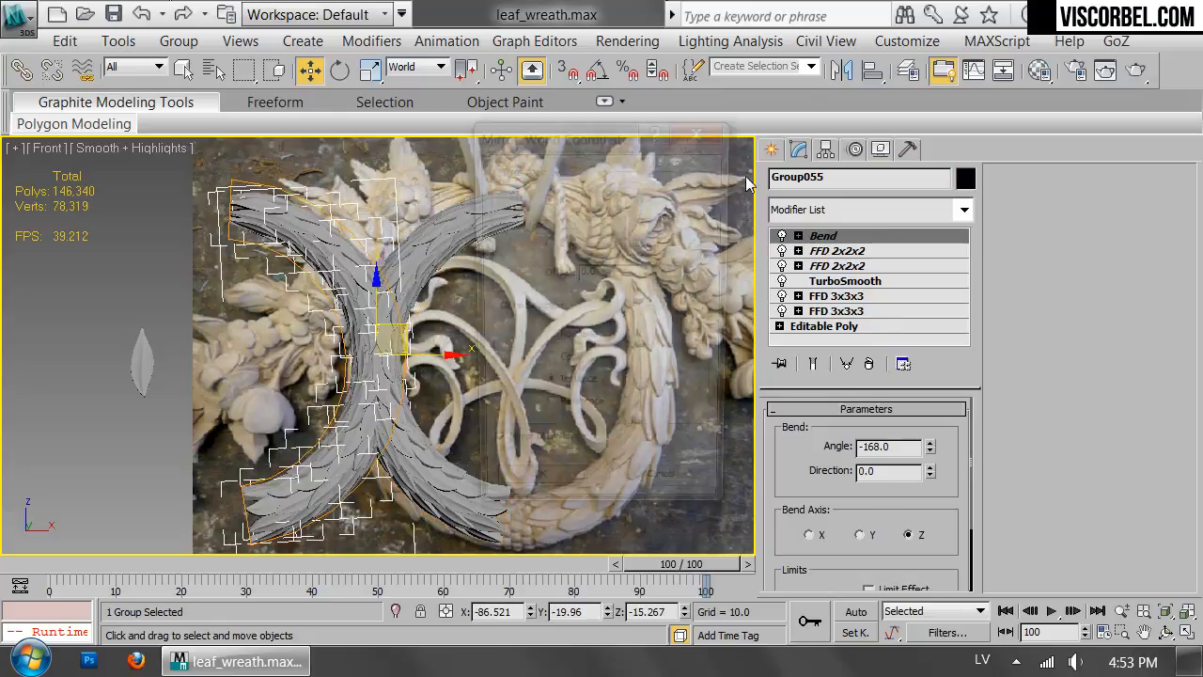
click(532, 494)
drag(414, 352, 709, 384)
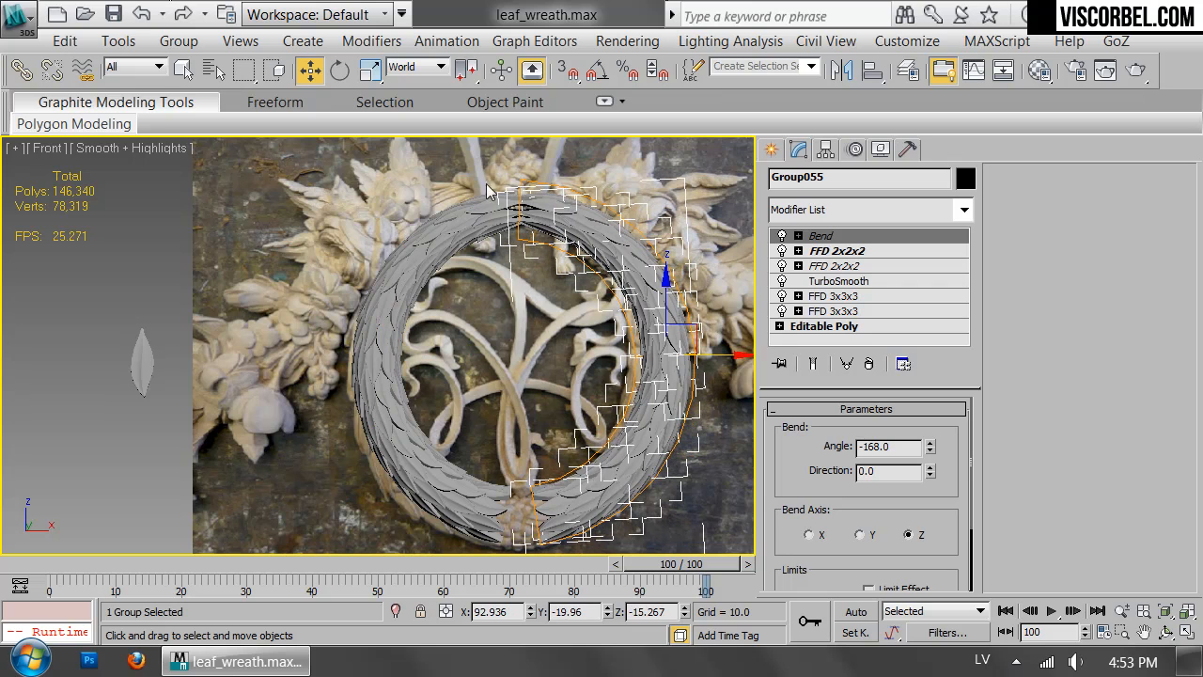
Deselect the wreath and examine the joint between its two halves at the top.
click(726, 516)
scroll(525, 289, up, 2)
middle_drag(525, 290, 491, 410)
scroll(491, 410, up, 3)
middle_drag(491, 241, 491, 374)
scroll(490, 374, down, 5)
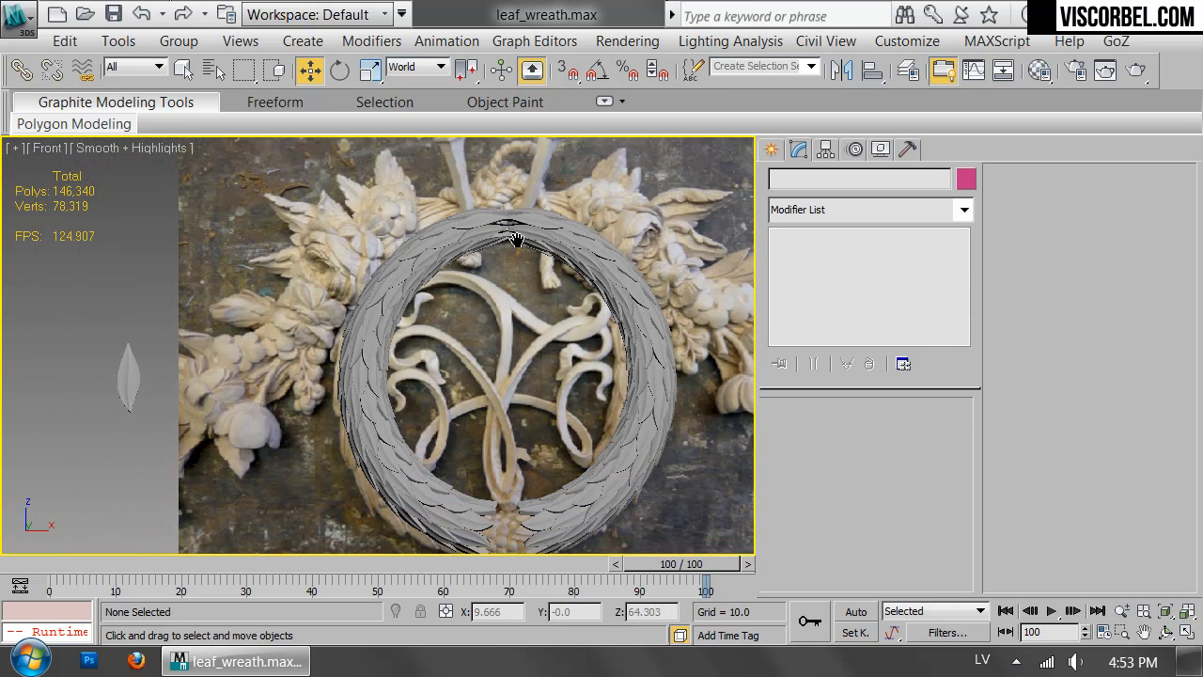
middle_drag(511, 241, 517, 327)
scroll(516, 327, up, 2)
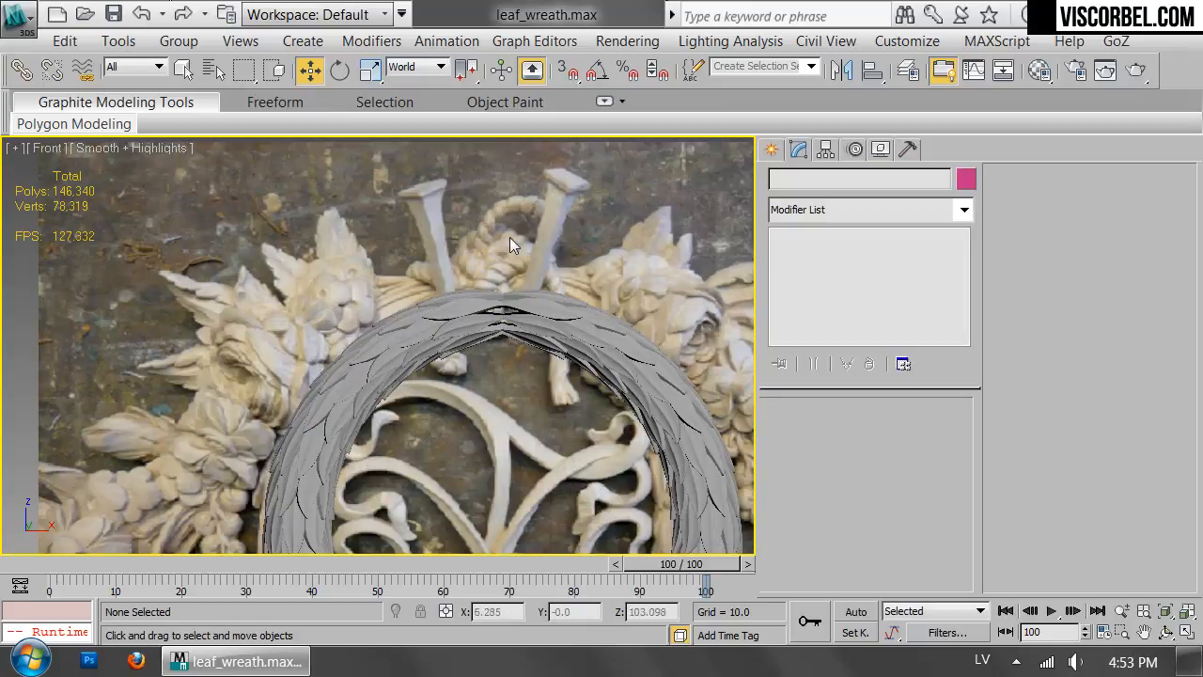
Draw a circle spline that runs inside the thickness of the leaf wreath.
right_click(583, 327)
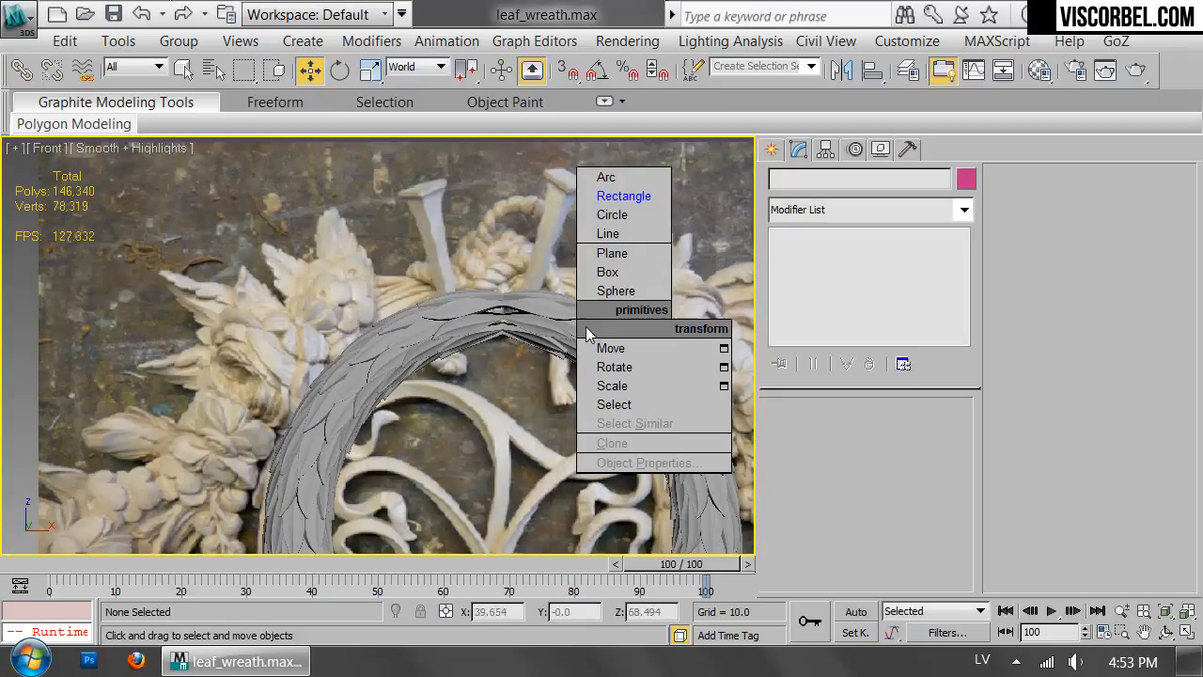
click(607, 213)
middle_drag(522, 487, 531, 259)
scroll(293, 324, up, 2)
middle_drag(340, 332, 348, 334)
scroll(348, 333, down, 5)
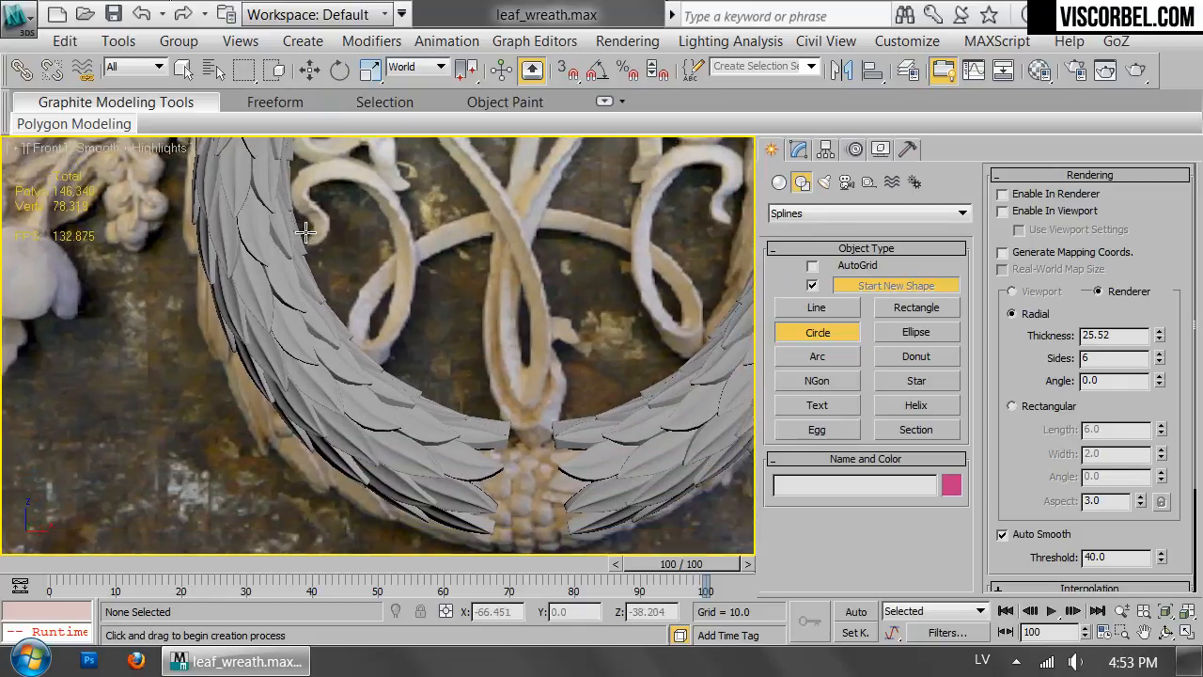
key(F3)
drag(275, 298, 683, 302)
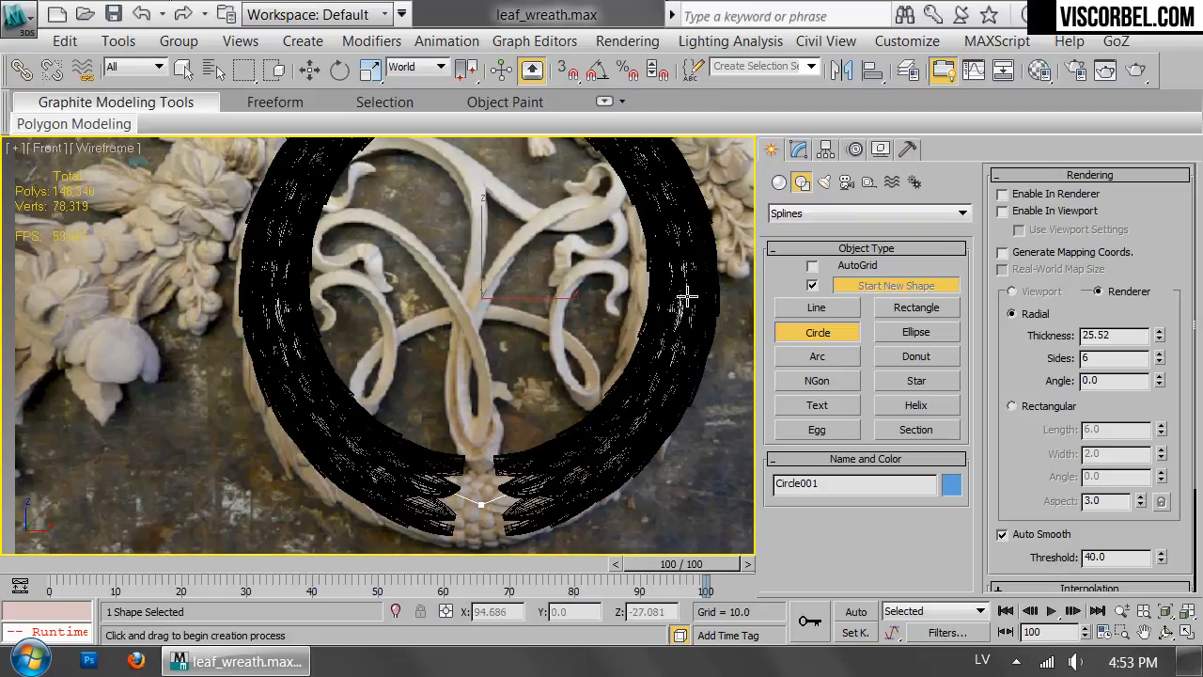
Make the circle renderable in the renderer and viewport with a radial section of 6 sides.
click(1004, 210)
key(F3)
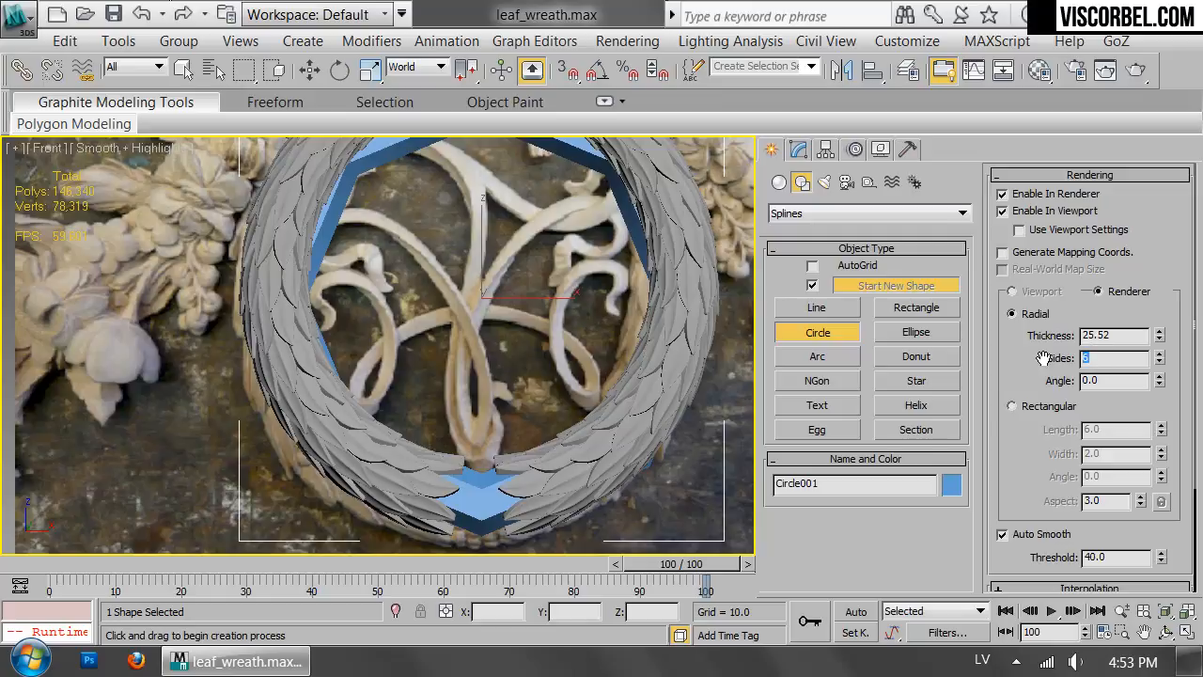
key(Return)
text(5)
key(Return)
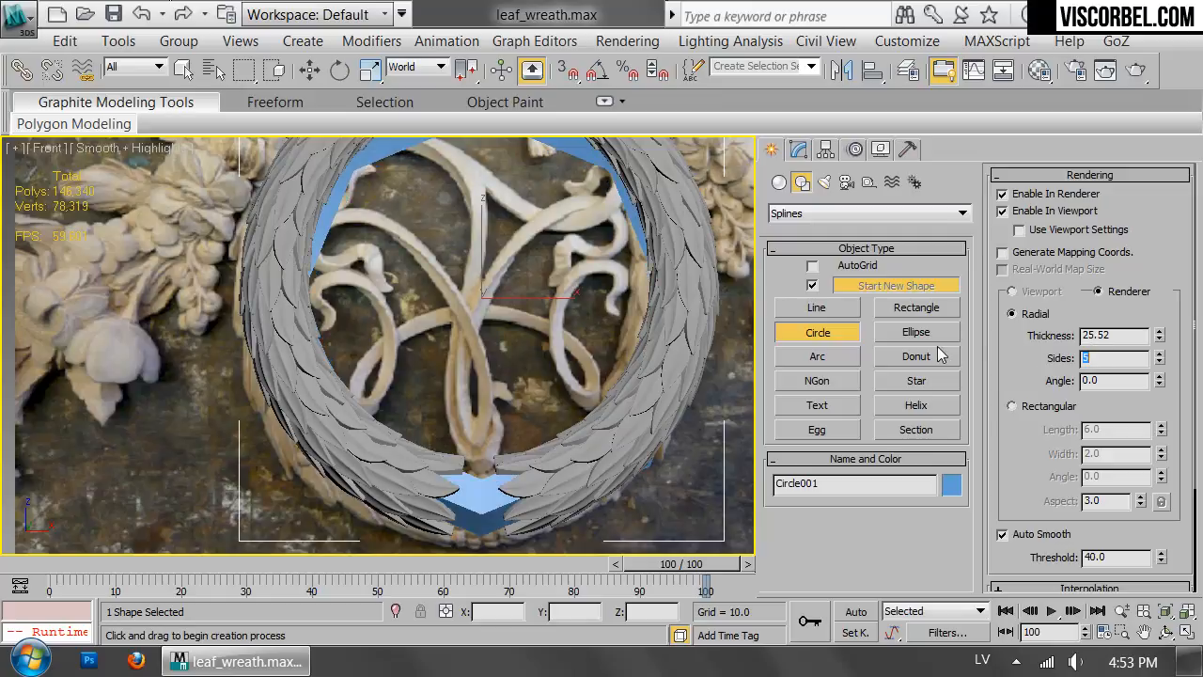
text(6)
key(Return)
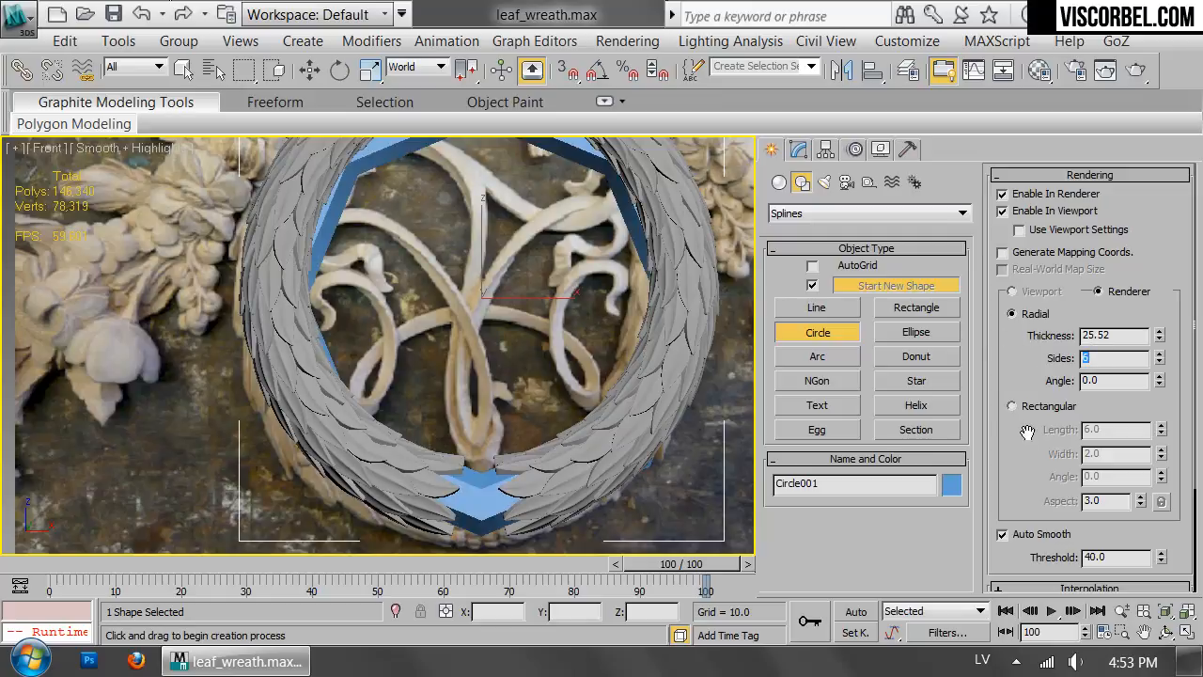
Convert the circle to an Editable Poly.
scroll(620, 282, down, 3)
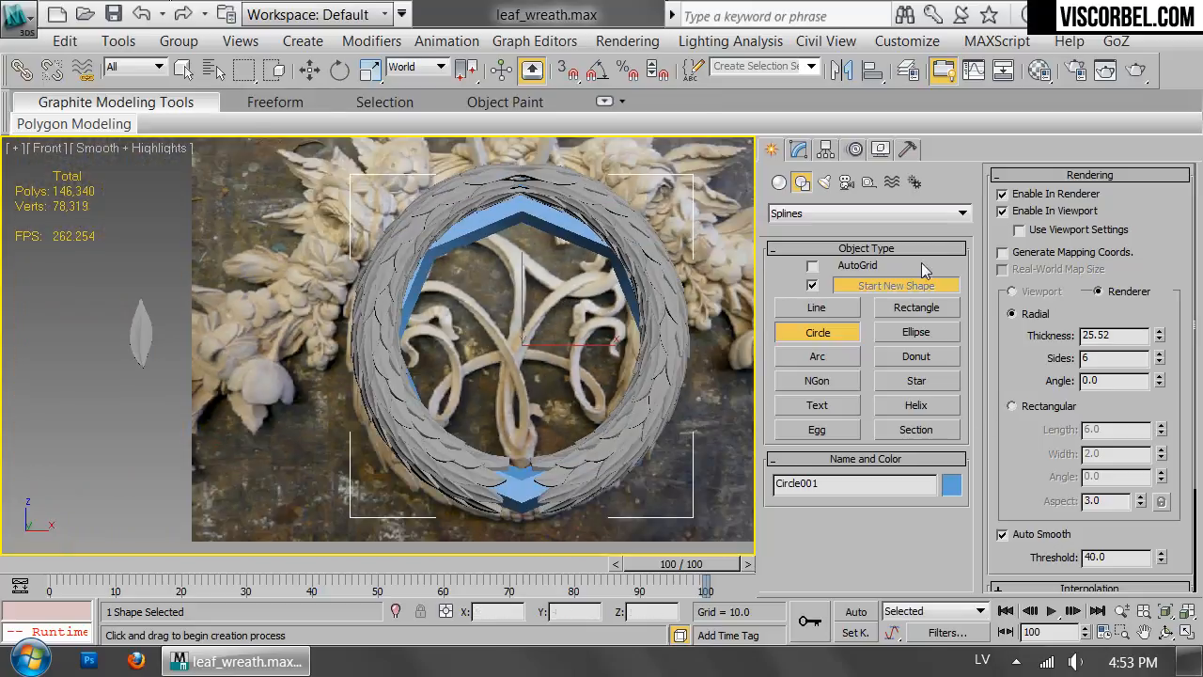
click(1030, 175)
click(1029, 175)
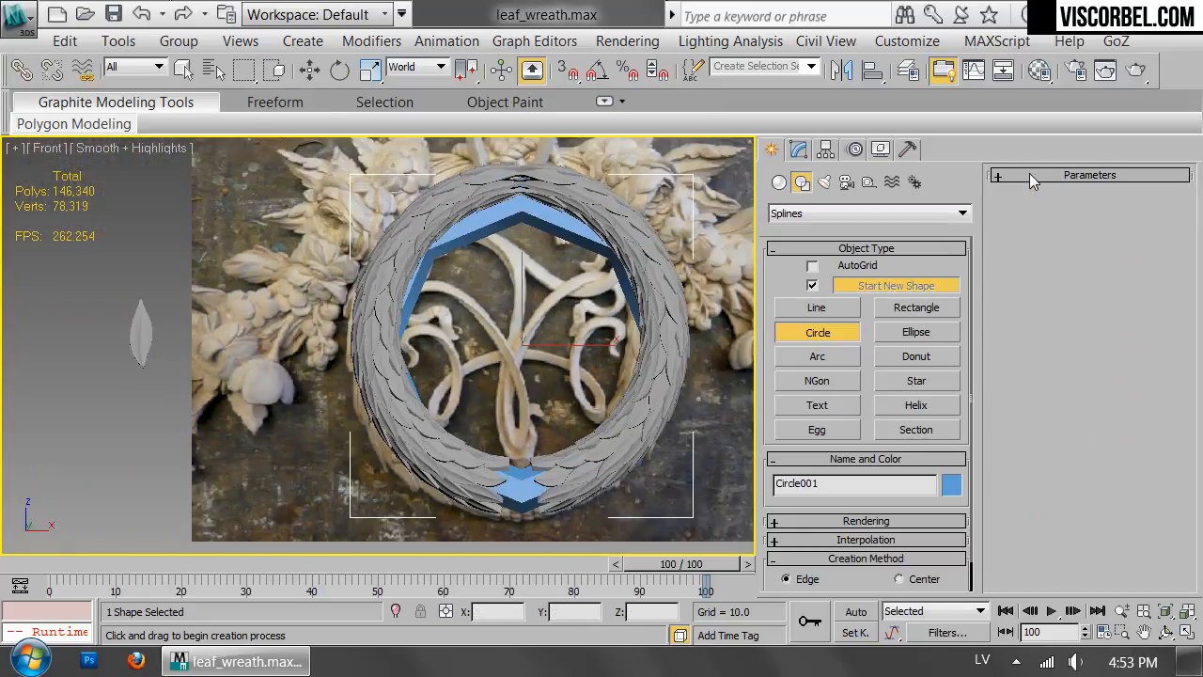
click(861, 542)
key(w)
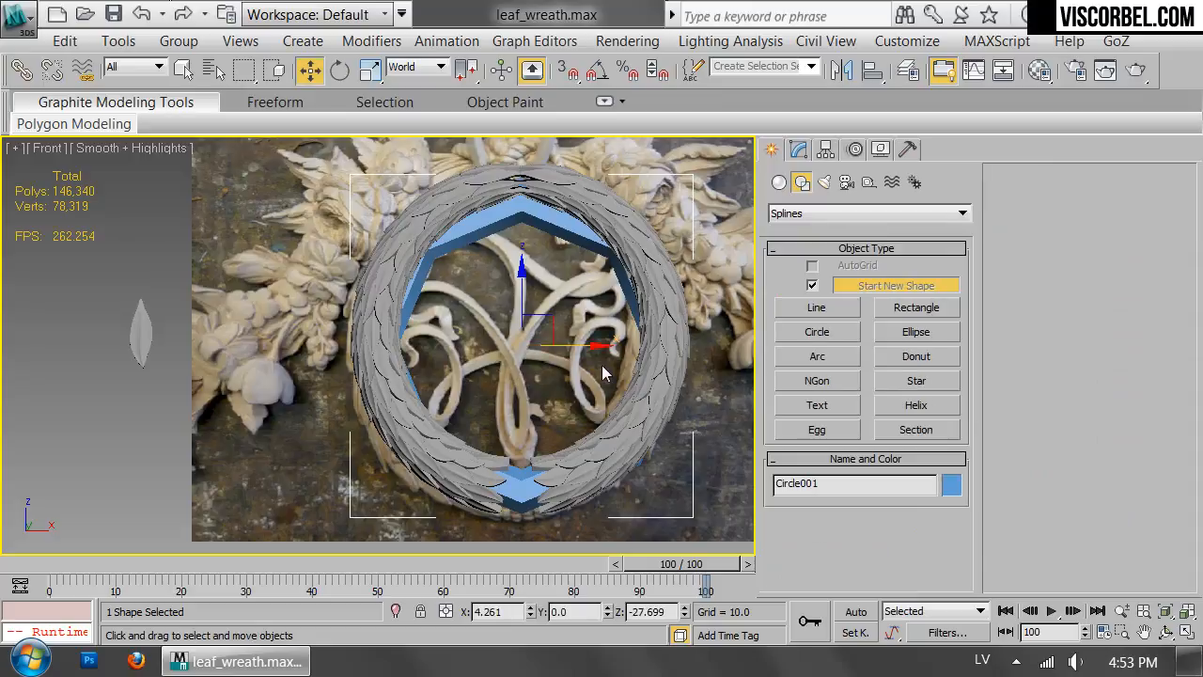
right_click(620, 396)
mouse_move(676, 524)
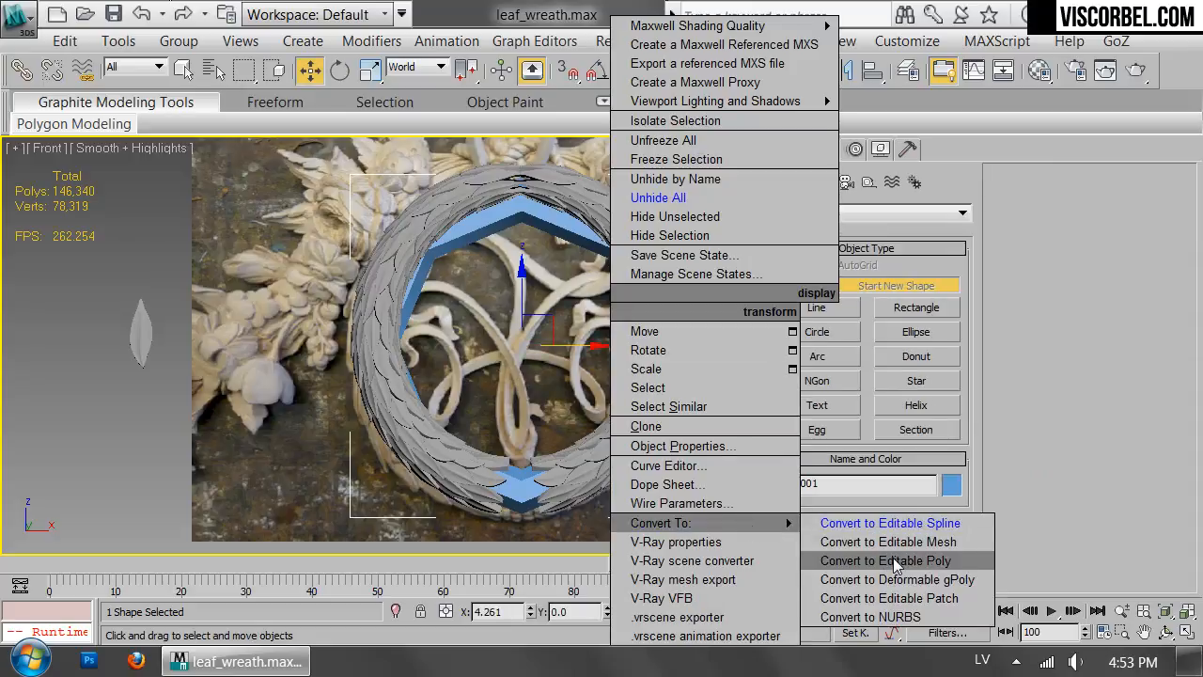
click(893, 567)
Select the topmost vertices of the core ring and move them up into the wreath's top joint.
key(1)
middle_drag(528, 179, 538, 237)
key(F3)
drag(489, 197, 550, 310)
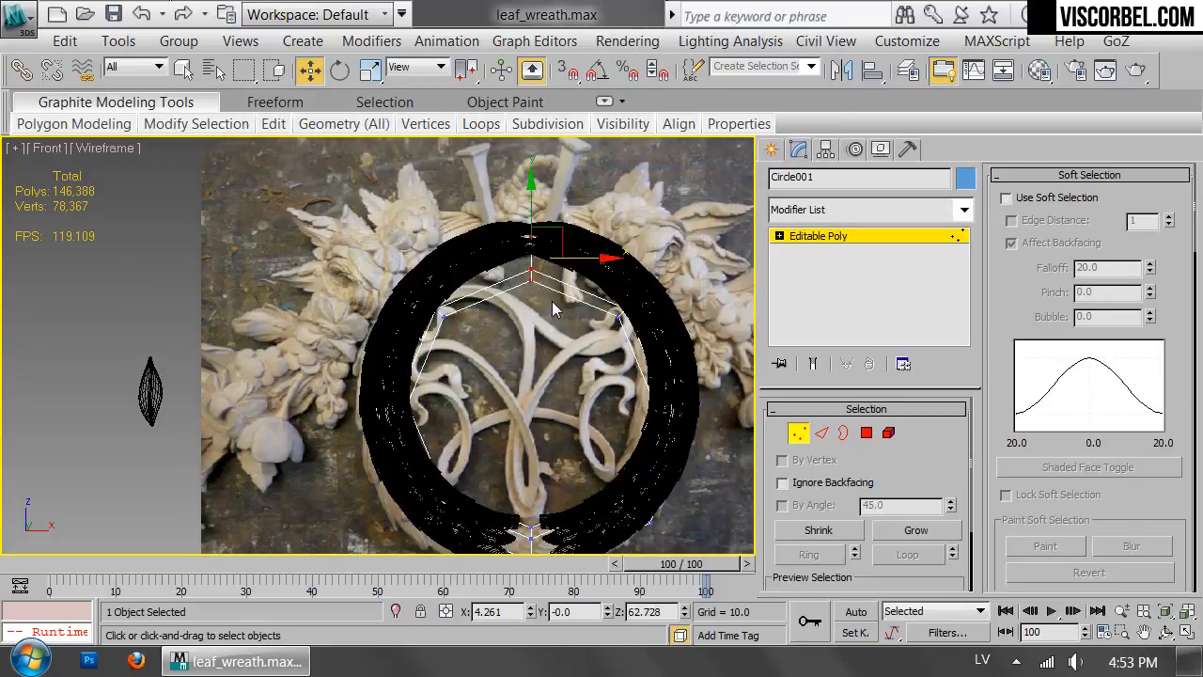
middle_drag(552, 306, 554, 372)
scroll(532, 373, up, 3)
drag(512, 308, 505, 255)
middle_drag(505, 256, 494, 351)
scroll(493, 351, up, 2)
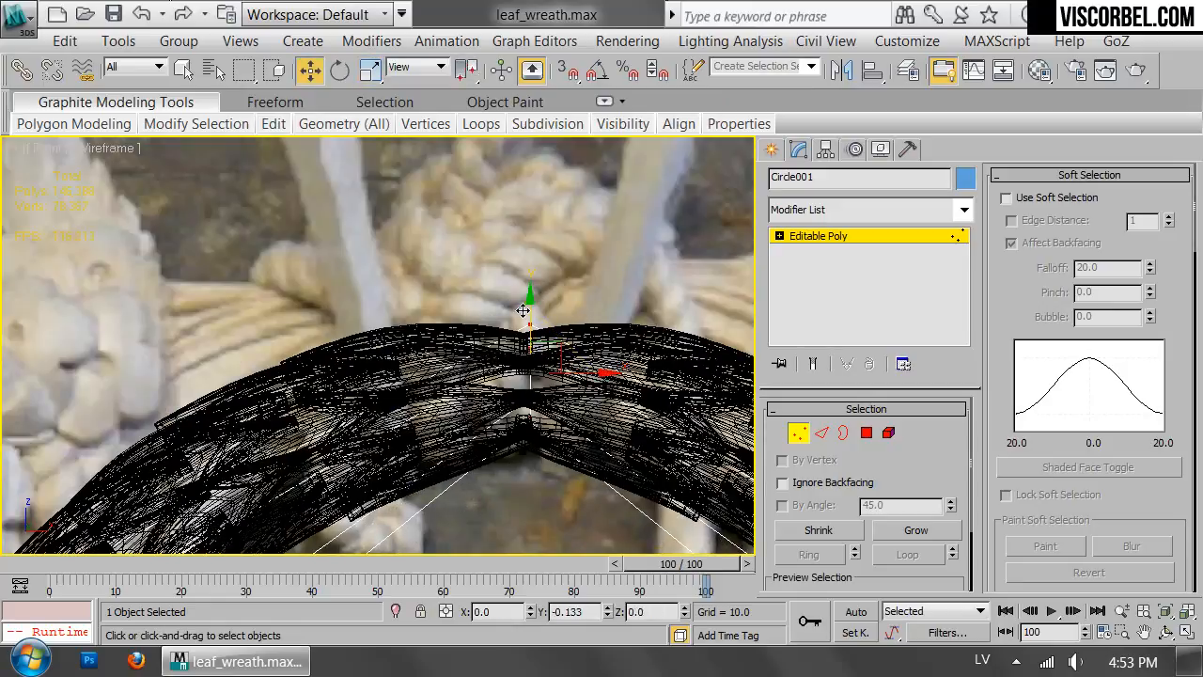
Leave vertex editing and clone the core ring as a single instance placed beside the reference photo.
scroll(527, 357, down, 6)
key(1)
middle_drag(612, 397, 453, 335)
shift+drag(421, 335, 720, 361)
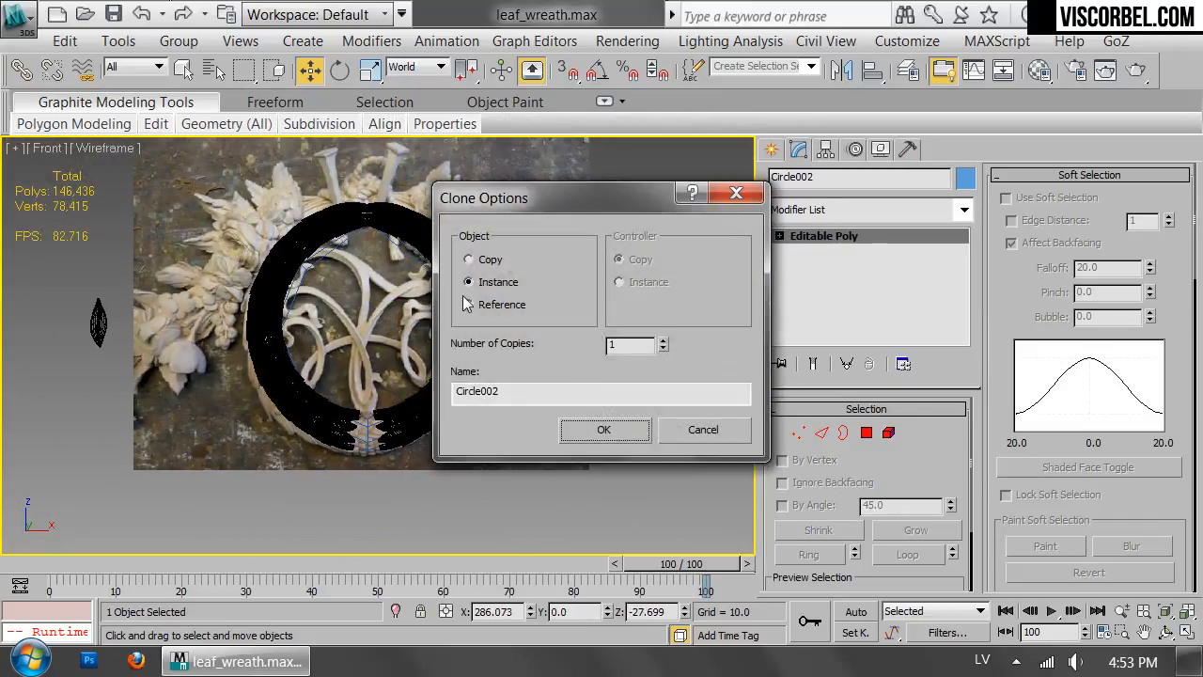
click(602, 432)
Scale the cloned ring's bottom vertices to about 125 percent and its lower-left vertices to about 127 percent.
middle_drag(663, 354, 532, 385)
key(1)
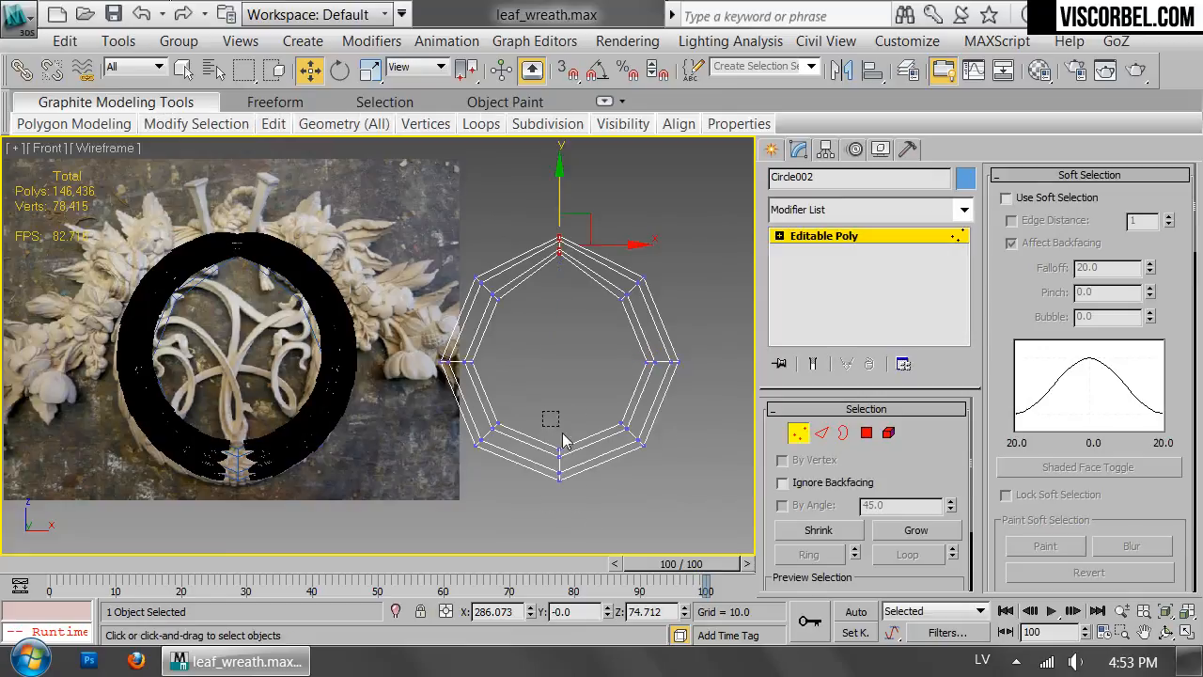
middle_drag(418, 400, 426, 339)
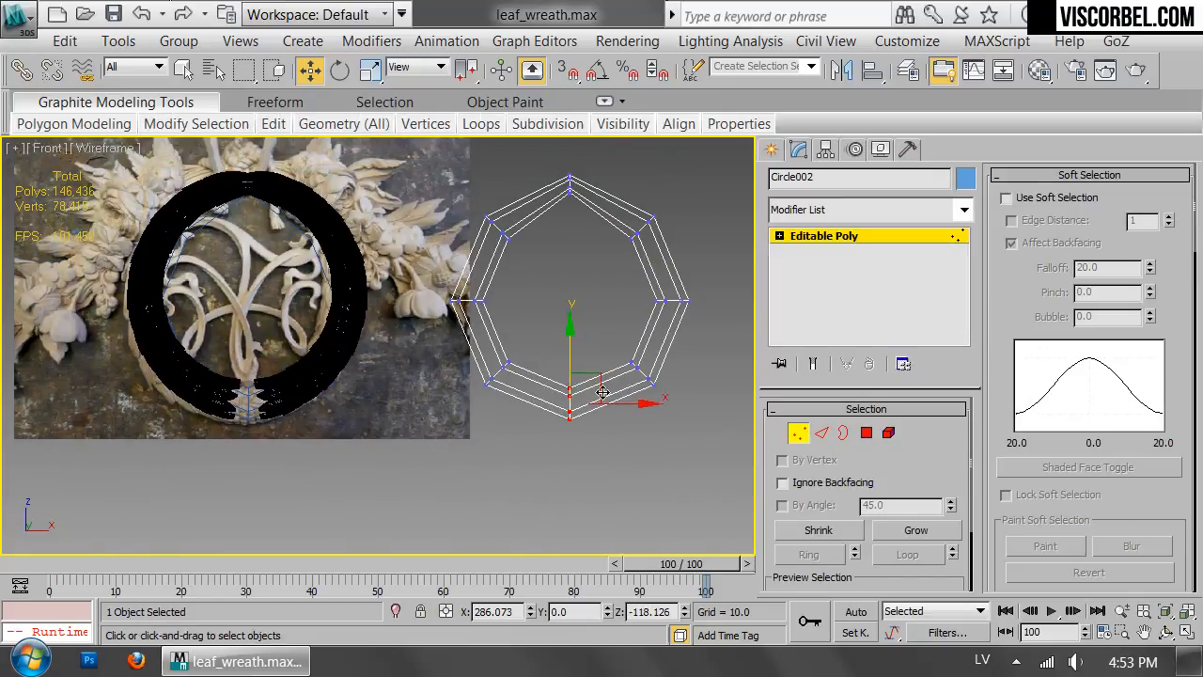
key(r)
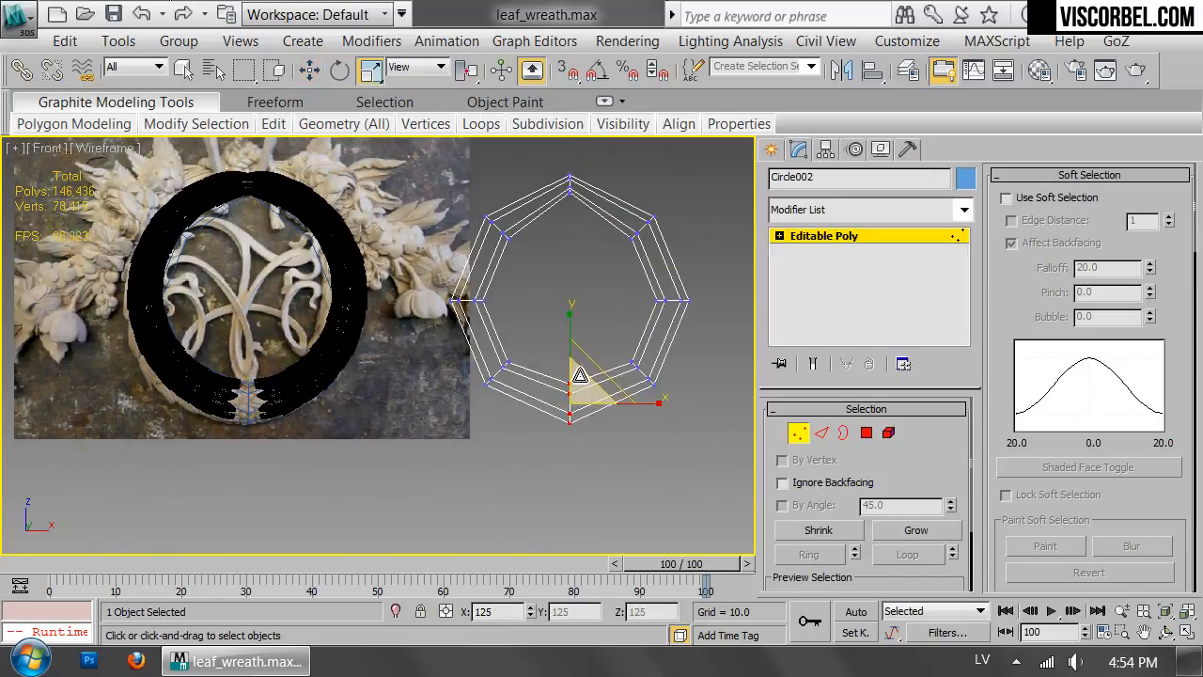
drag(532, 428, 532, 429)
scroll(532, 429, up, 3)
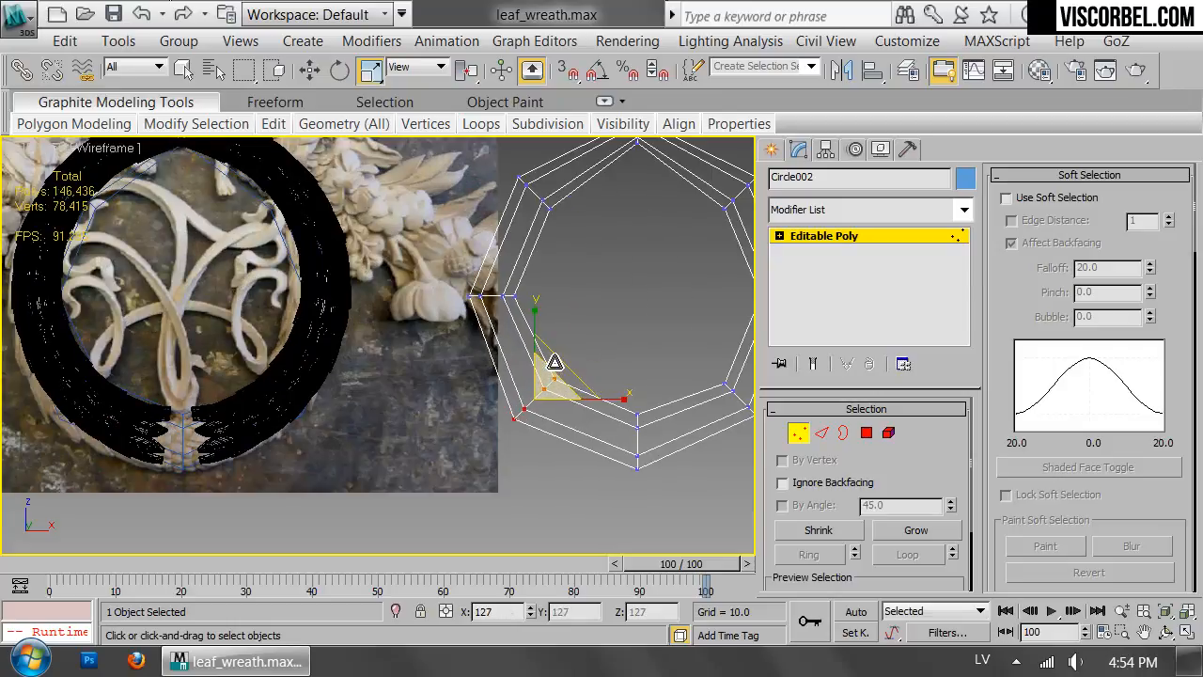
Move the cloned ring's upper-left and leftmost vertices outward so the core follows the leaf wreath's tube.
drag(444, 248, 515, 281)
middle_drag(516, 282, 601, 282)
key(w)
drag(651, 284, 707, 258)
middle_drag(706, 258, 496, 246)
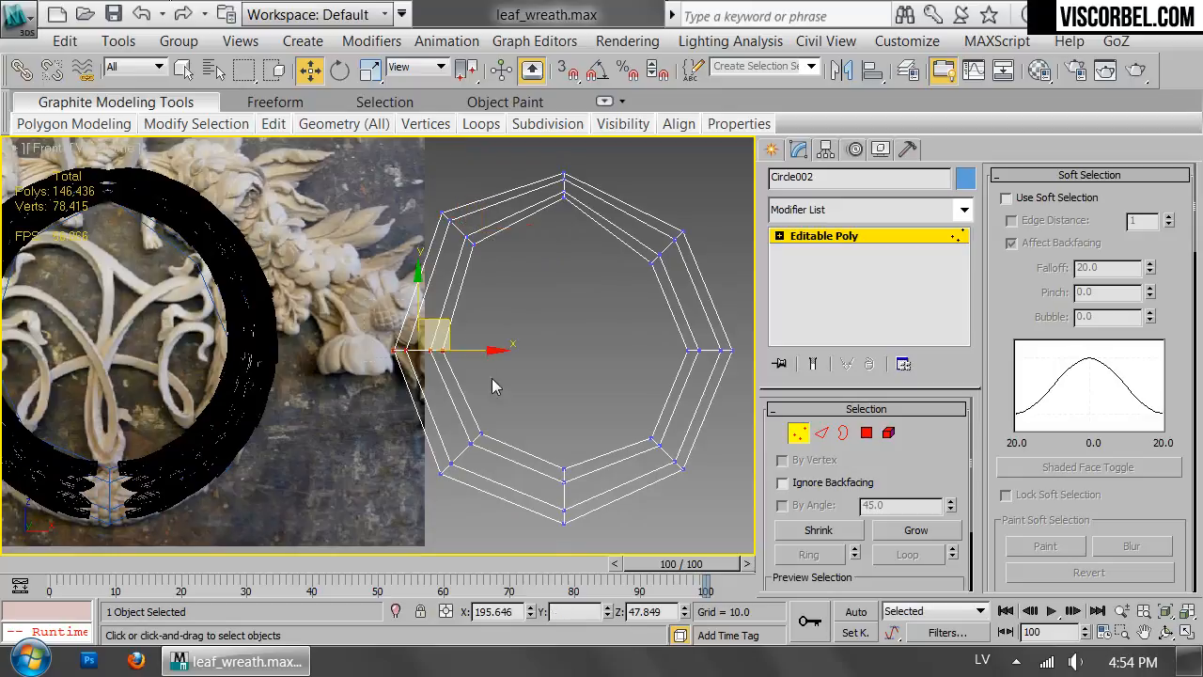
drag(495, 386, 495, 385)
middle_drag(495, 381, 692, 381)
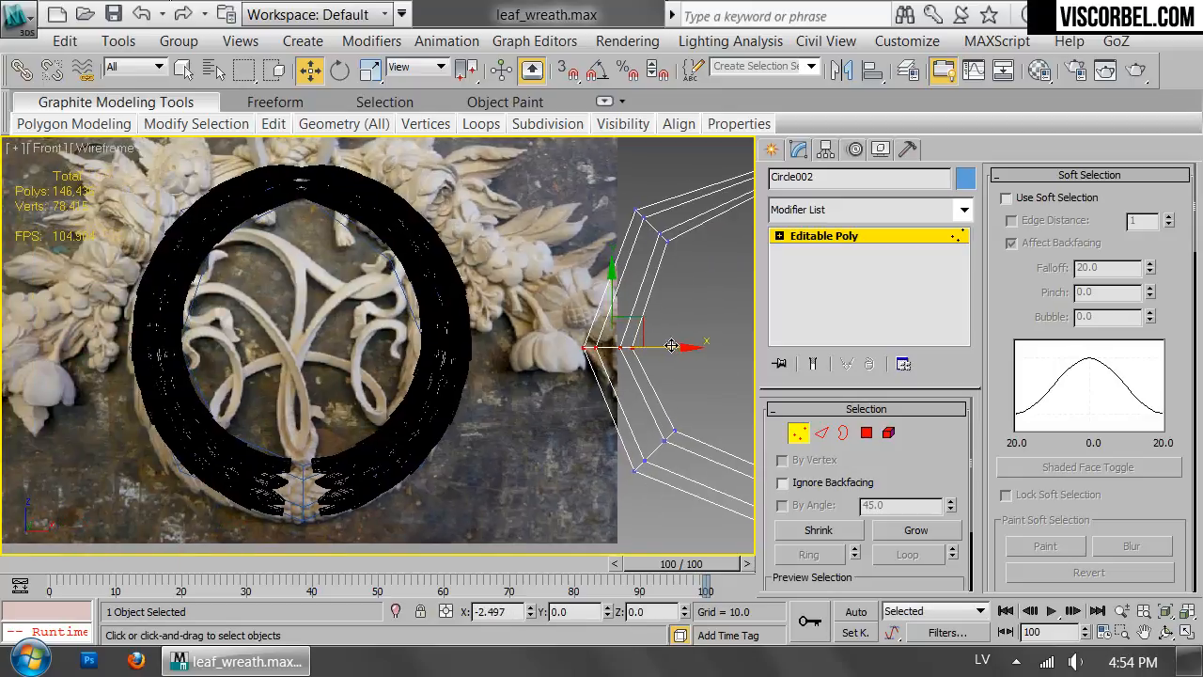
Leave vertex editing and apply a Symmetry modifier to the cloned ring.
click(881, 240)
click(874, 210)
scroll(874, 265, down, 12)
click(856, 226)
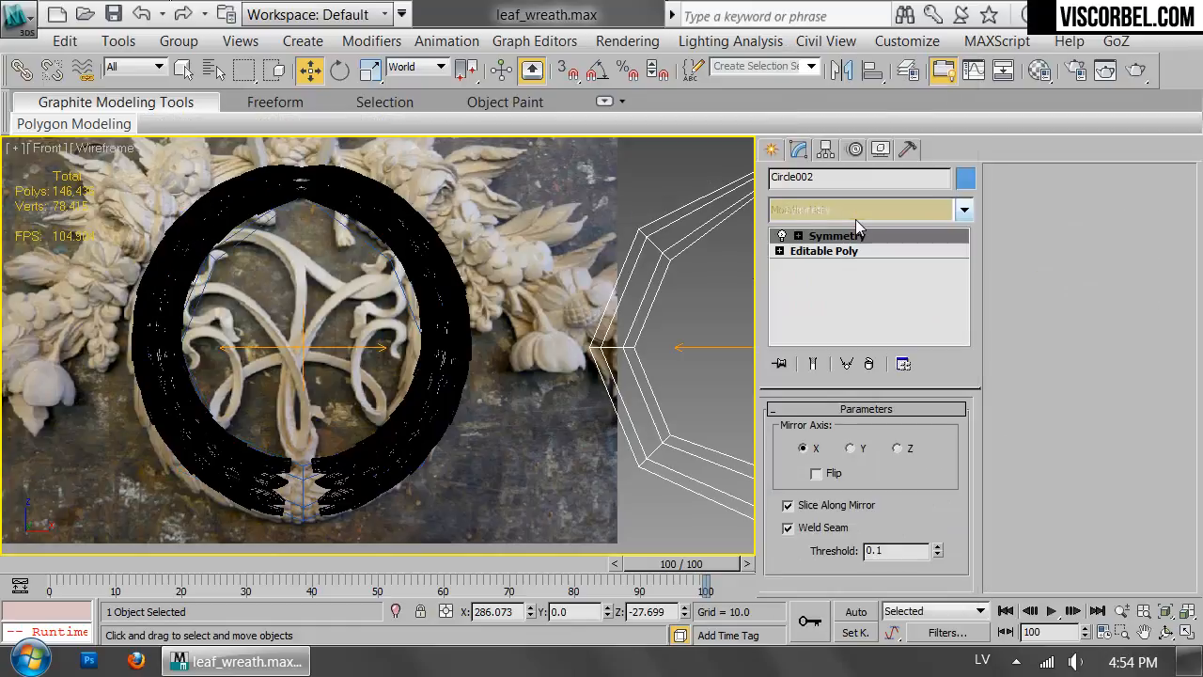
Flip the cloned ring's Symmetry direction and add a TurboSmooth modifier above it.
click(831, 472)
click(846, 210)
scroll(831, 263, down, 10)
click(829, 279)
scroll(564, 340, up, 3)
Return to the base mesh's vertices and move the cloned ring's leftmost vertices slightly outward.
click(825, 266)
middle_drag(367, 263, 647, 299)
key(1)
middle_drag(551, 355, 461, 366)
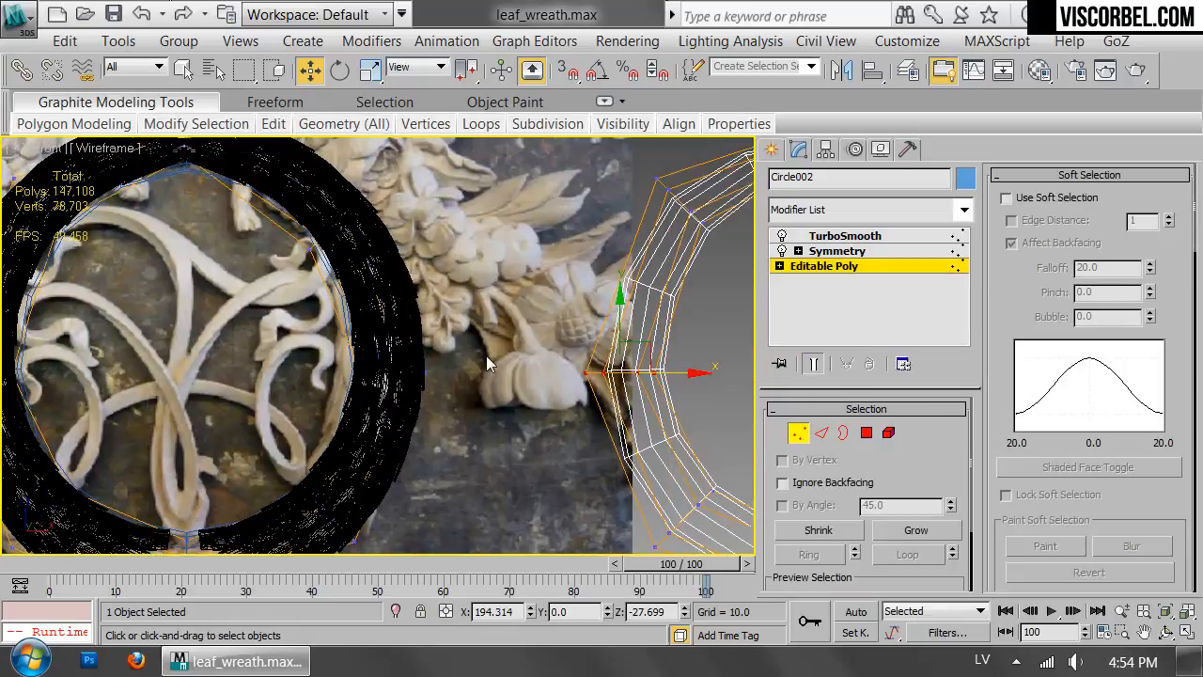
click(660, 374)
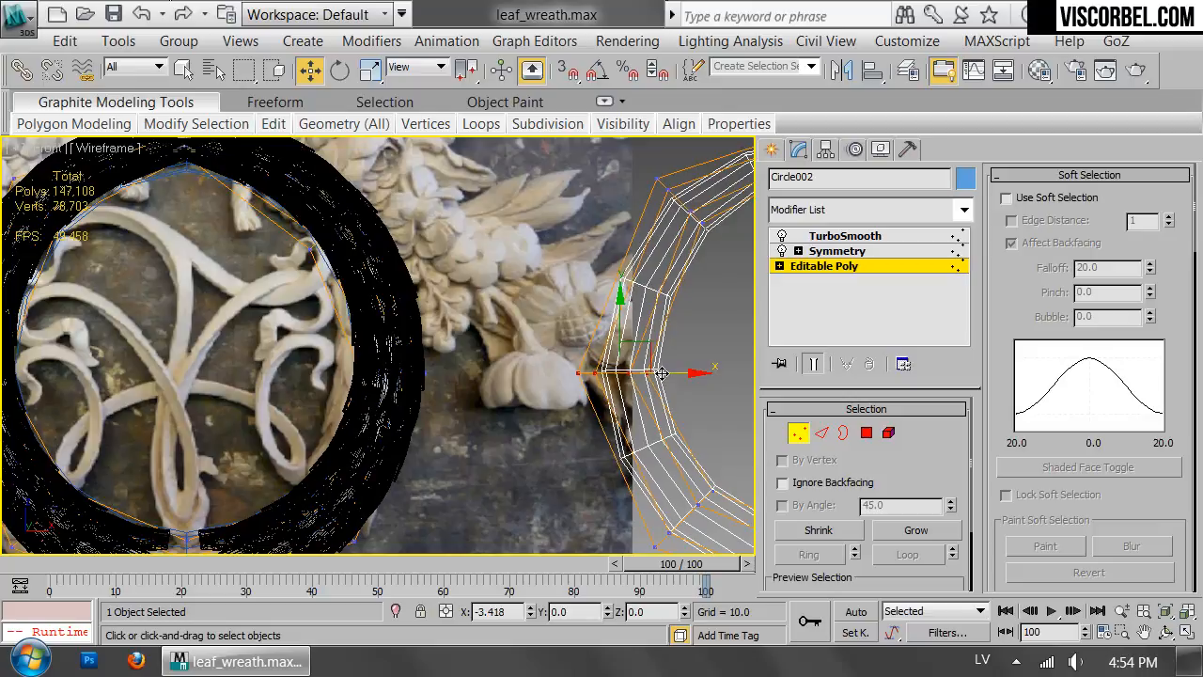
drag(660, 374, 655, 374)
Reposition and rescale the cloned ring's upper-left vertices in shaded display.
middle_drag(647, 240, 571, 323)
drag(559, 237, 664, 374)
middle_drag(498, 295, 641, 383)
middle_drag(749, 352, 710, 355)
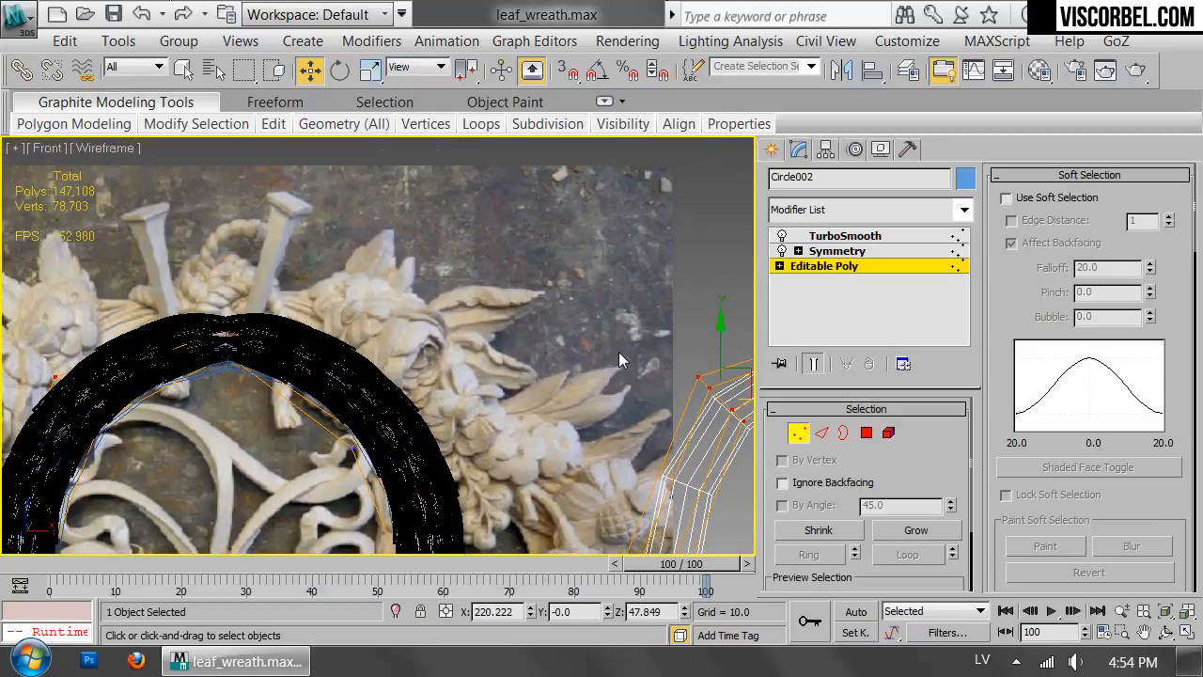
key(F3)
middle_drag(619, 356, 614, 323)
drag(733, 334, 717, 371)
key(r)
middle_drag(717, 372, 487, 366)
Raise the cloned ring's top vertices slightly and rescale them.
click(637, 299)
key(w)
middle_drag(630, 245, 710, 281)
drag(714, 265, 714, 254)
key(r)
drag(725, 309, 709, 266)
key(w)
Rescale the vertices at the bottom of the cloned ring.
middle_drag(610, 390, 527, 188)
scroll(585, 315, down, 2)
drag(586, 318, 660, 468)
key(r)
drag(639, 414, 640, 369)
Adjust the cloned ring's lower-left vertices, scaling them to about 89 percent, and leave vertex editing.
key(w)
click(543, 367)
drag(559, 348, 545, 380)
key(r)
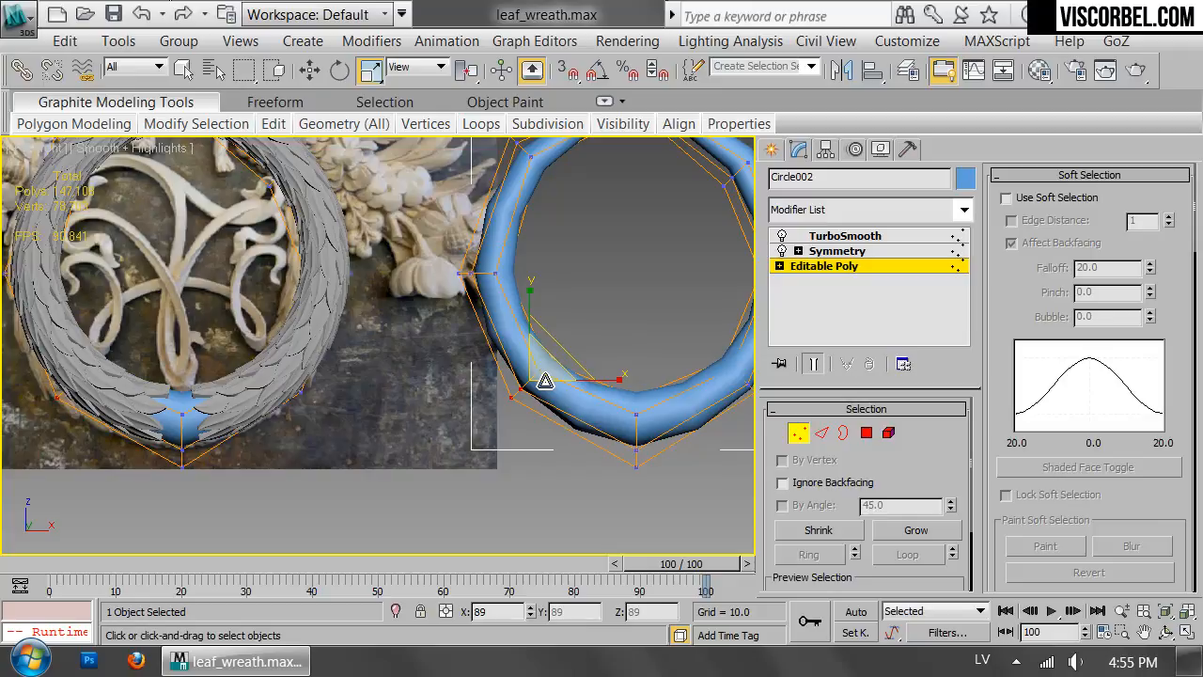
key(1)
Set the cloned ring's TurboSmooth iterations to 2 and rescale its bottom vertices slightly.
click(889, 236)
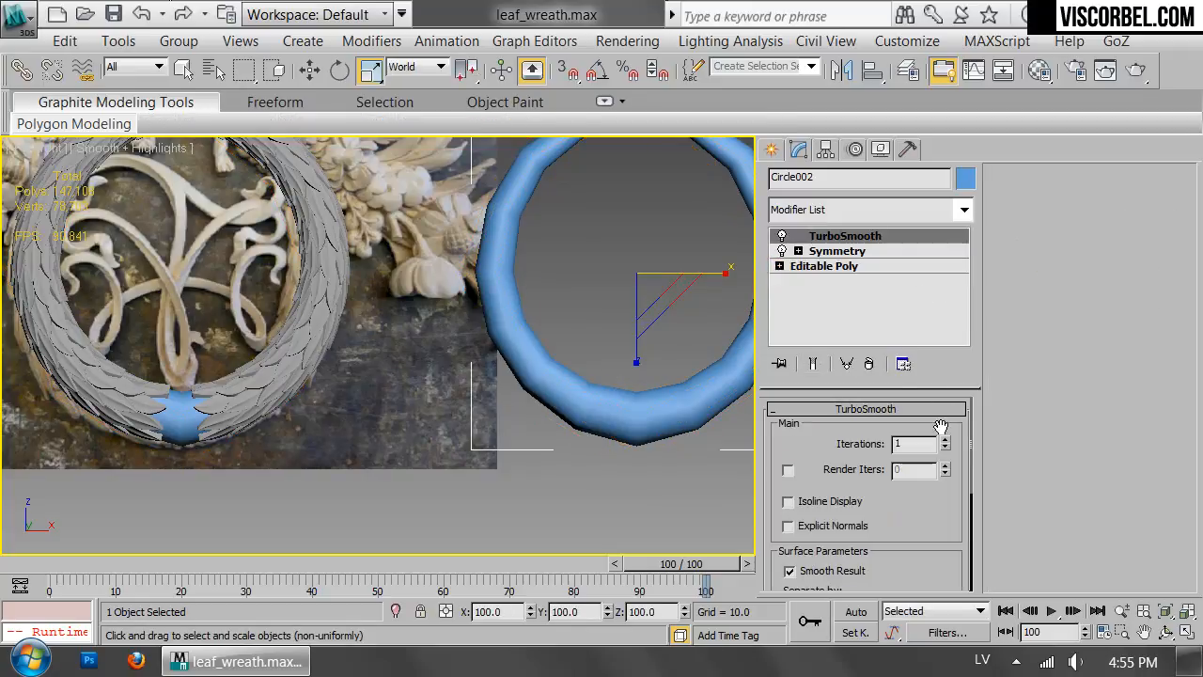
click(945, 440)
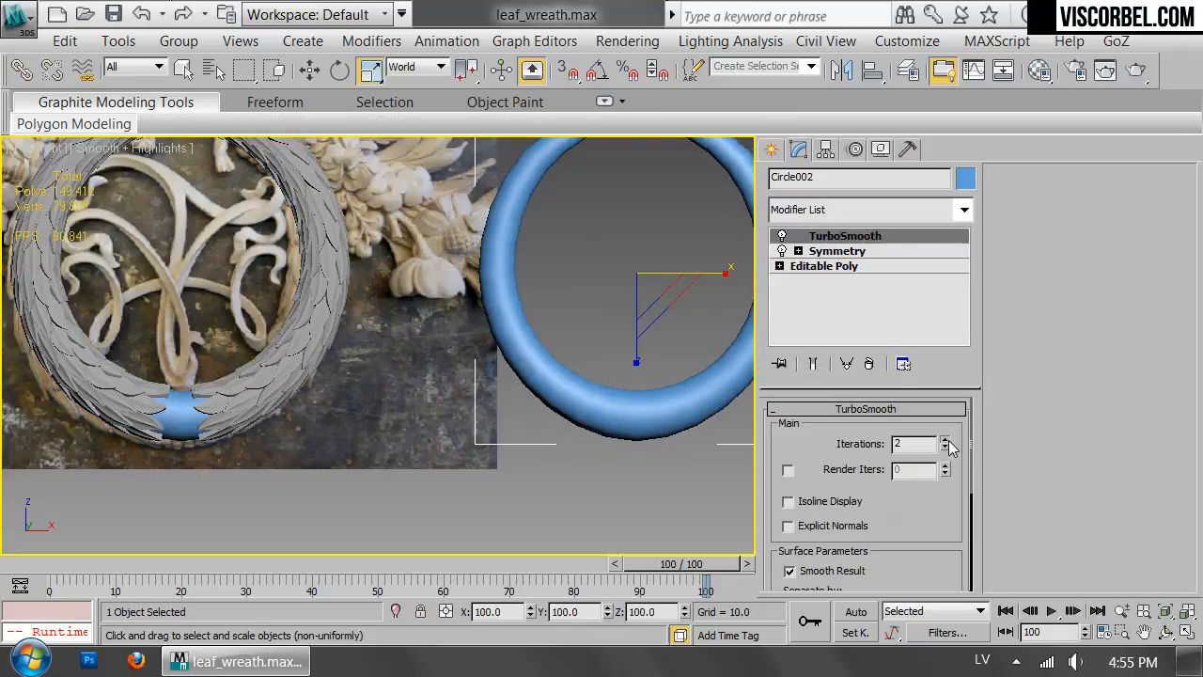
click(823, 266)
key(1)
click(639, 416)
drag(646, 422, 643, 404)
middle_drag(279, 315, 496, 286)
scroll(495, 286, up, 2)
key(1)
click(582, 454)
scroll(601, 371, down, 6)
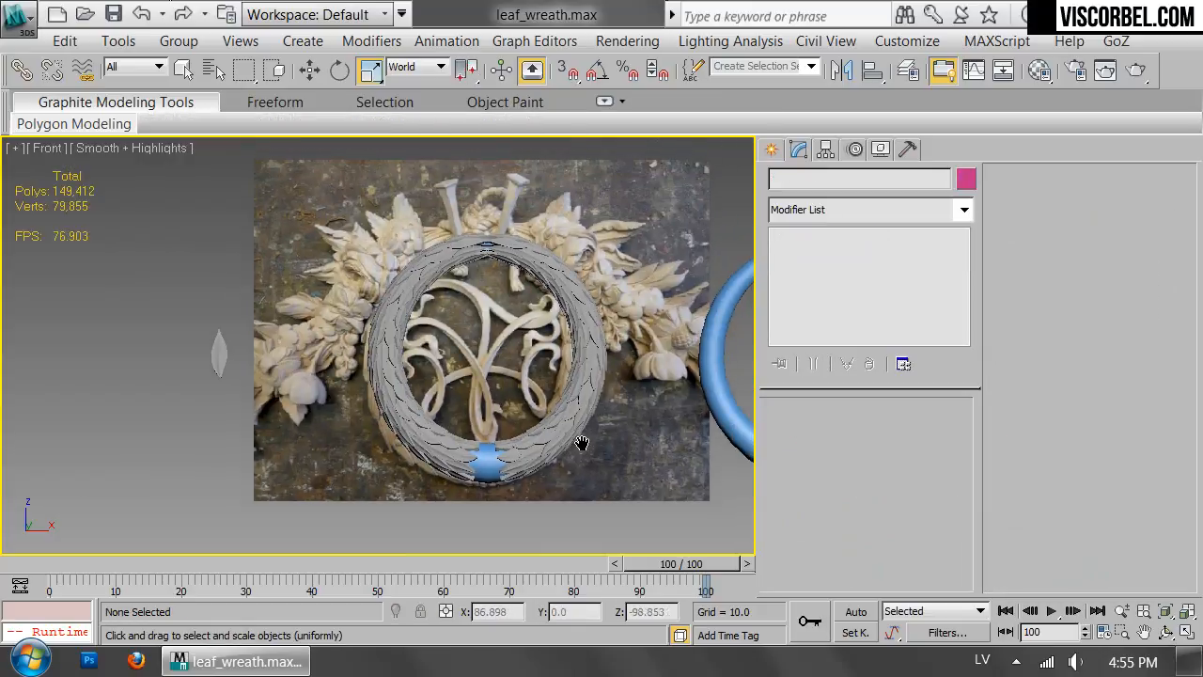
Move the core ring inside the leaf wreath by -19.45 along Y so it sits centred within the leaves.
drag(306, 165, 554, 548)
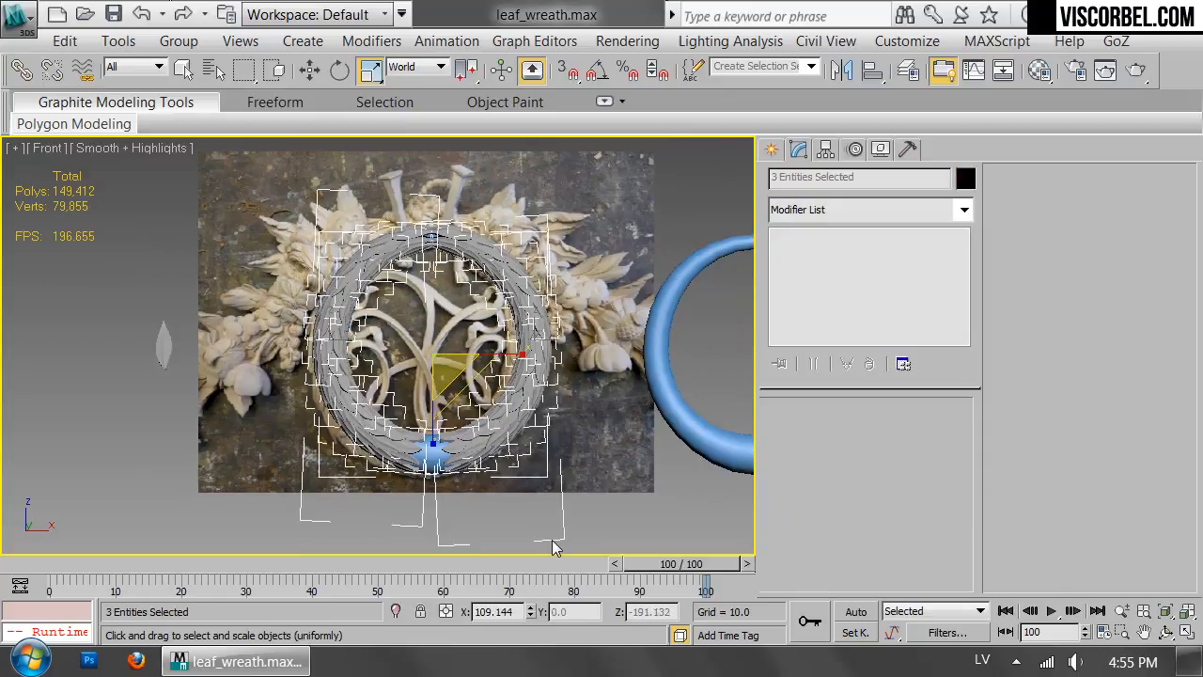
key(p)
middle_drag(451, 387, 570, 360)
click(457, 411)
key(t)
key(F3)
key(w)
drag(377, 321, 382, 342)
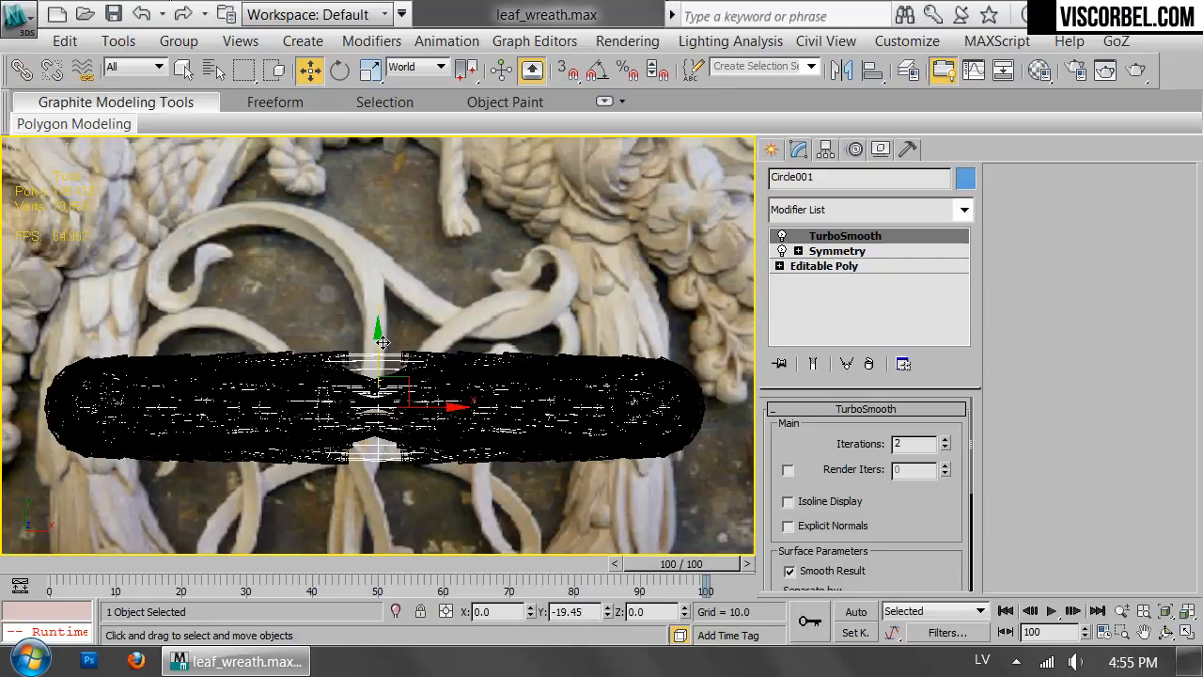
key(p)
scroll(402, 387, down, 4)
key(F3)
mouse_move(439, 413)
alt+middle_down()
mouse_move(458, 271)
mouse_move(422, 260)
mouse_move(634, 269)
mouse_move(746, 253)
mouse_move(461, 270)
alt+middle_up()
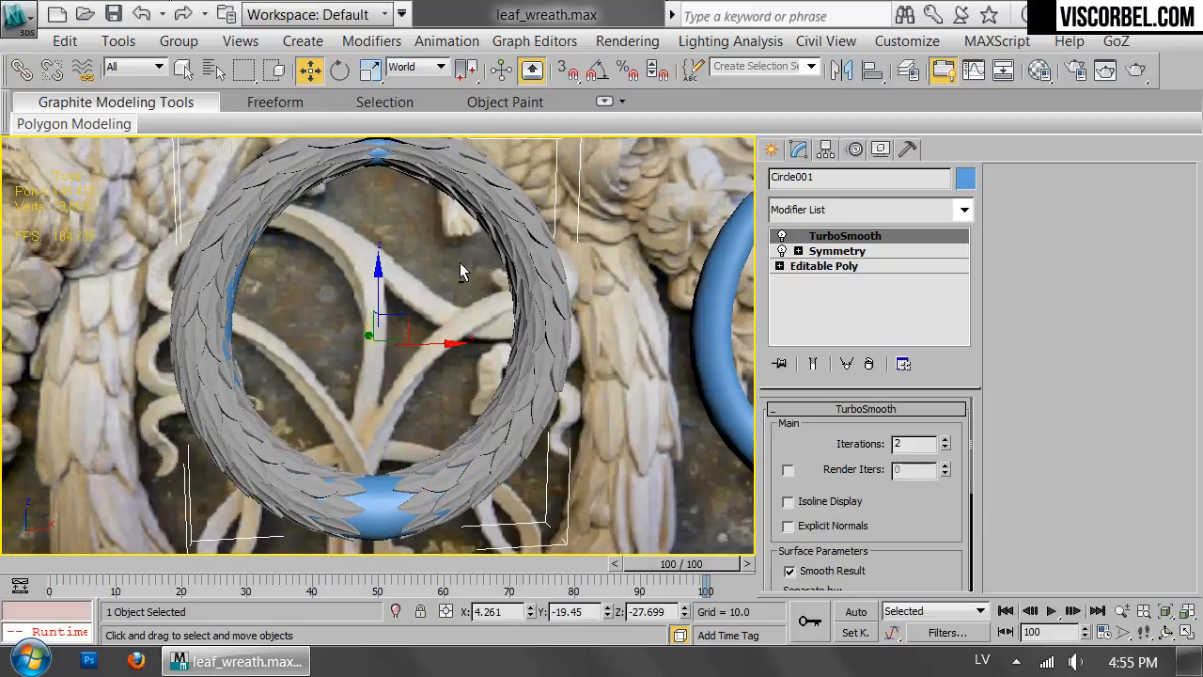
Select the cloned ring in the front view and nudge its upper-left vertices slightly outward.
key(f)
middle_drag(581, 296, 369, 285)
click(482, 248)
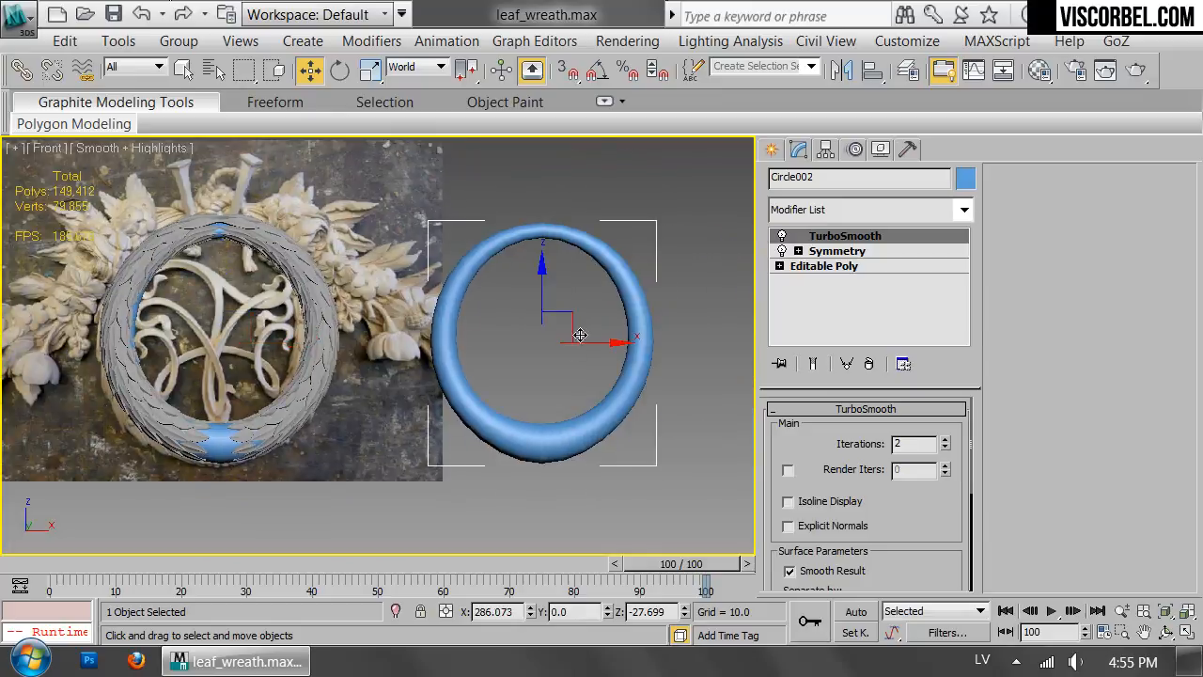
click(837, 251)
click(843, 266)
key(1)
drag(430, 259, 513, 306)
scroll(503, 342, up, 2)
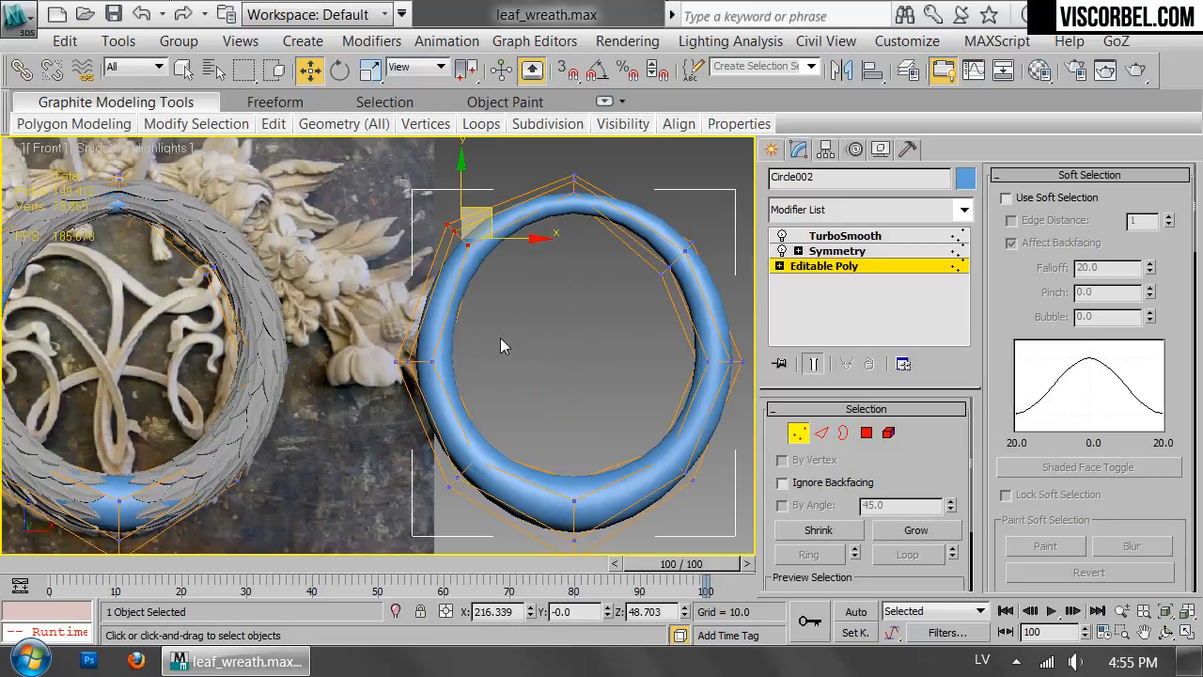
scroll(435, 257, up, 2)
middle_drag(404, 247, 567, 328)
drag(688, 309, 681, 308)
Nudge the cloned ring's leftmost vertices slightly outward and leave vertex editing.
middle_drag(428, 299, 563, 262)
scroll(636, 279, down, 2)
middle_drag(690, 351, 597, 345)
drag(538, 362, 704, 445)
drag(688, 402, 684, 399)
middle_drag(618, 416, 385, 252)
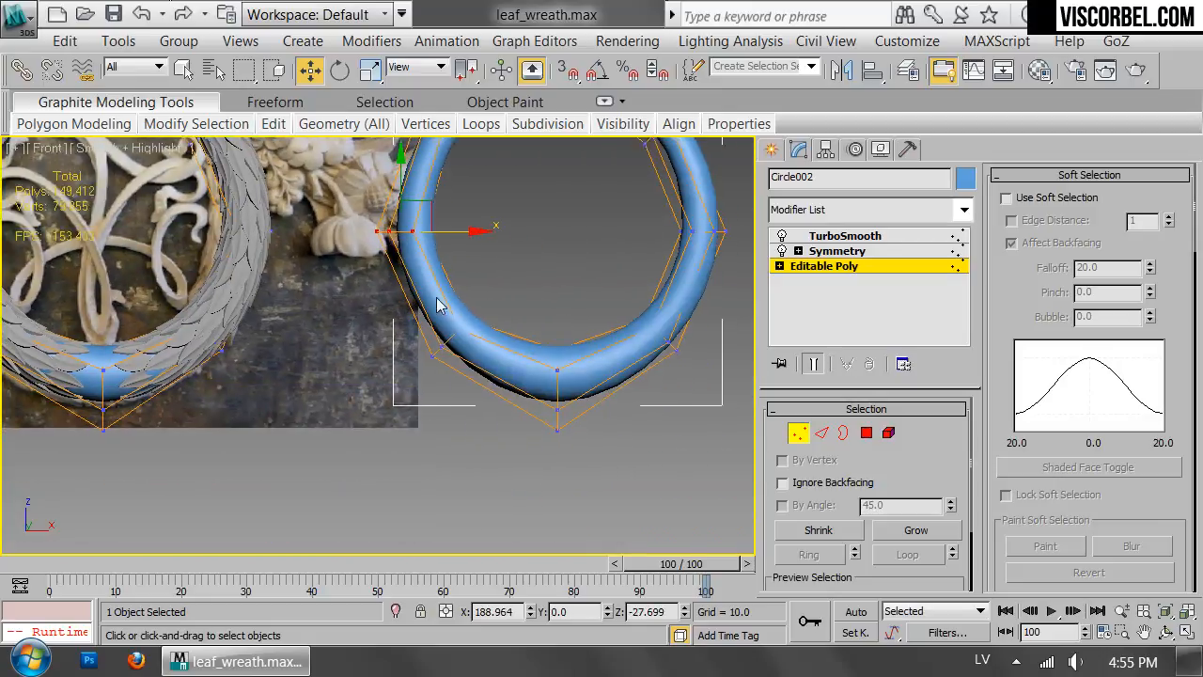
drag(579, 462, 579, 459)
key(r)
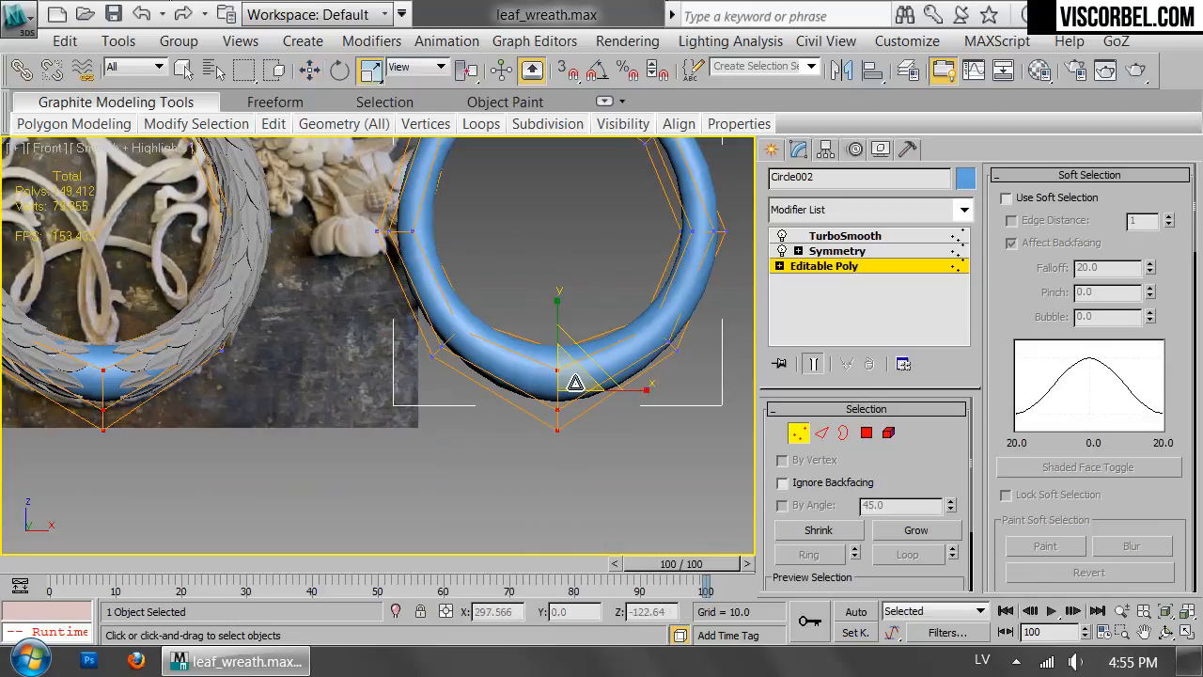
click(416, 483)
Create a sphere with a radius of about 3.9 in the gap between the leaves at the wreath's bottom.
middle_drag(322, 352, 653, 405)
scroll(652, 405, up, 6)
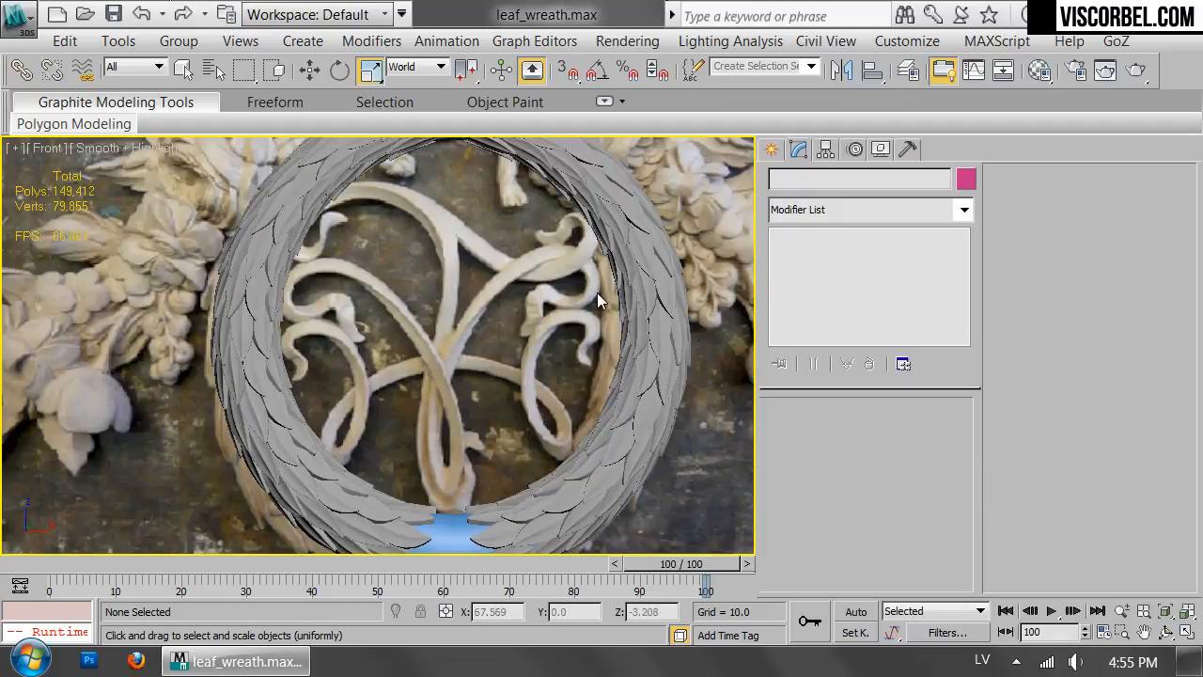
key(F3)
scroll(564, 319, up, 2)
scroll(549, 339, up, 2)
right_click(543, 353)
click(575, 331)
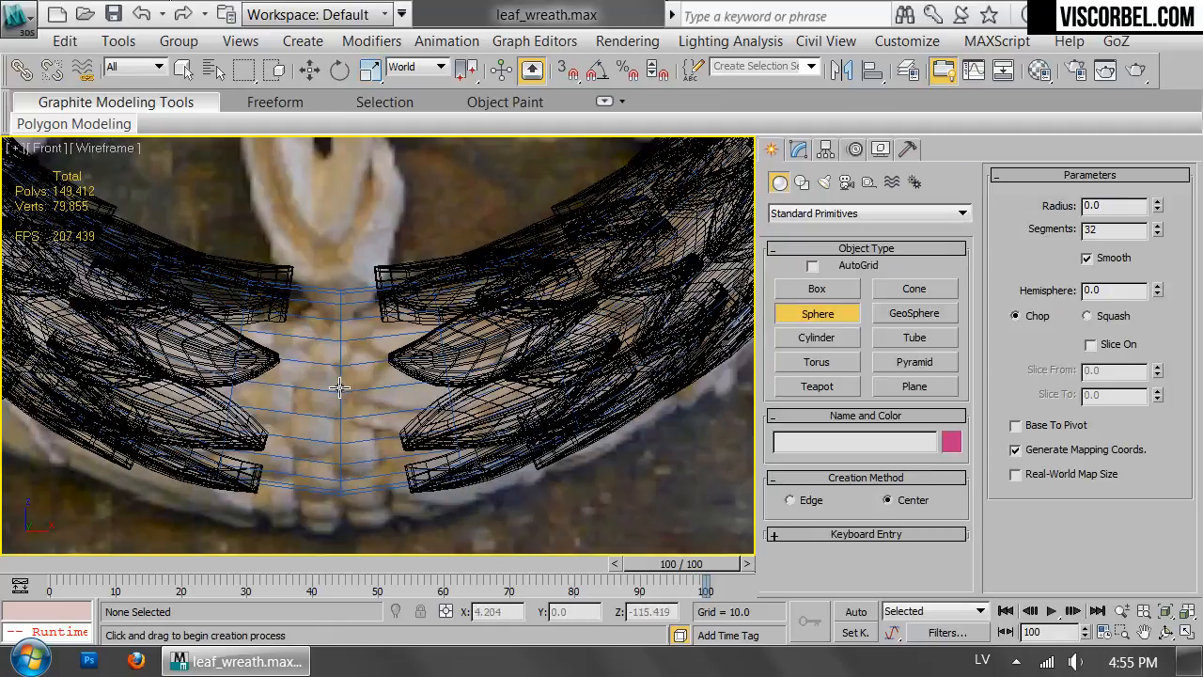
drag(340, 389, 349, 414)
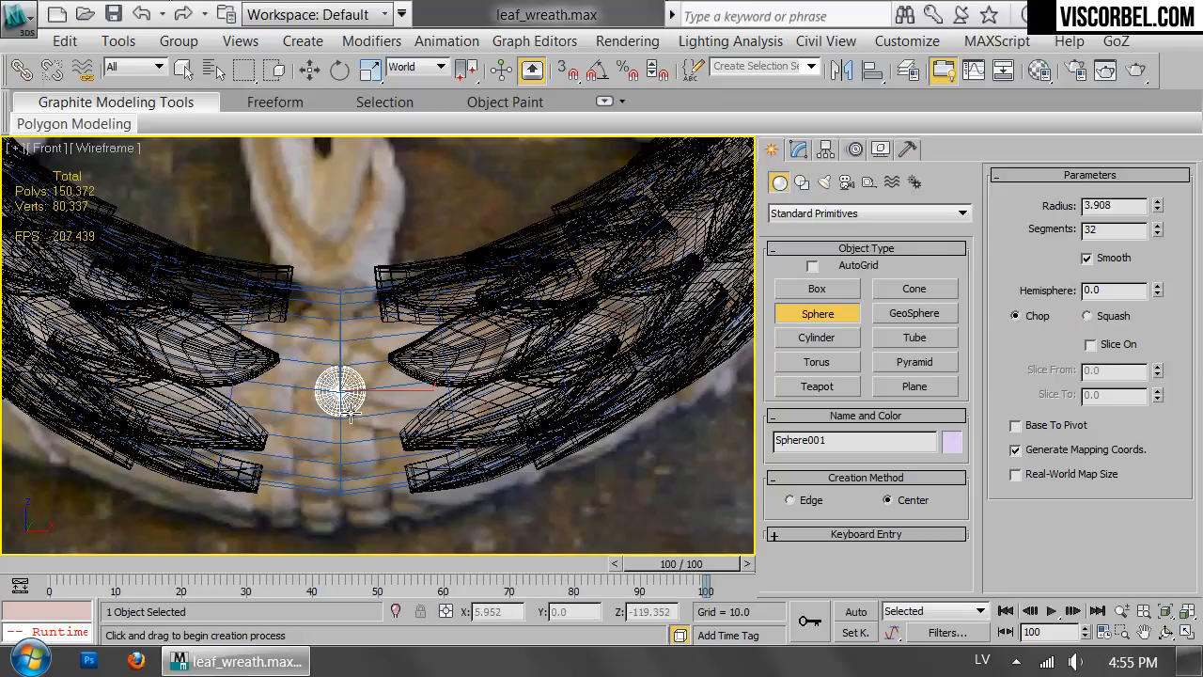
Reduce the new sphere's segments to 12, working in a left wireframe view.
key(l)
scroll(376, 329, up, 6)
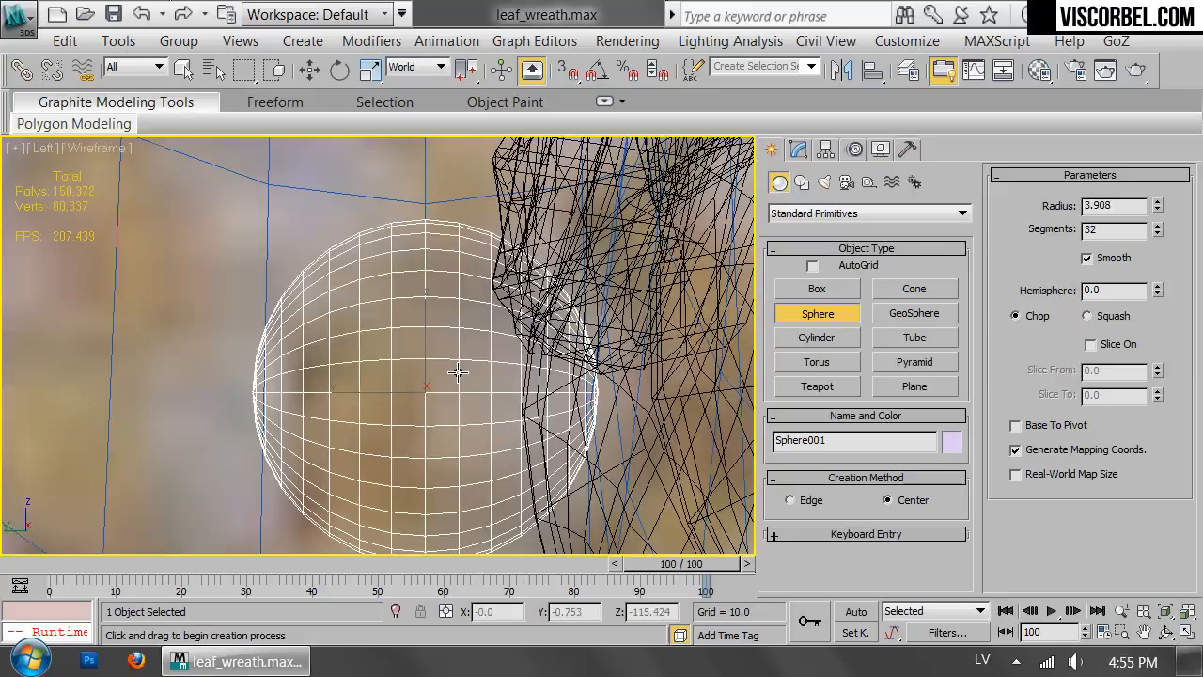
scroll(460, 367, down, 4)
scroll(489, 343, up, 4)
key(w)
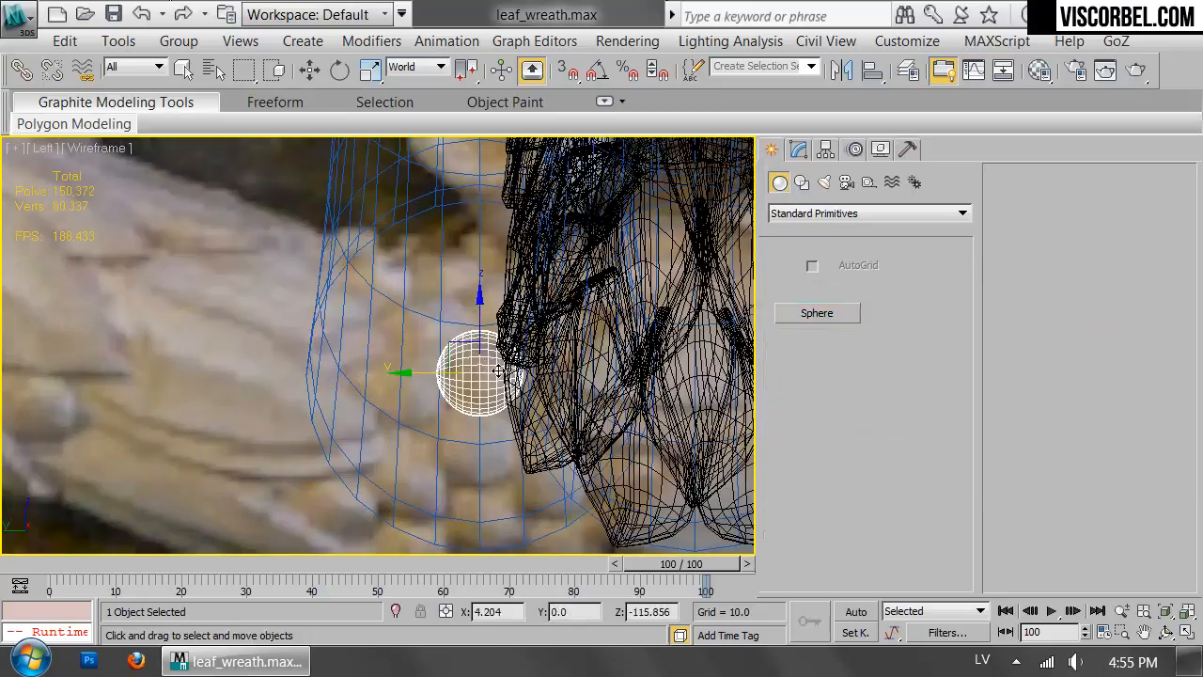
click(797, 148)
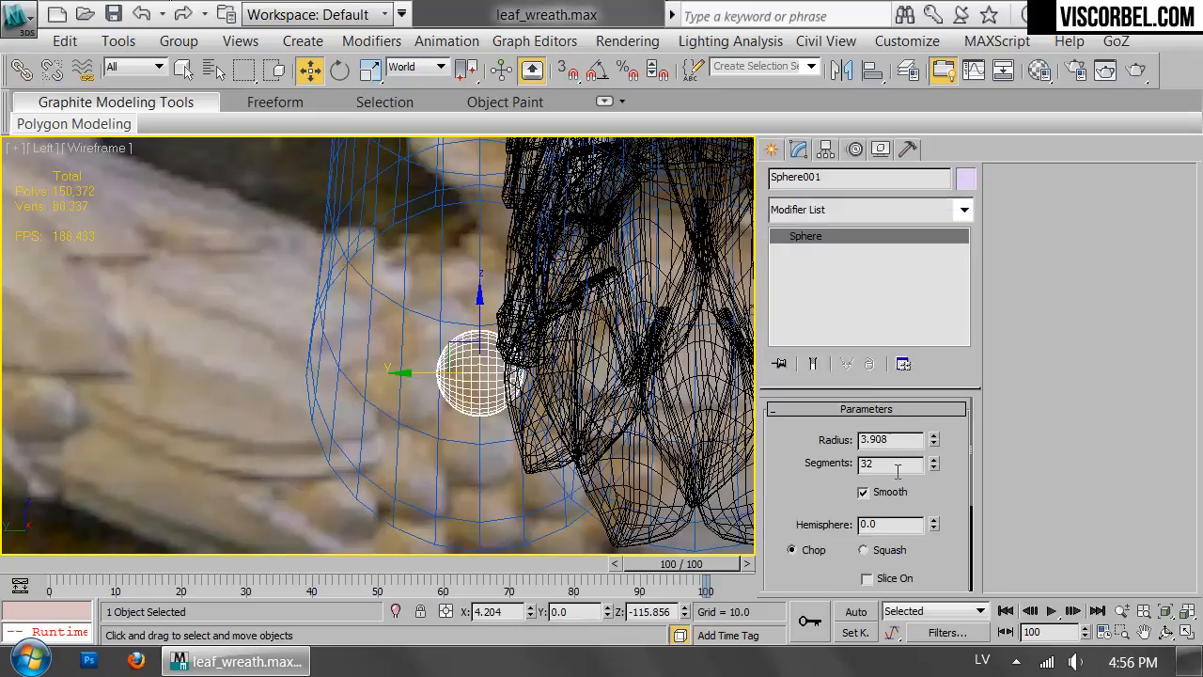
text(6)
key(Return)
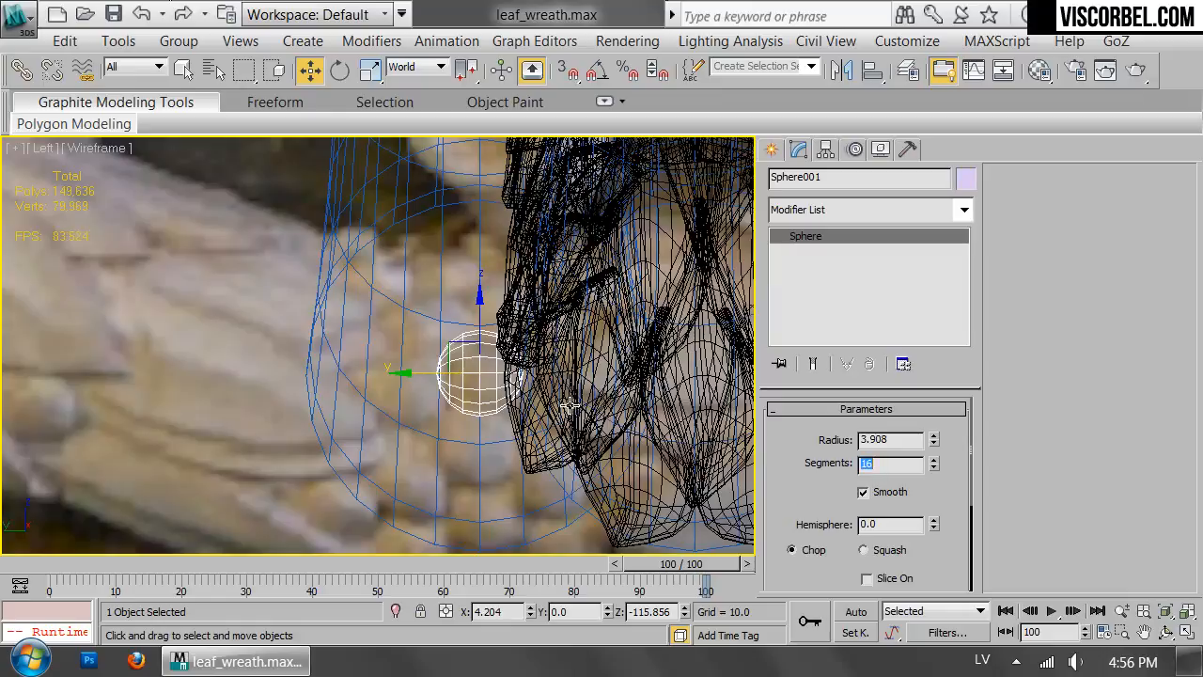
key(Return)
Move the sphere to about 15.5 on Y at the core's surface and flatten it to about 78 percent in depth.
drag(407, 383, 236, 385)
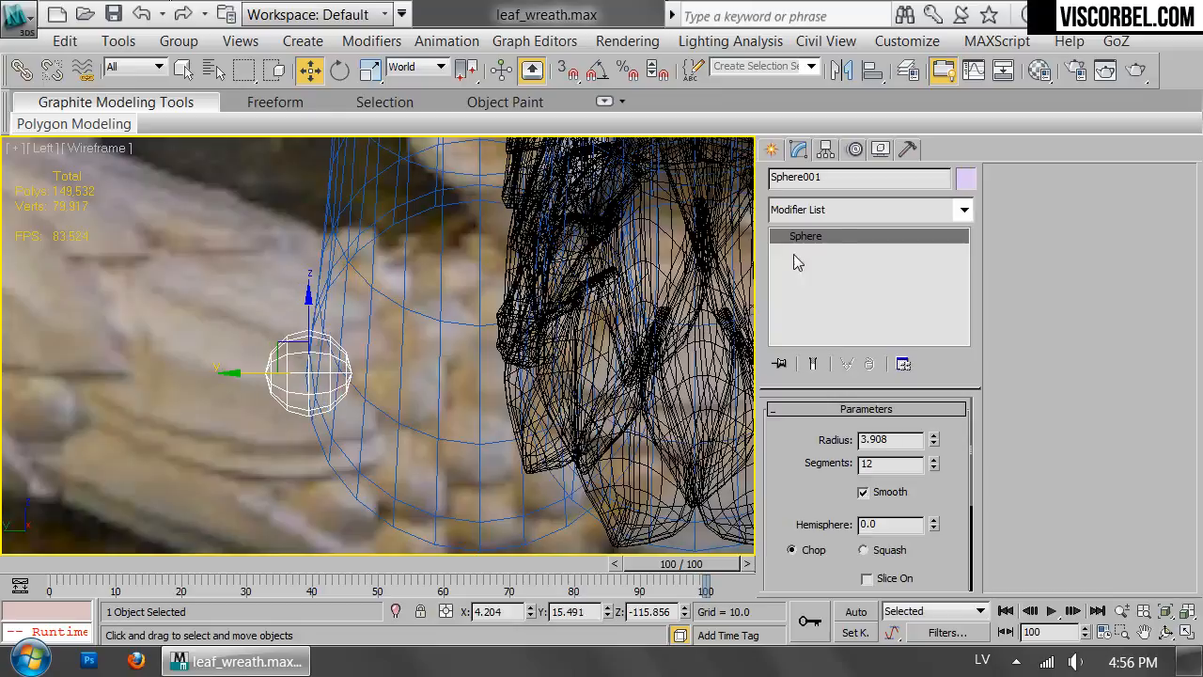
key(r)
drag(244, 369, 242, 389)
Move only the sphere's pivot to the centre of the core ring's tube, at about 0.025 on Y.
click(826, 150)
click(850, 288)
key(w)
drag(251, 374, 424, 404)
scroll(418, 469, down, 3)
middle_drag(499, 444, 548, 418)
scroll(524, 432, up, 3)
scroll(432, 372, up, 2)
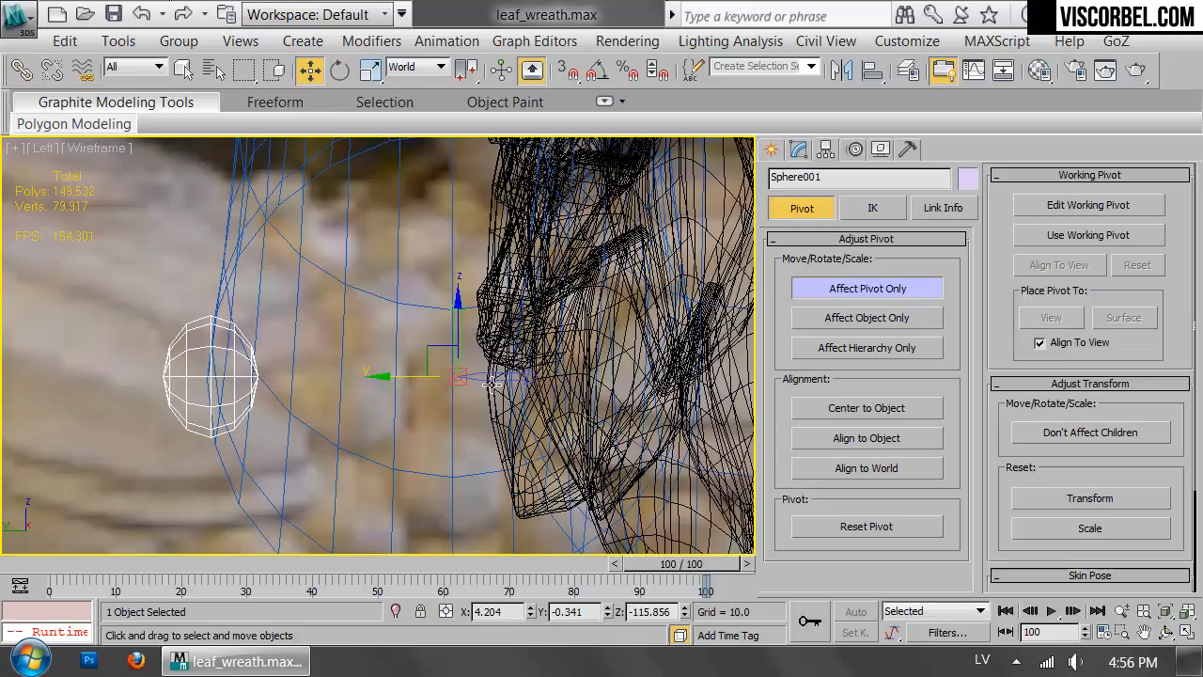
drag(390, 378, 385, 374)
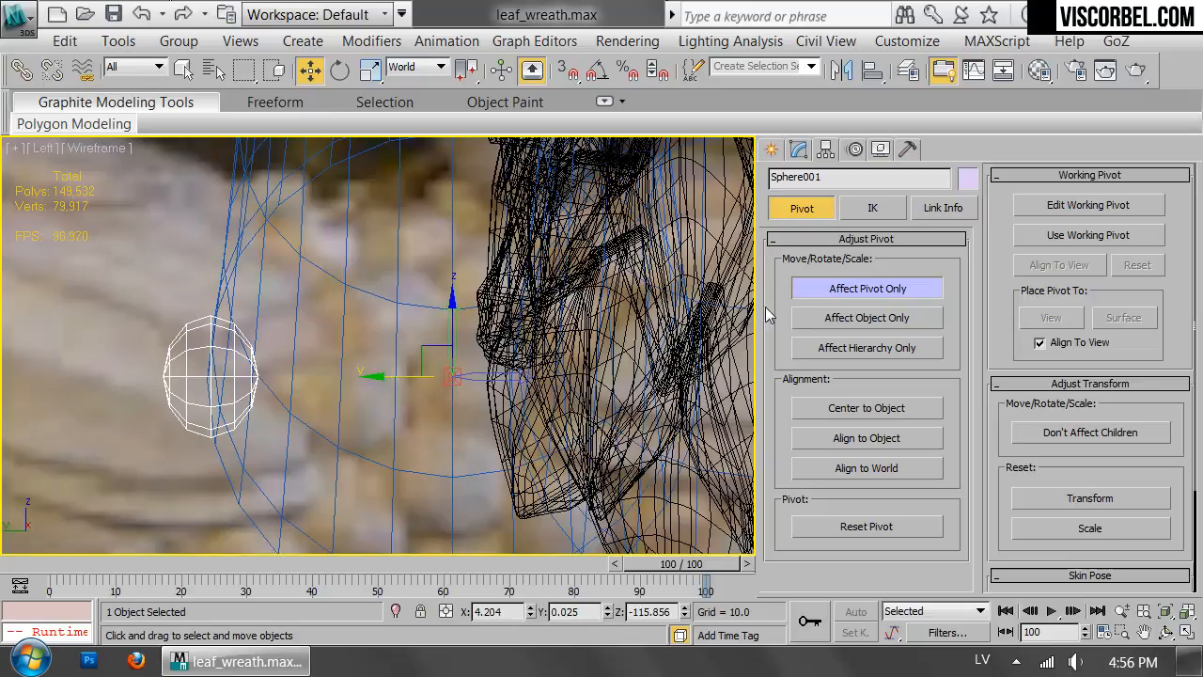
Check the sphere and its pivot in a shaded perspective view and end pivot editing.
key(e)
key(r)
key(p)
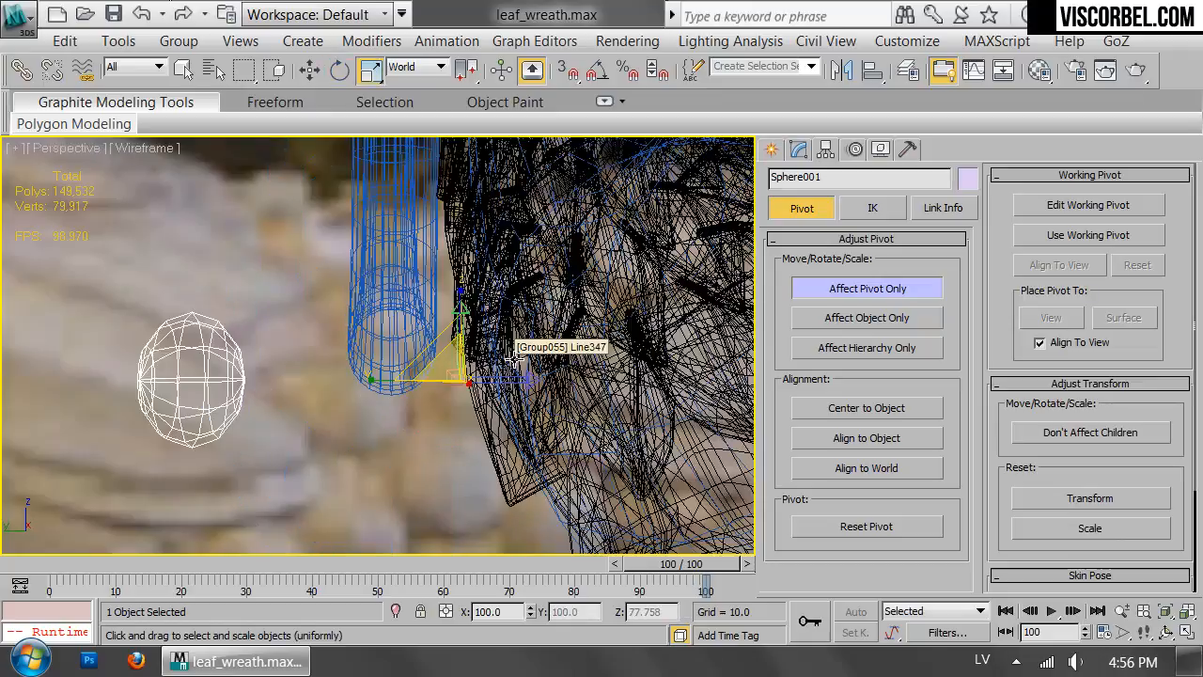
alt+middle_drag(510, 329, 491, 330)
key(F3)
alt+middle_drag(343, 380, 503, 364)
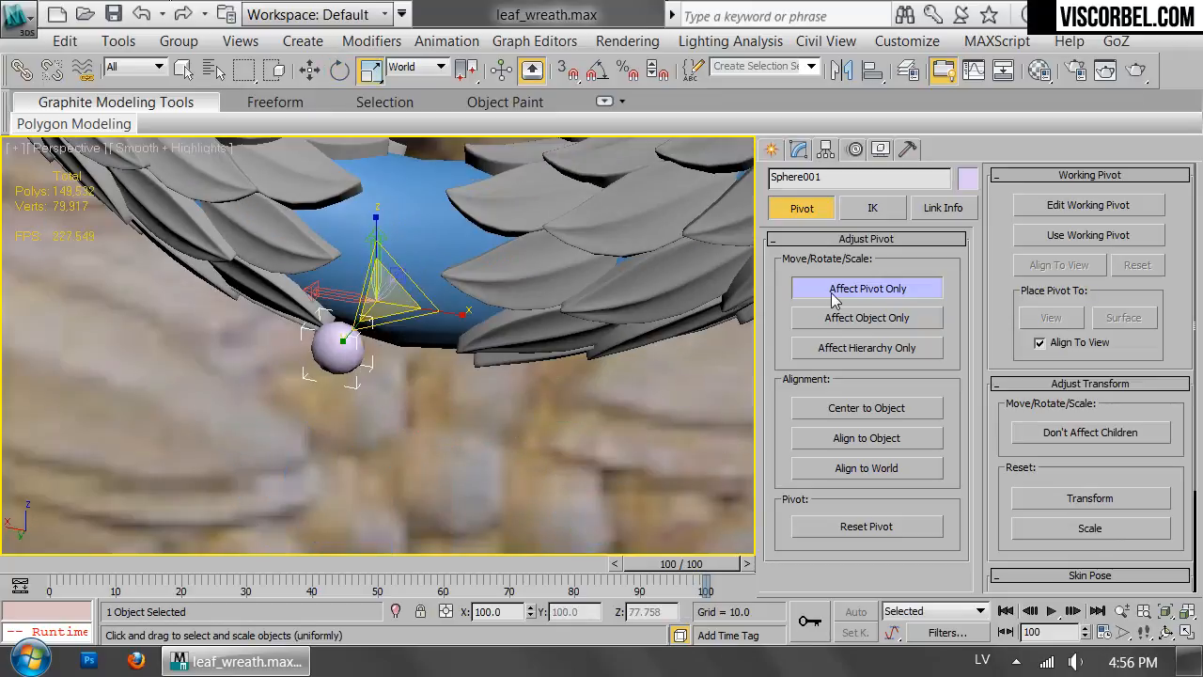
click(837, 284)
Start an Array of the sphere with total rotations of 360 degrees on X and 0 on Z.
scroll(406, 309, down, 2)
click(158, 44)
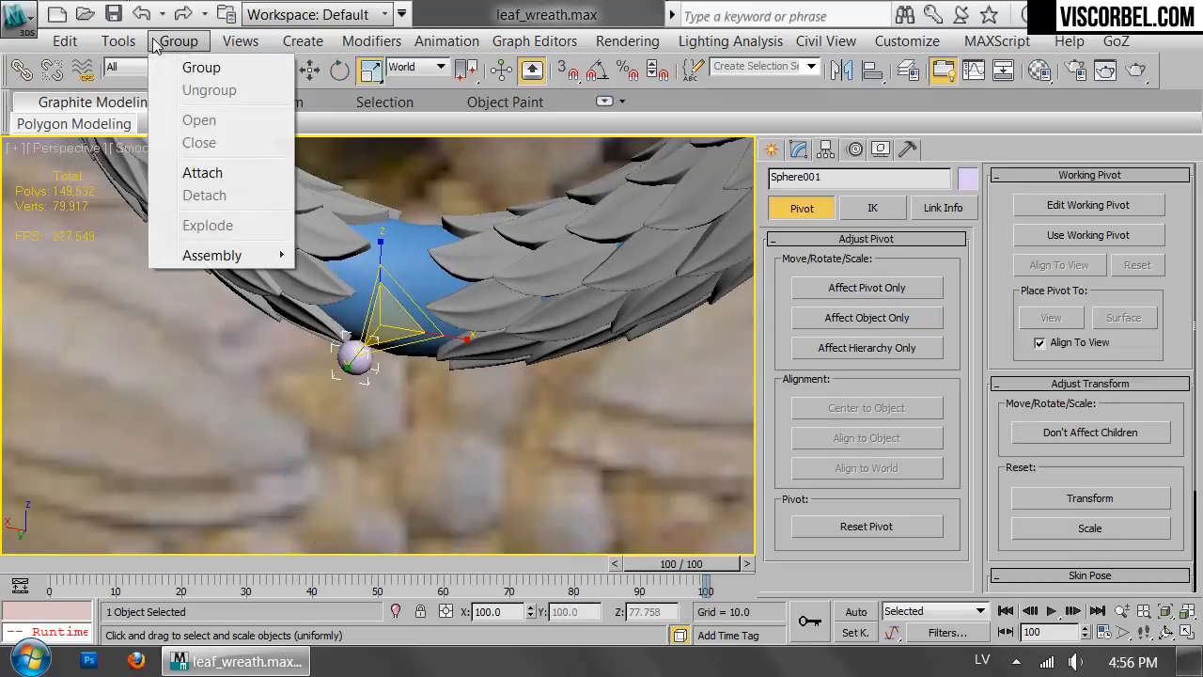
mouse_move(131, 51)
click(219, 300)
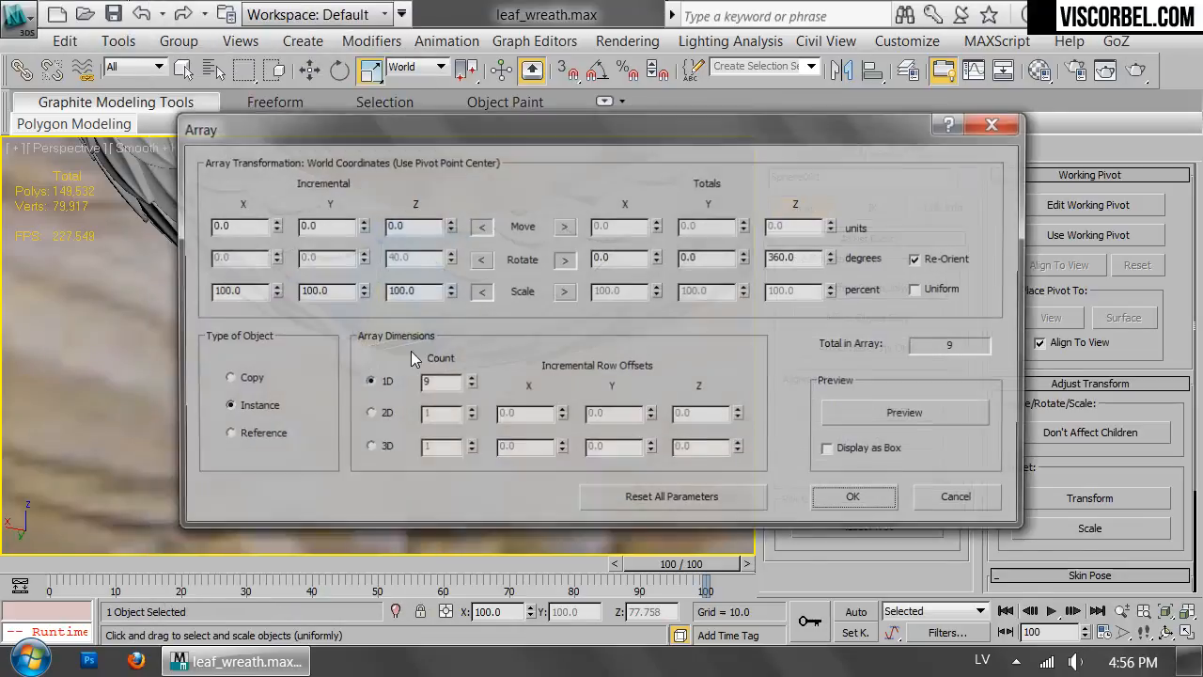
click(564, 226)
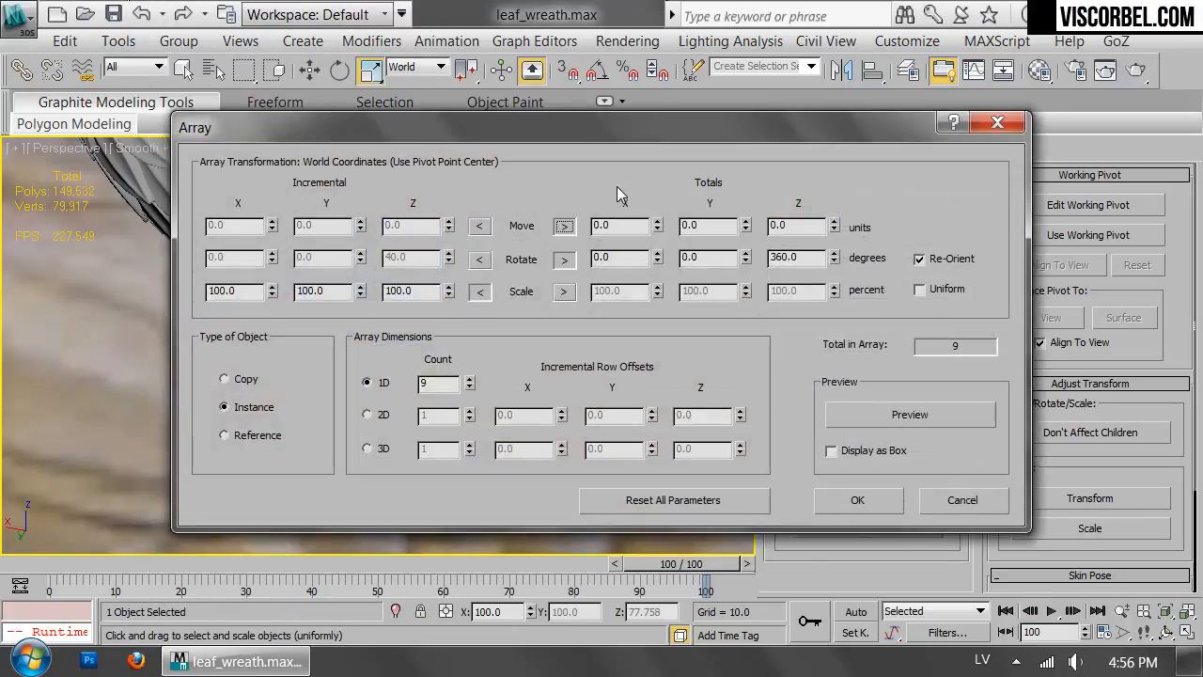
click(565, 261)
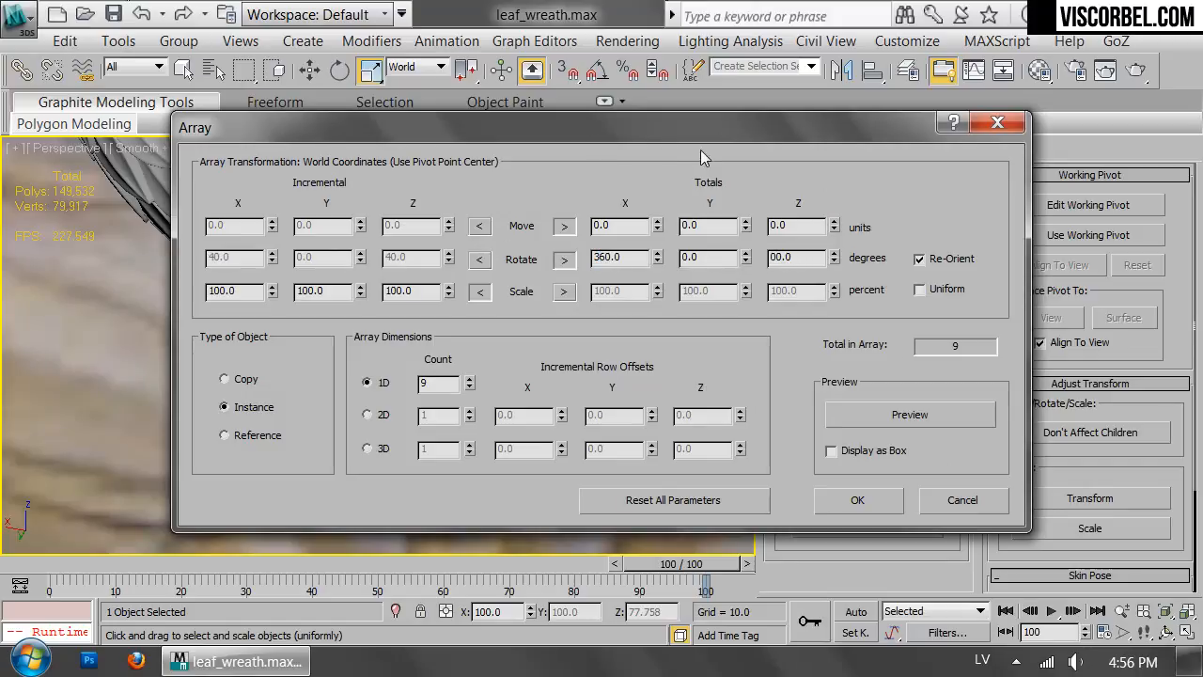
drag(637, 140, 1054, 227)
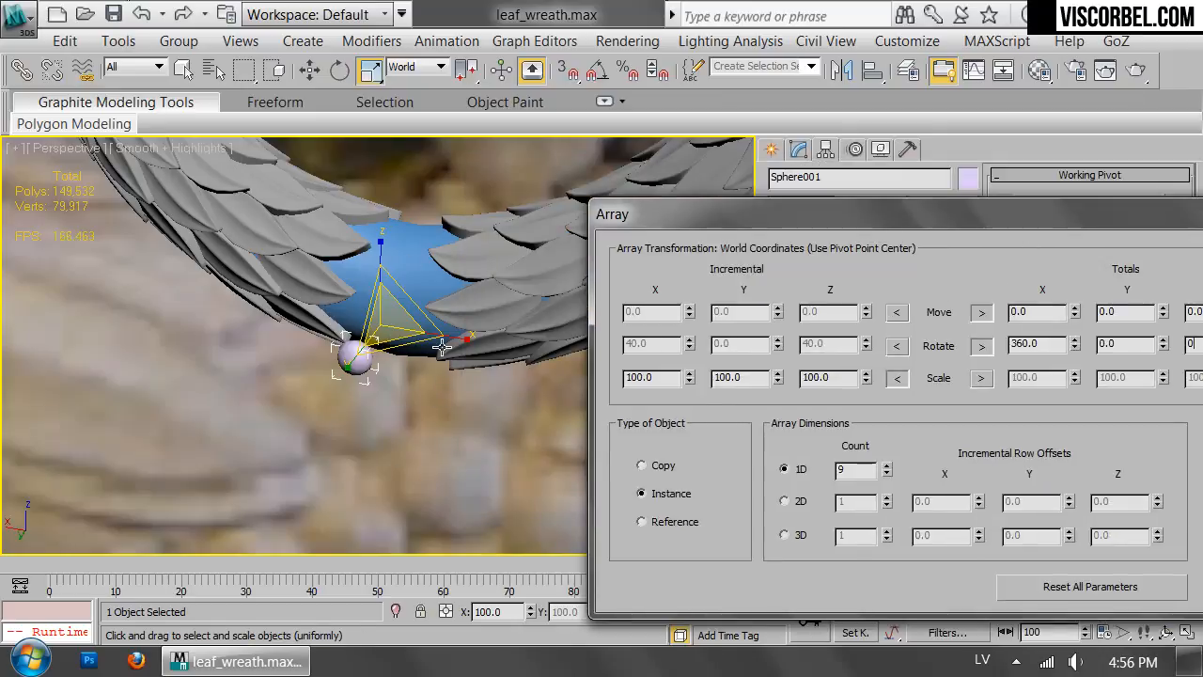
drag(1069, 225, 953, 180)
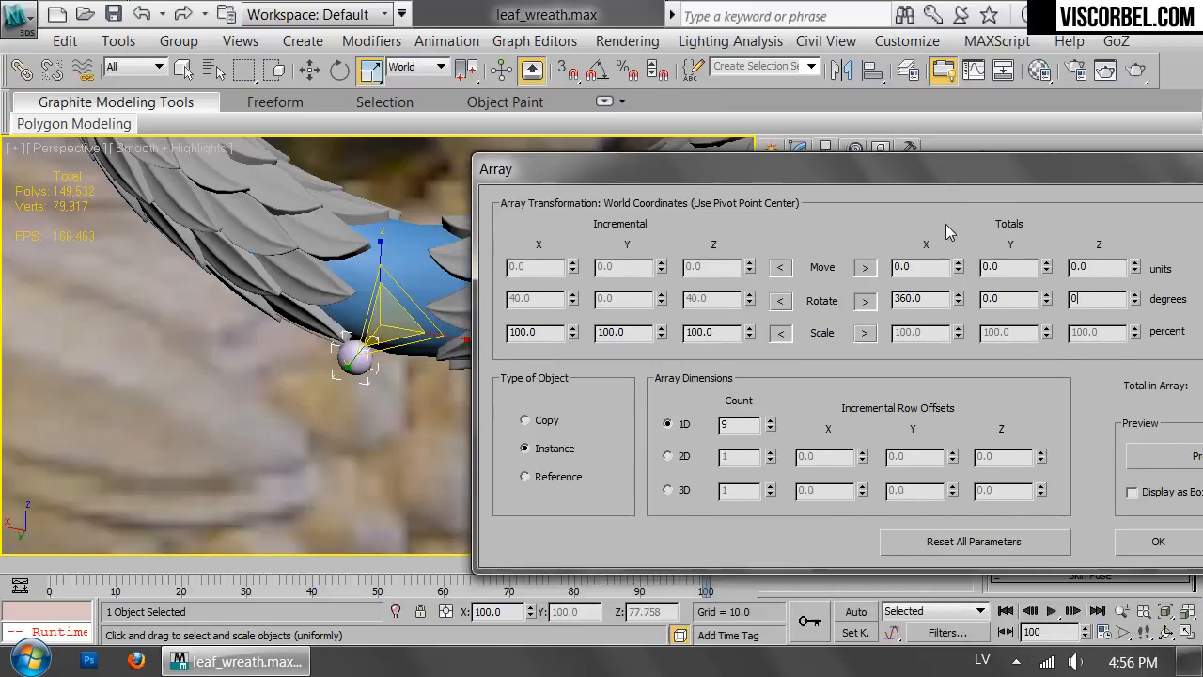
Preview the array, raise its 1D count to 13, and create the sphere instances around the core.
click(1156, 462)
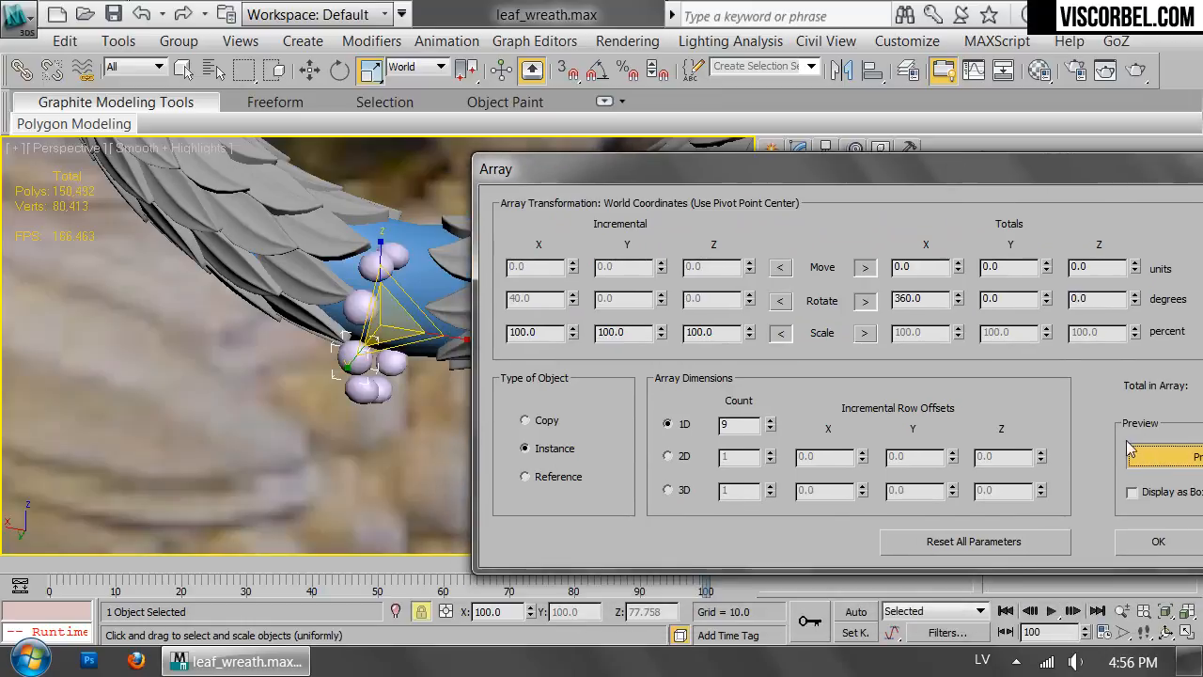
click(770, 422)
click(770, 422)
click(769, 422)
click(770, 422)
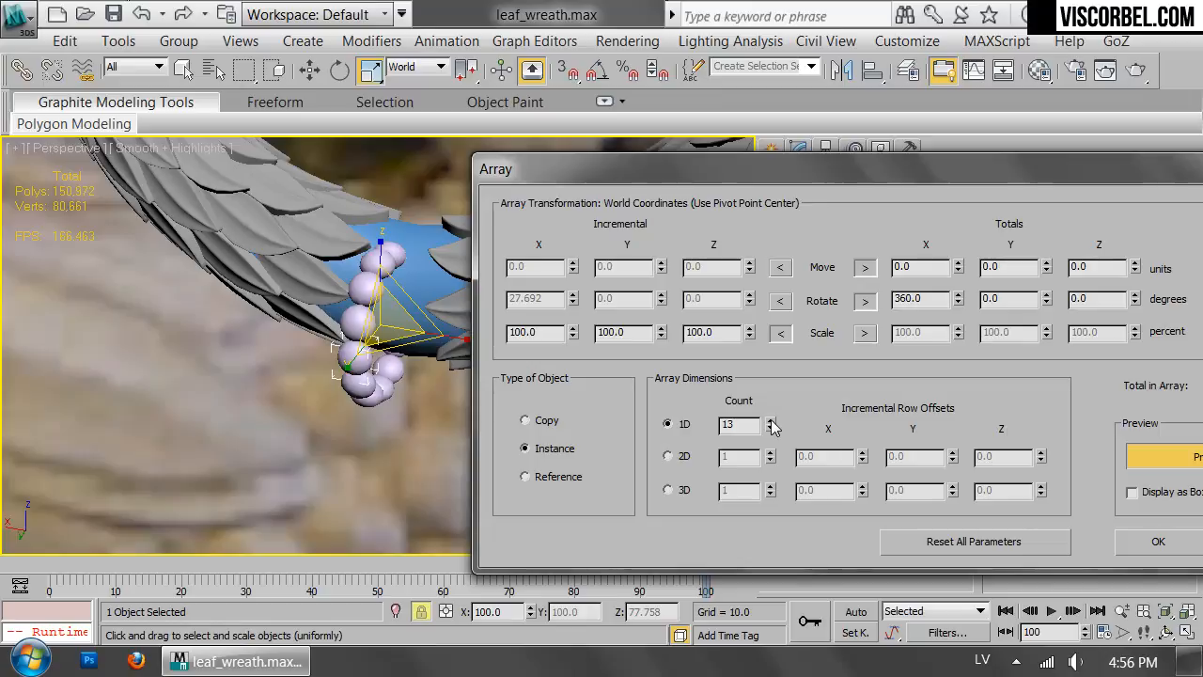
click(1156, 546)
Select all instances of the arrayed sphere and move the bead ring around the core at the wreath's bottom gap.
alt+middle_drag(563, 394, 423, 314)
click(65, 40)
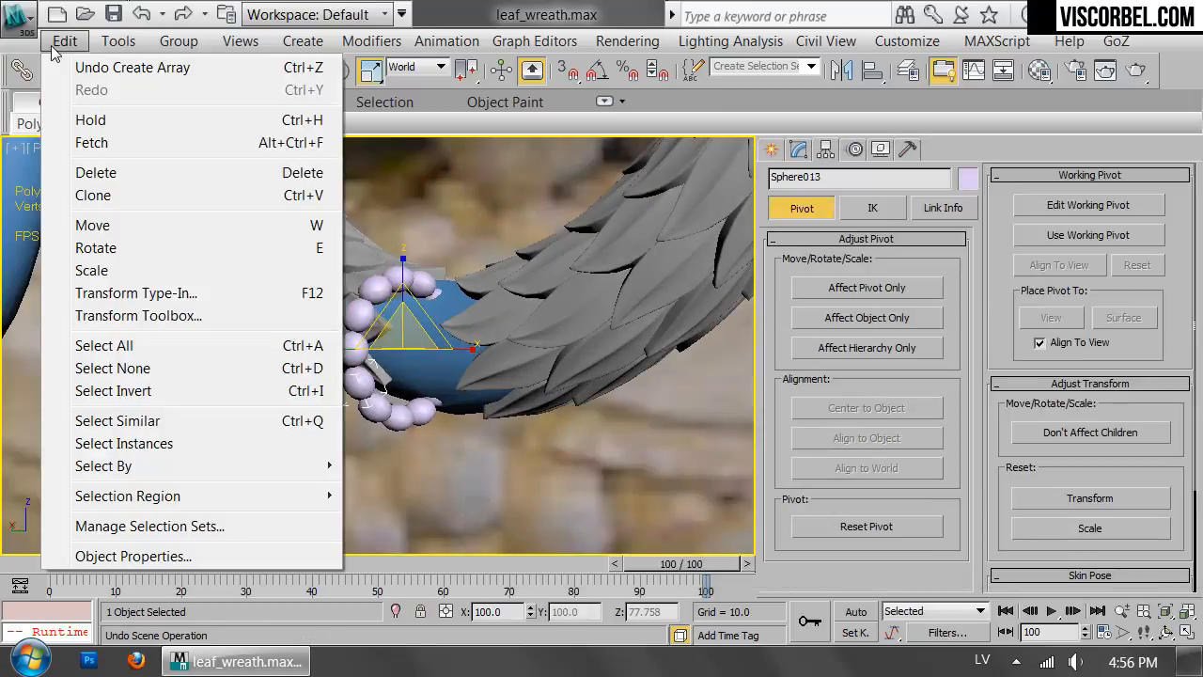
click(131, 446)
alt+middle_drag(446, 381, 387, 422)
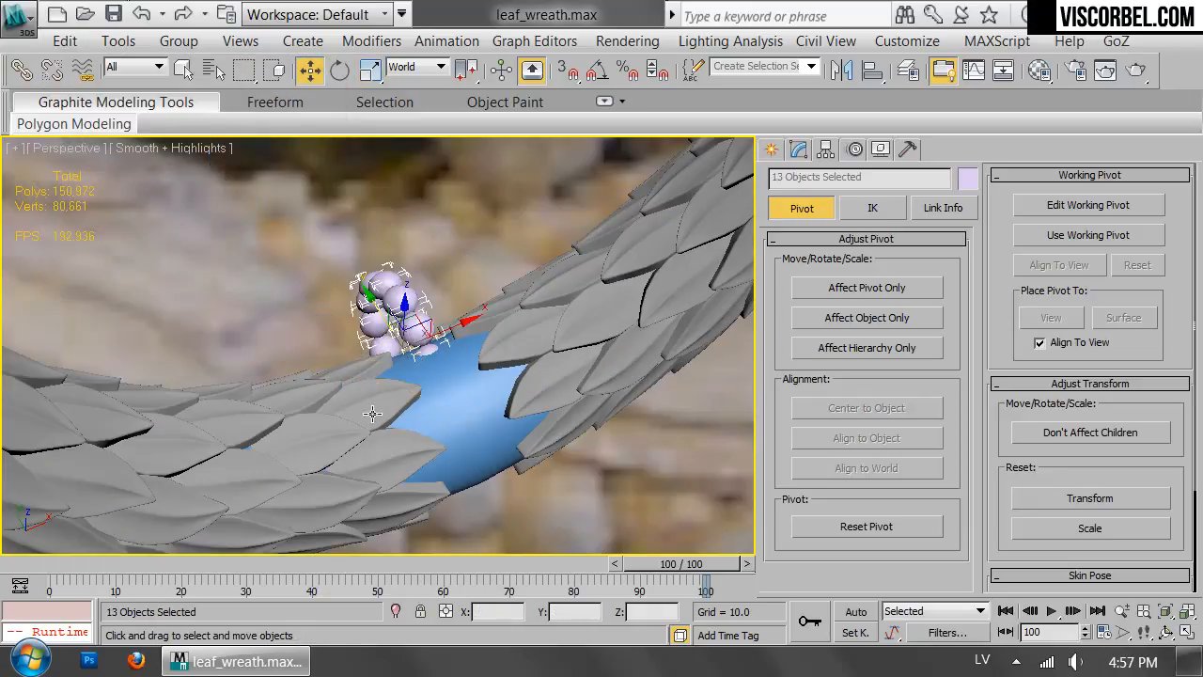
drag(382, 323, 410, 384)
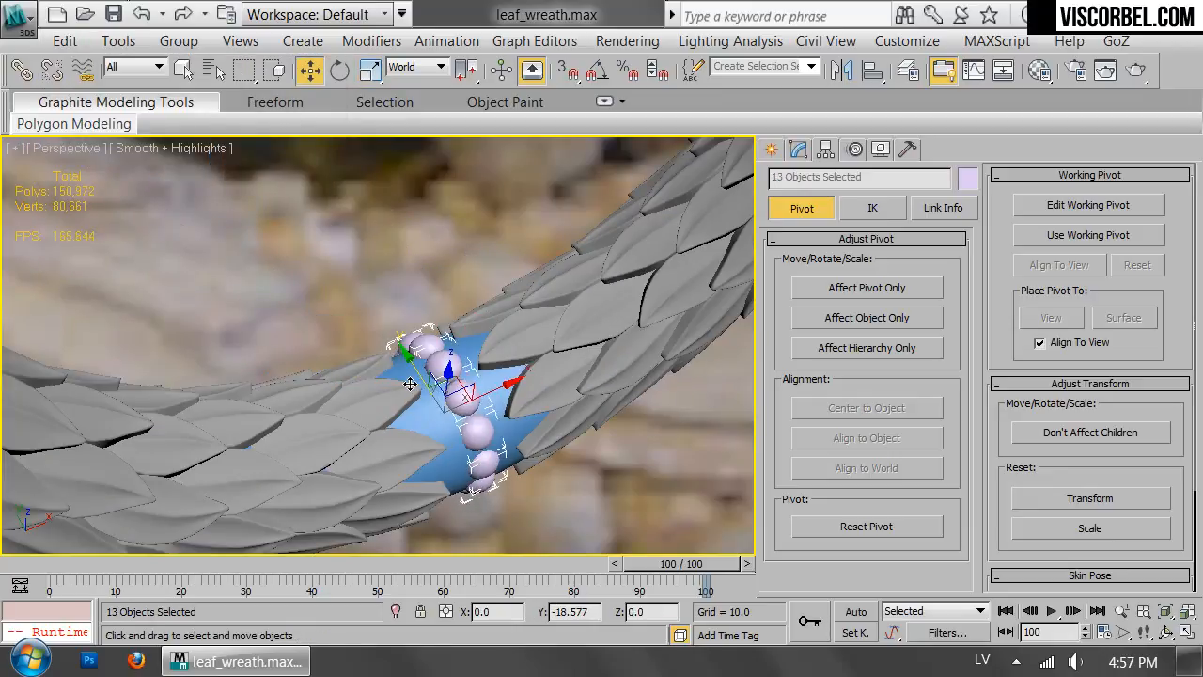
alt+middle_drag(410, 383, 509, 376)
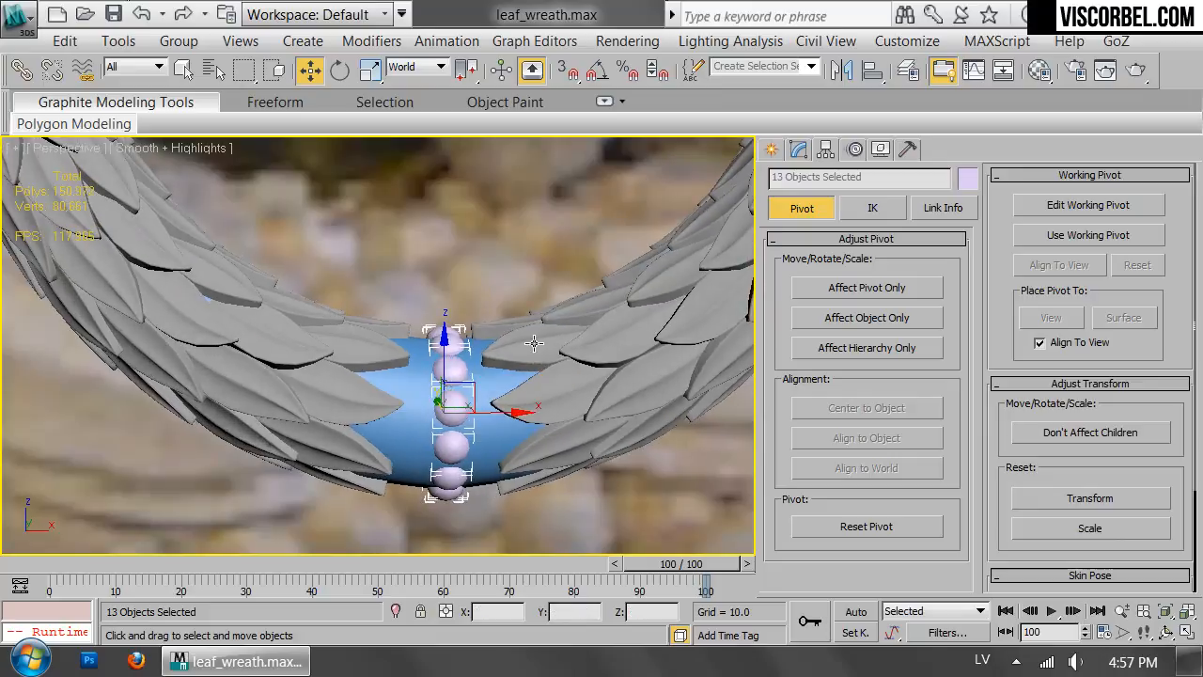
Group the 13 selected spheres and scale the bead group to fit snugly around the core.
click(179, 41)
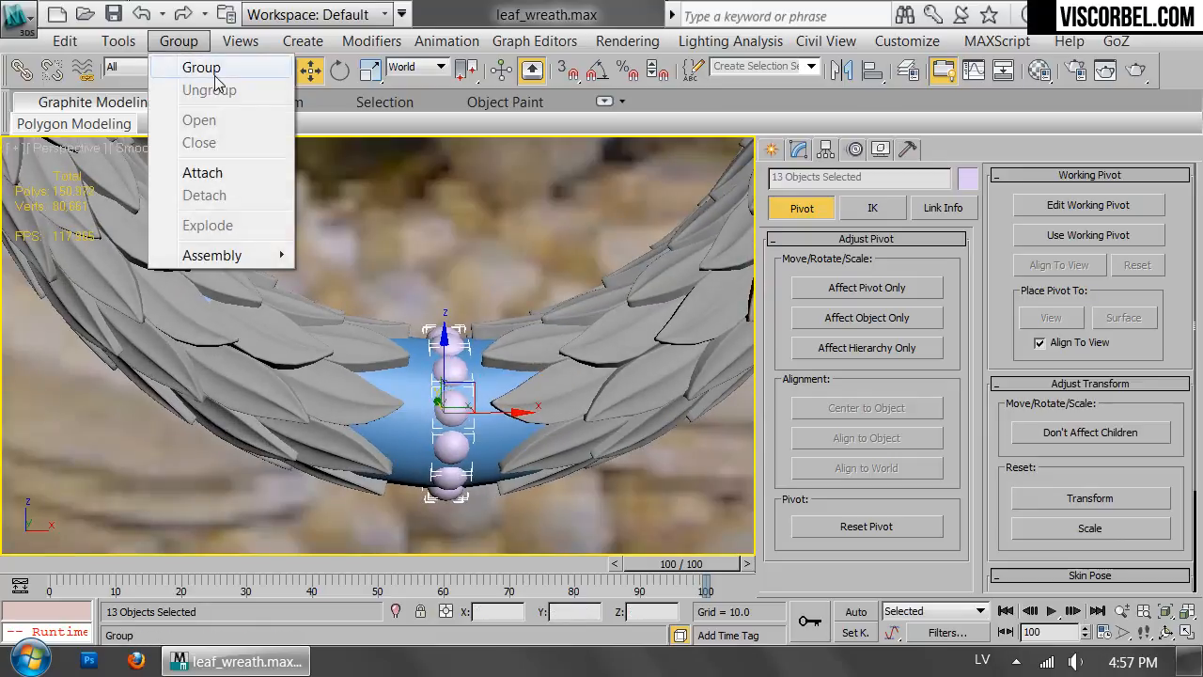
click(202, 66)
click(620, 372)
key(r)
mouse_move(430, 394)
mouse_down()
mouse_move(491, 408)
mouse_move(450, 411)
mouse_up()
Clone the bead group once as an instance beside the original along X, and rotate the clone to follow the core.
key(w)
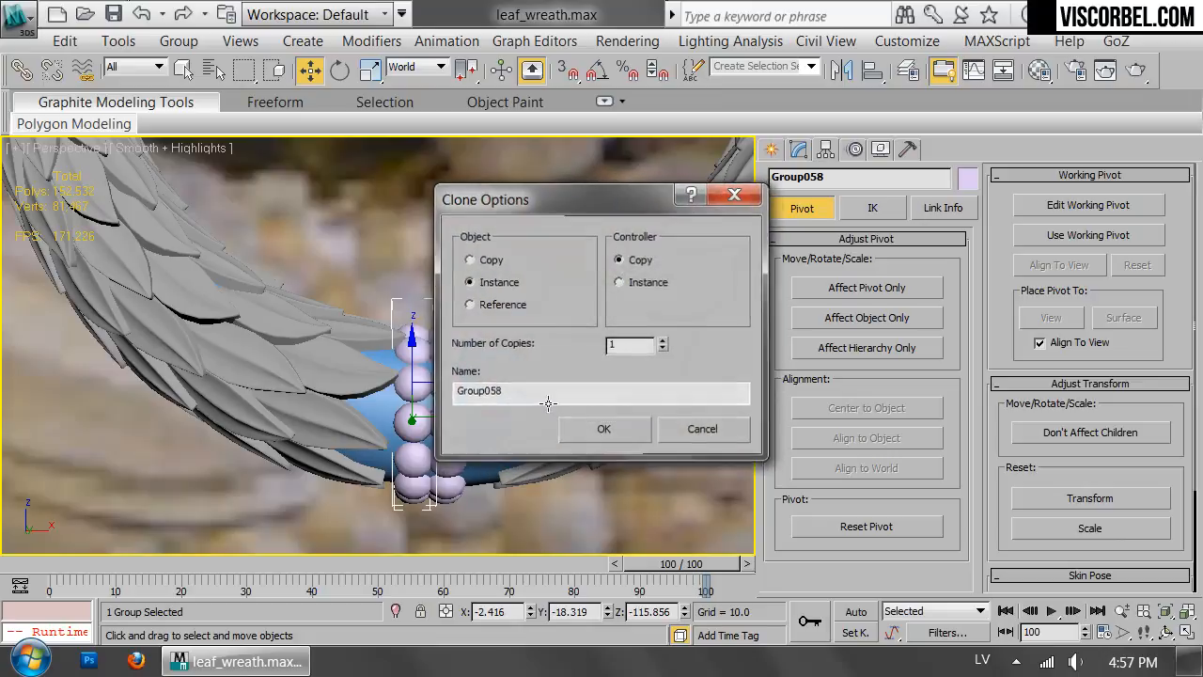
click(600, 430)
key(e)
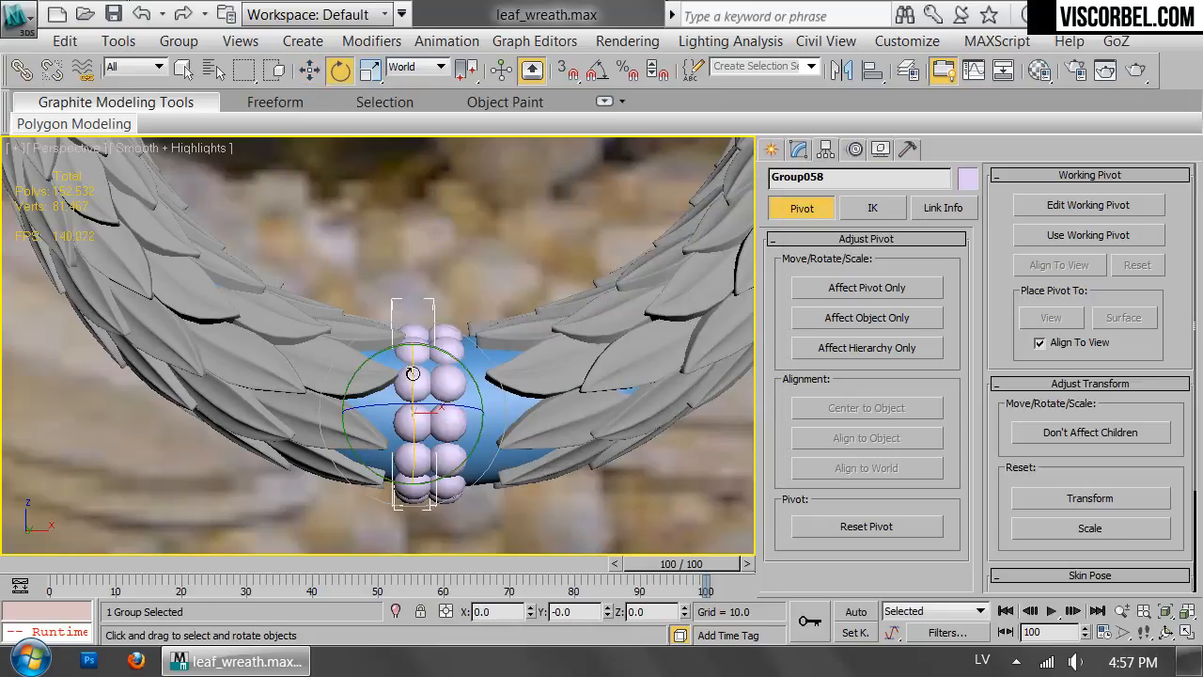
drag(412, 374, 447, 375)
alt+middle_drag(447, 375, 438, 404)
In the front view, nestle the cloned bead ring against the middle ring and scale it to about 103 percent.
key(r)
drag(420, 413, 421, 420)
key(f)
scroll(404, 376, up, 3)
key(w)
drag(396, 336, 436, 328)
key(e)
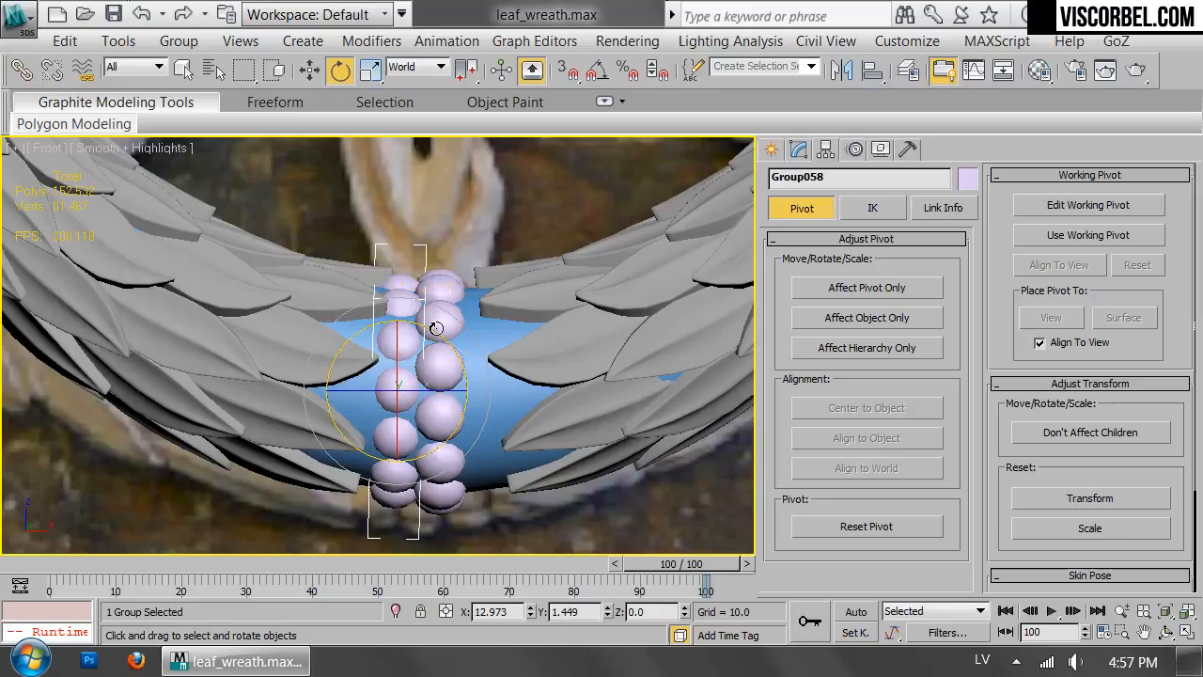
key(r)
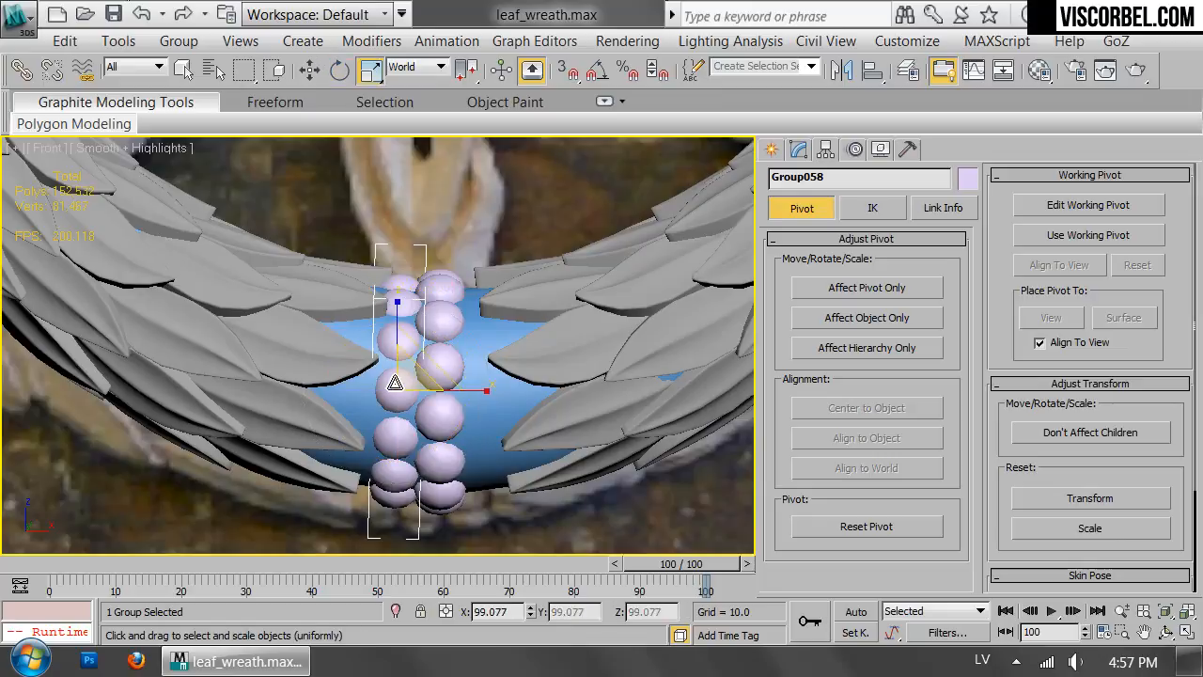
drag(395, 382, 393, 380)
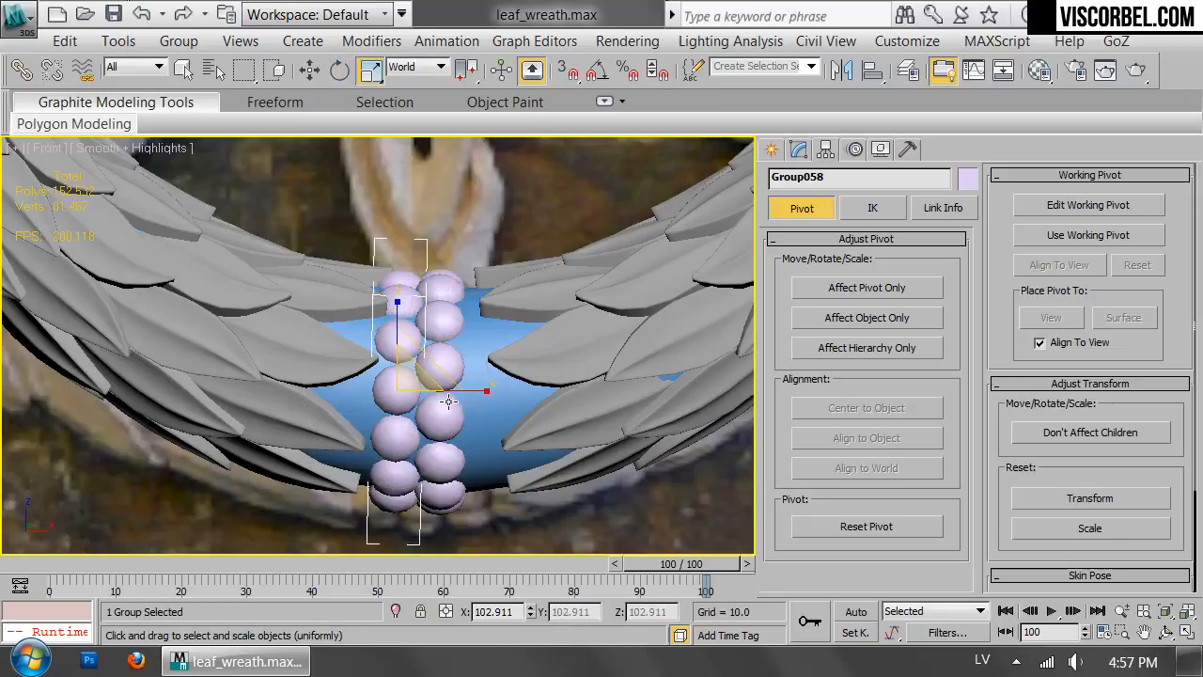
Mirror the outer bead ring on X as a clone and move it against the opposite side of the middle ring.
click(841, 70)
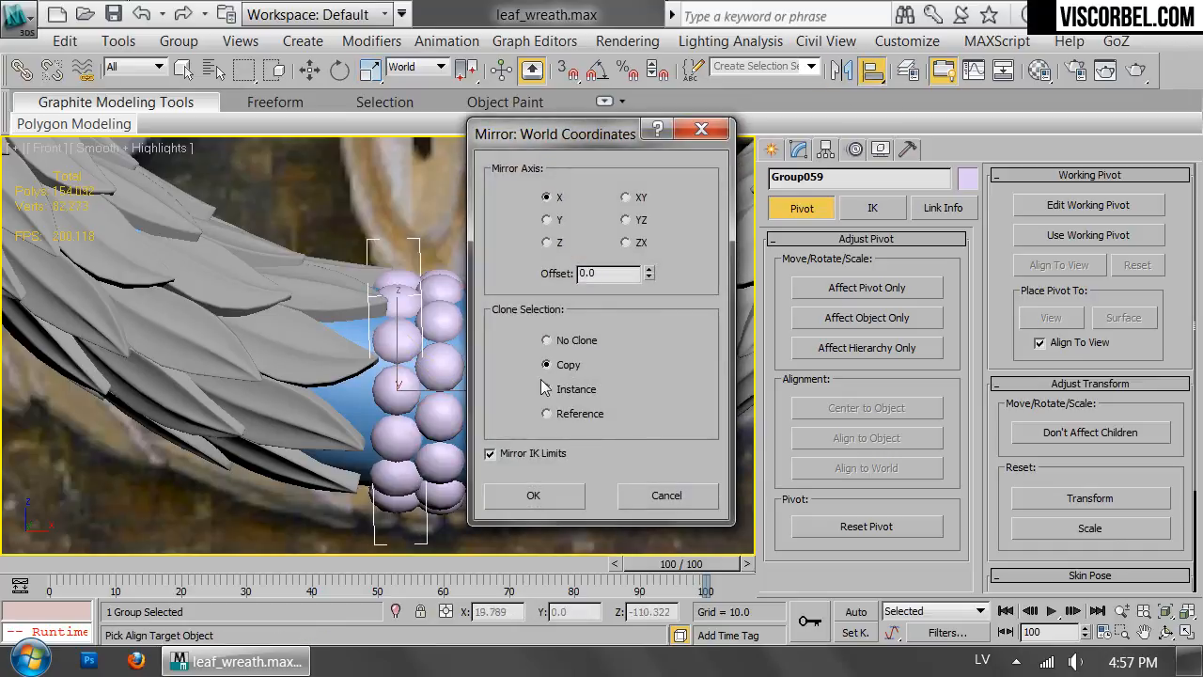
click(555, 493)
drag(437, 388, 518, 390)
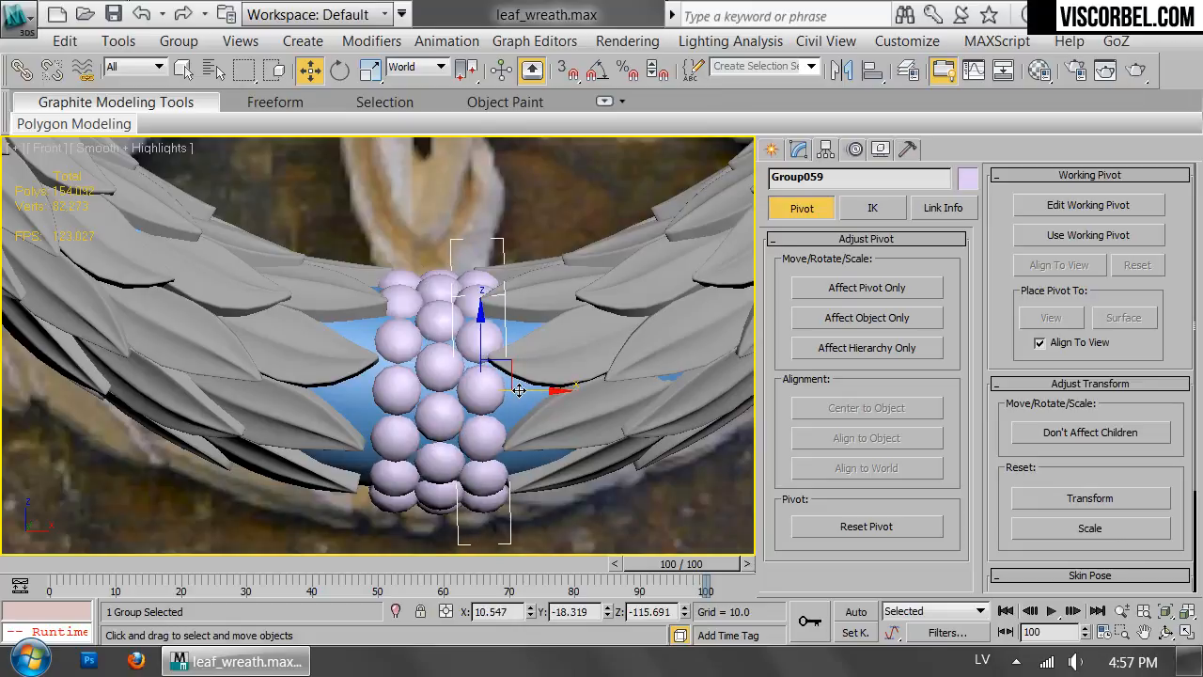
scroll(561, 404, down, 6)
scroll(542, 380, up, 3)
middle_drag(478, 387, 540, 248)
scroll(541, 248, up, 2)
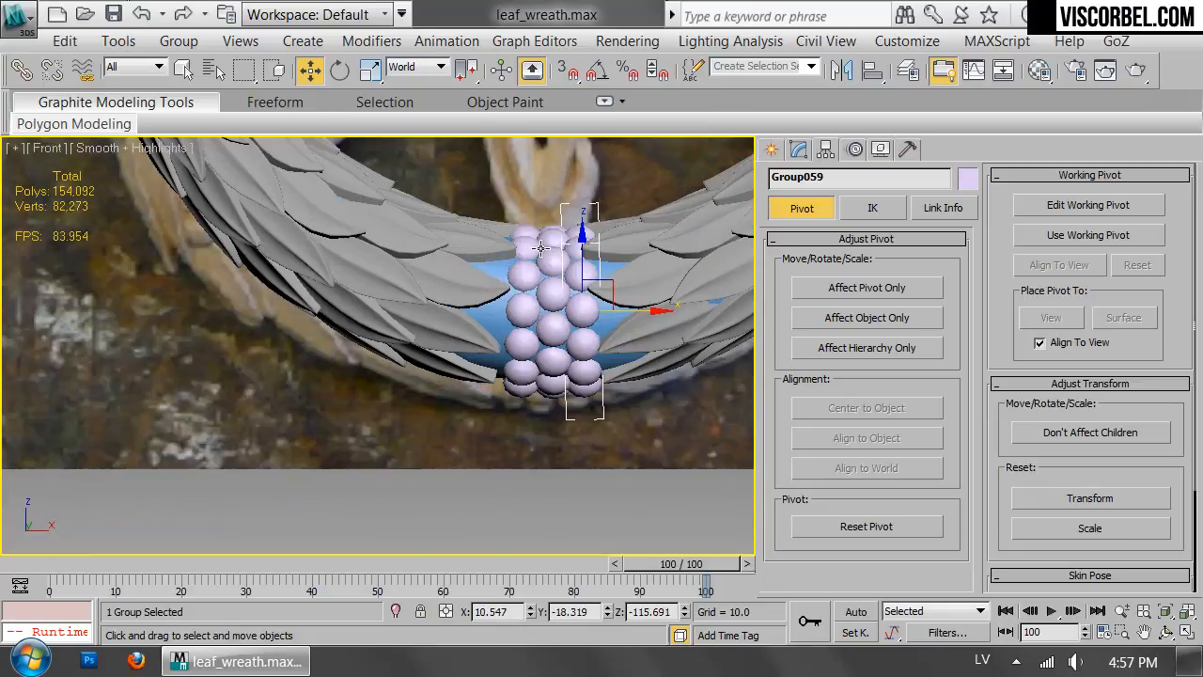
ctrl+drag(558, 378, 564, 436)
alt+drag(664, 384, 623, 156)
drag(648, 313, 645, 310)
click(609, 455)
Select the whole wreath with its bead rings and assign the grey VRayMtl Material #1 to it.
scroll(608, 455, down, 5)
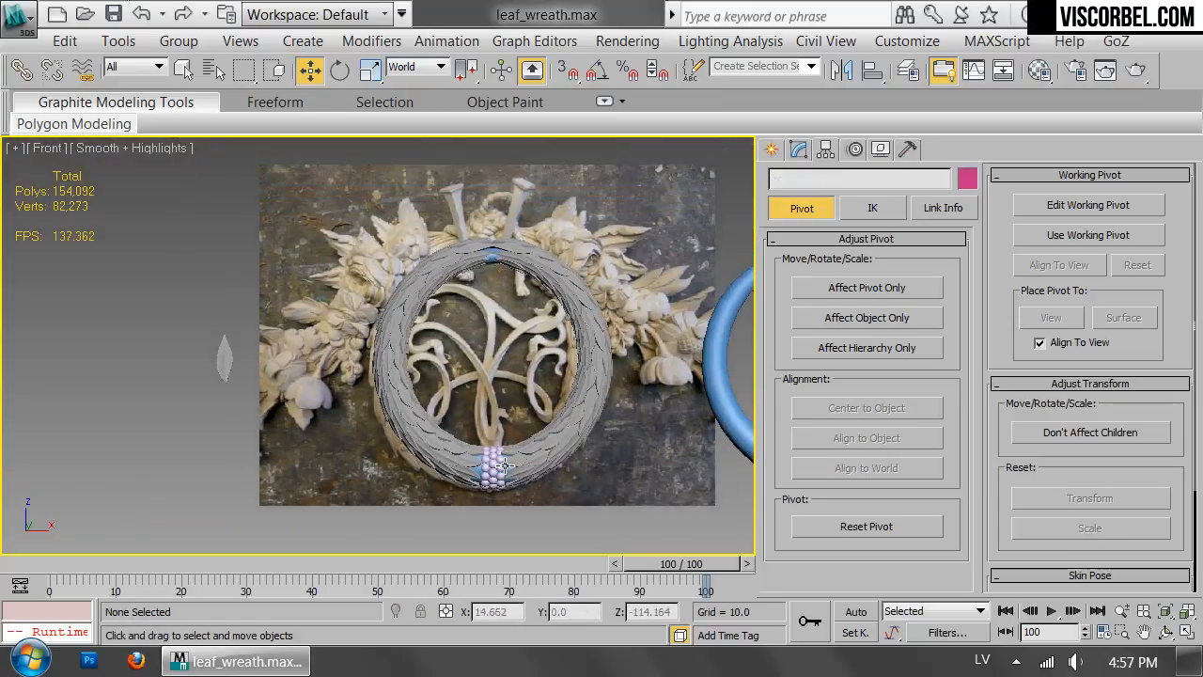
key(ctrl+a)
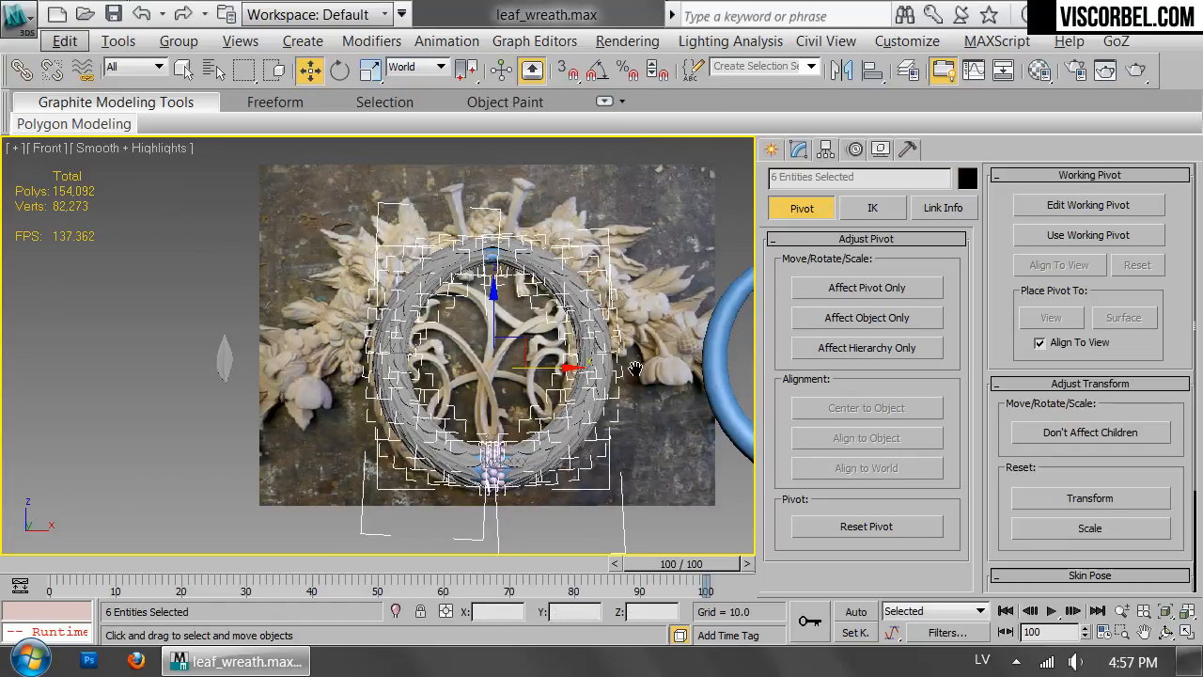
key(z)
key(p)
scroll(582, 324, down, 4)
alt+middle_drag(422, 242, 416, 266)
key(m)
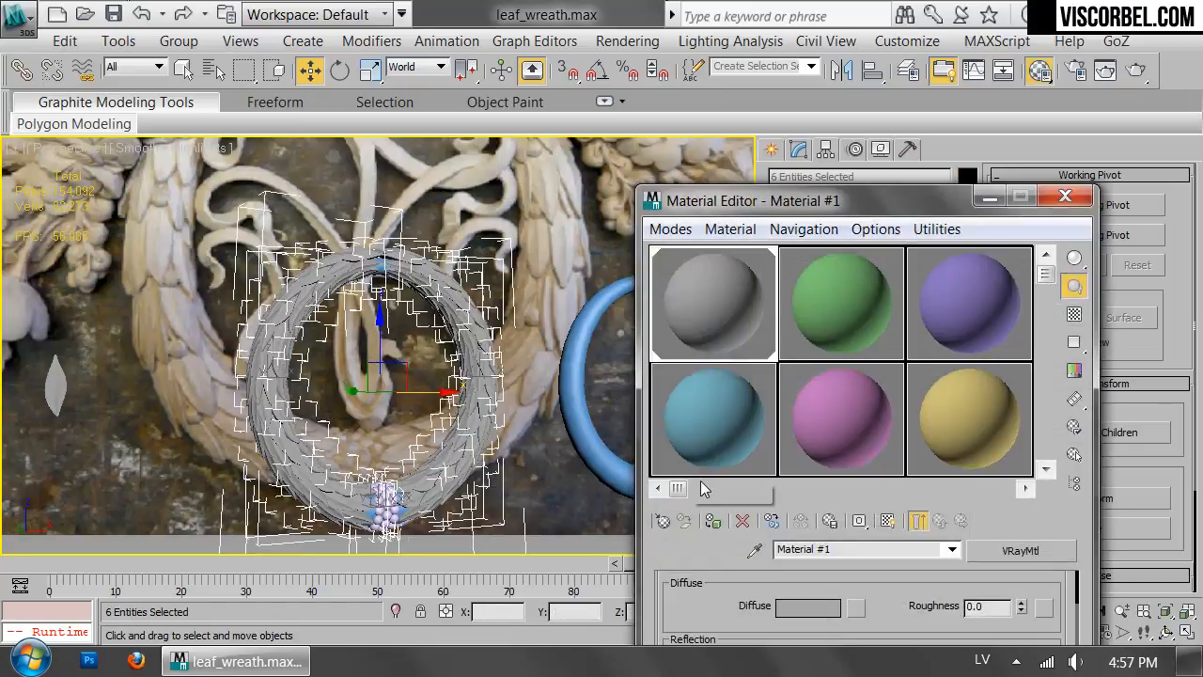
click(710, 521)
click(1056, 194)
click(483, 171)
On the separate blue ring's Editable Poly level, raise the top vertices about 4.5 units on Z to reshape the linked wreath.
middle_drag(484, 334, 527, 251)
alt+middle_drag(526, 251, 513, 272)
click(691, 251)
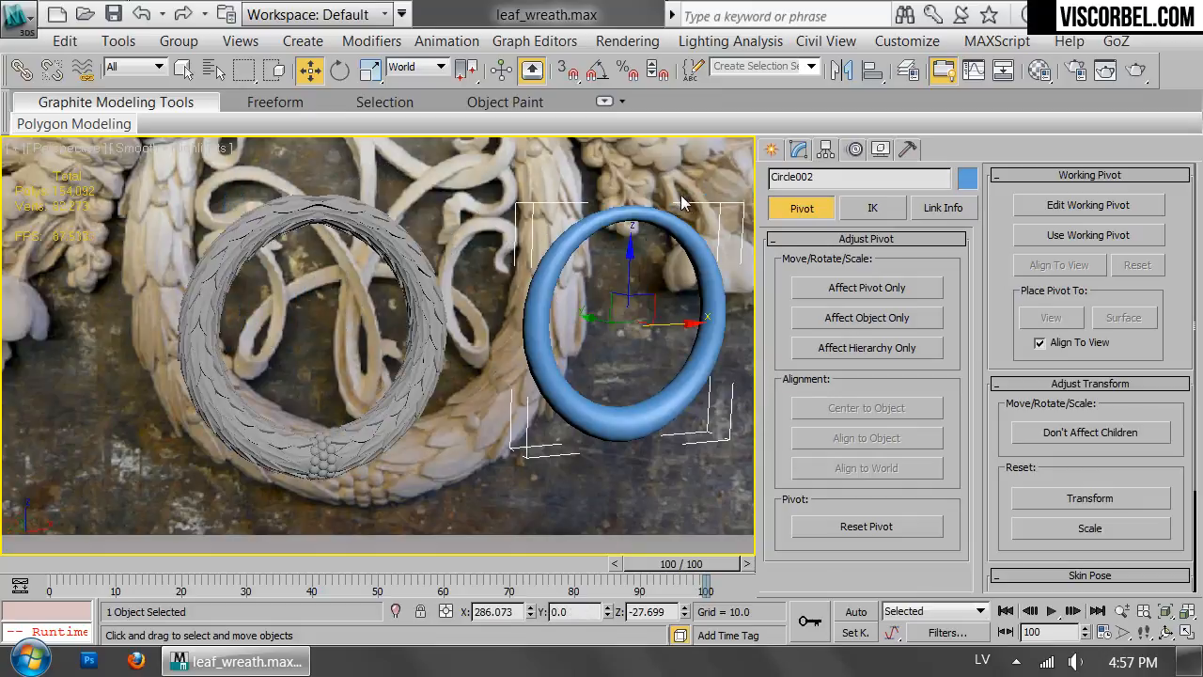
click(807, 147)
click(844, 265)
key(1)
drag(657, 233, 611, 155)
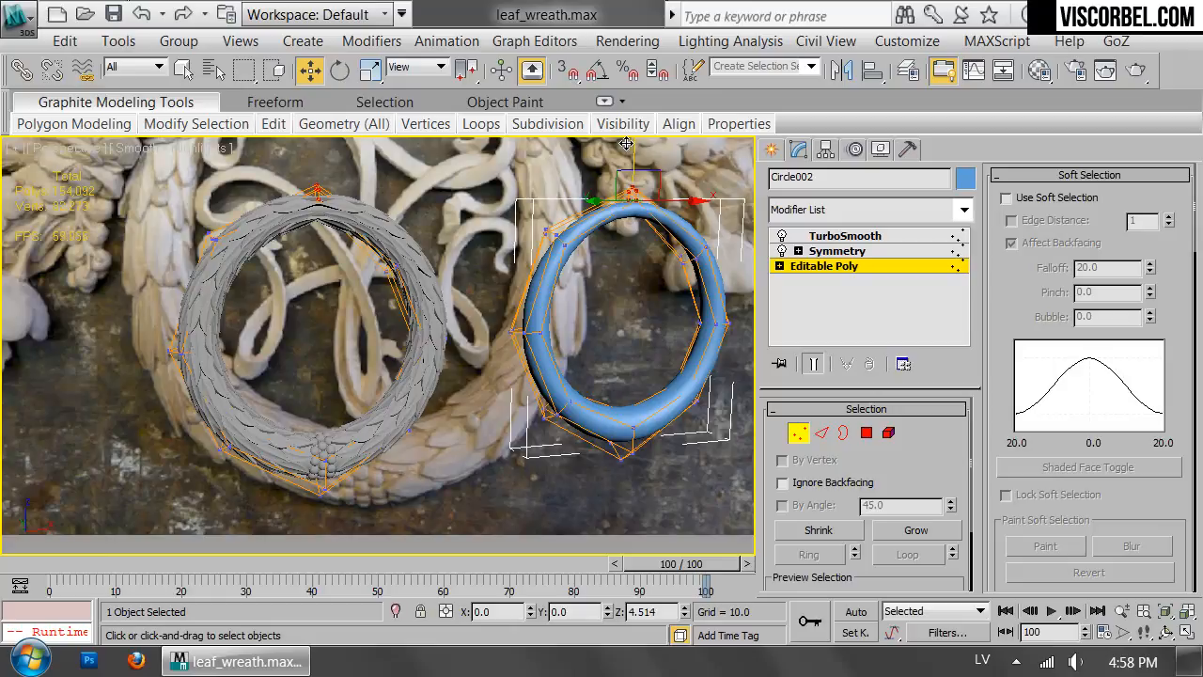
key(1)
click(438, 150)
alt+middle_drag(457, 322, 516, 293)
scroll(540, 296, up, 1)
scroll(538, 296, down, 1)
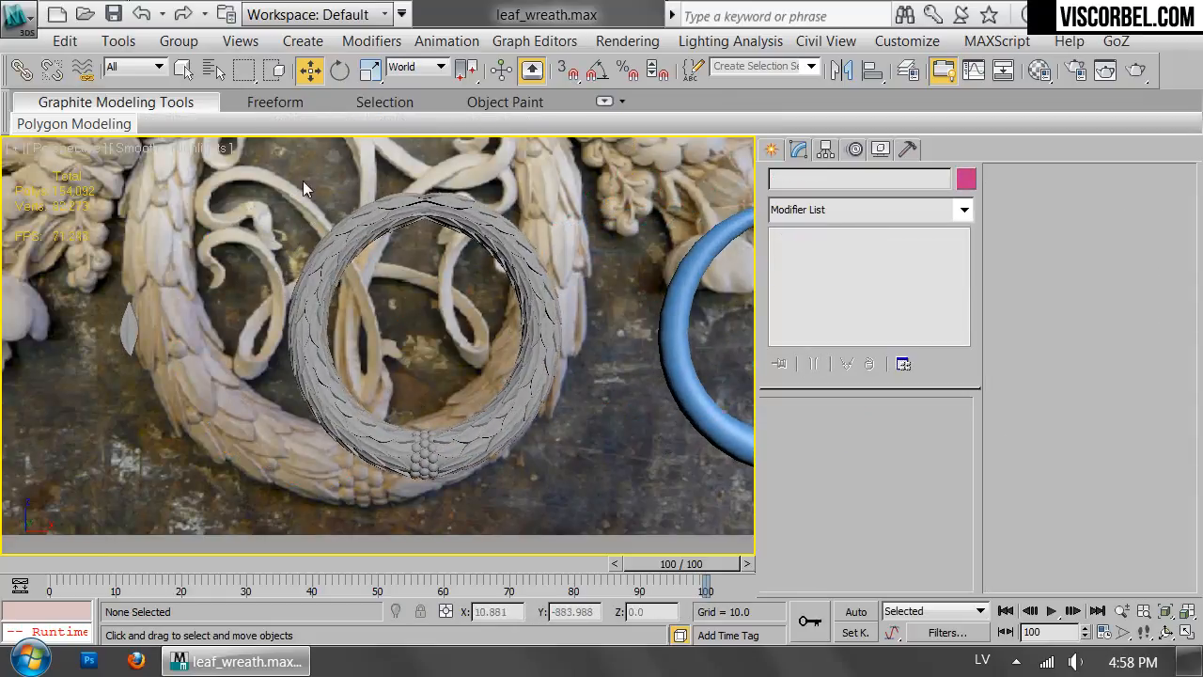